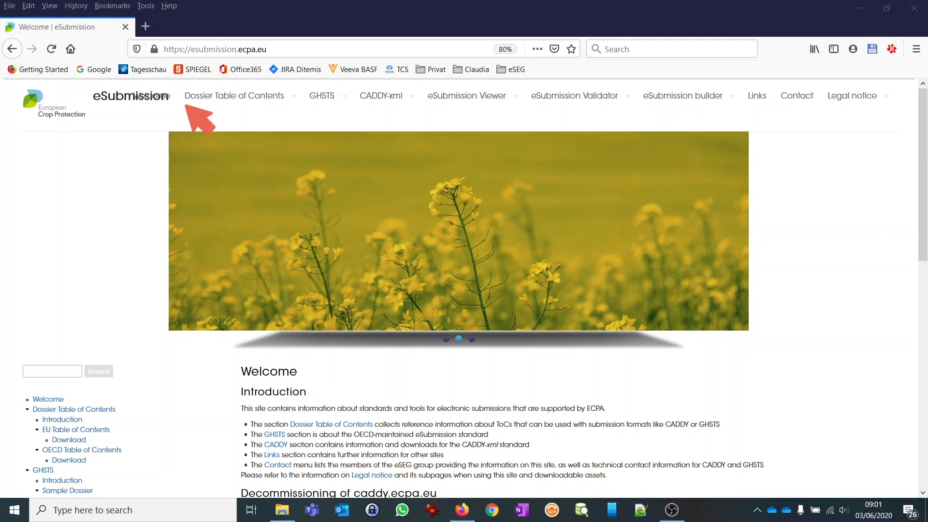
{"action": "mouse_move", "coordinate": [220, 30]}
{"action": "left_mouse_down"}
{"action": "mouse_move", "coordinate": [165, 30]}
{"action": "mouse_move", "coordinate": [167, 73]}
{"action": "mouse_move", "coordinate": [314, 58]}
{"action": "mouse_move", "coordinate": [205, 22]}
{"action": "left_mouse_up"}
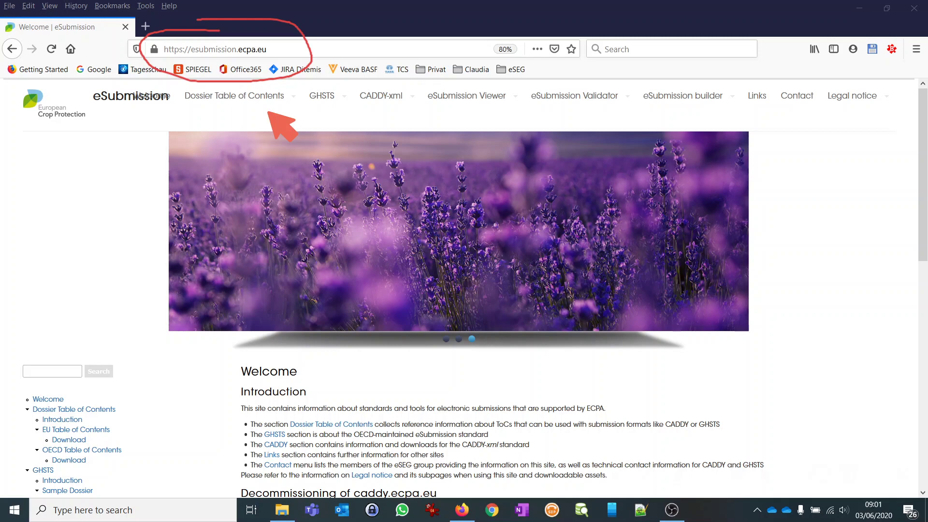
{"action": "key", "text": "Escape"}
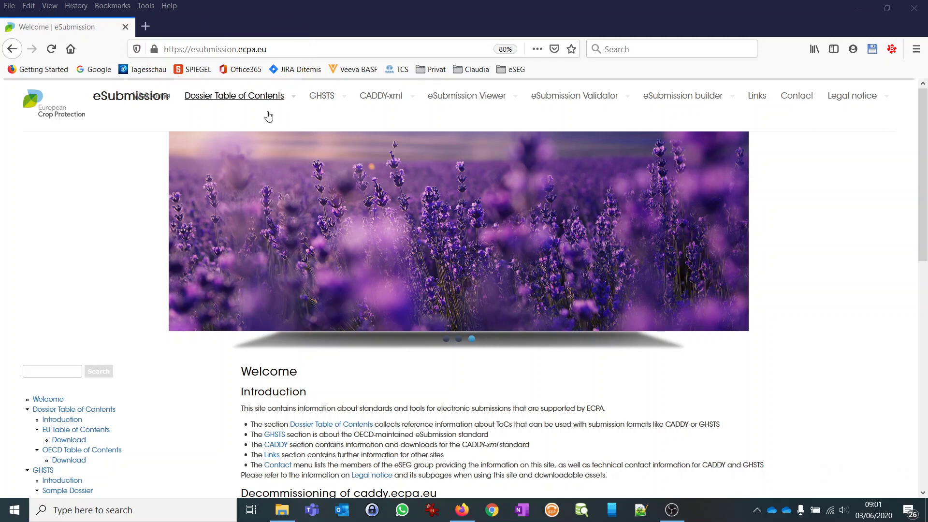
Open the download page of the eSubmission builder on the eSubmission website
{"action": "mouse_move", "coordinate": [324, 101]}
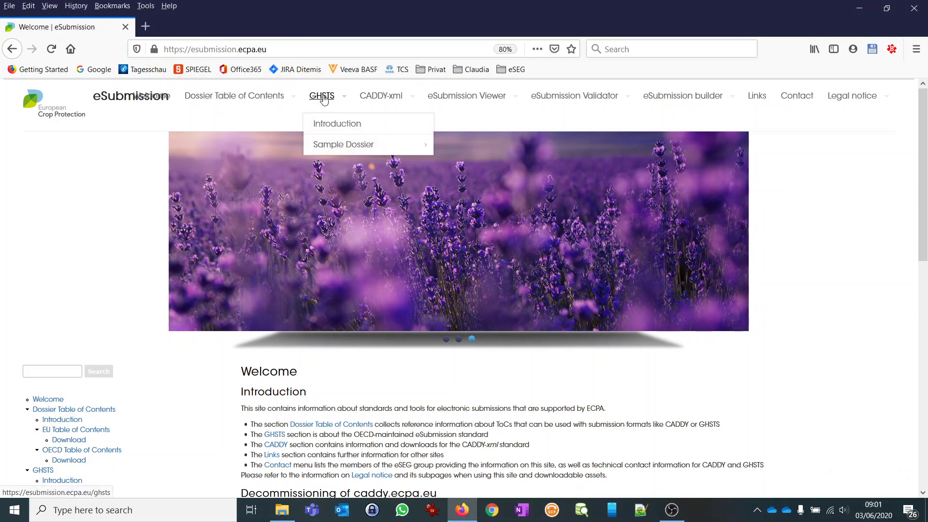
{"action": "mouse_move", "coordinate": [382, 99]}
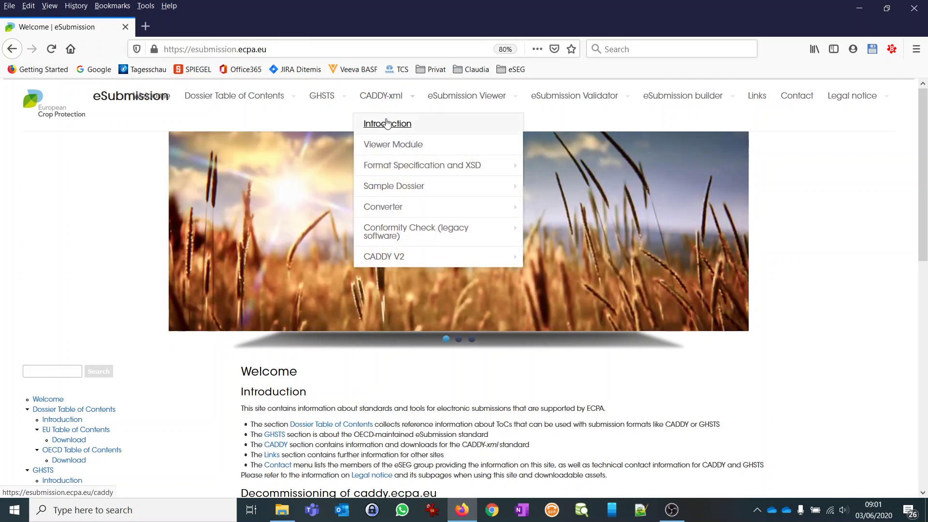
{"action": "mouse_move", "coordinate": [440, 99]}
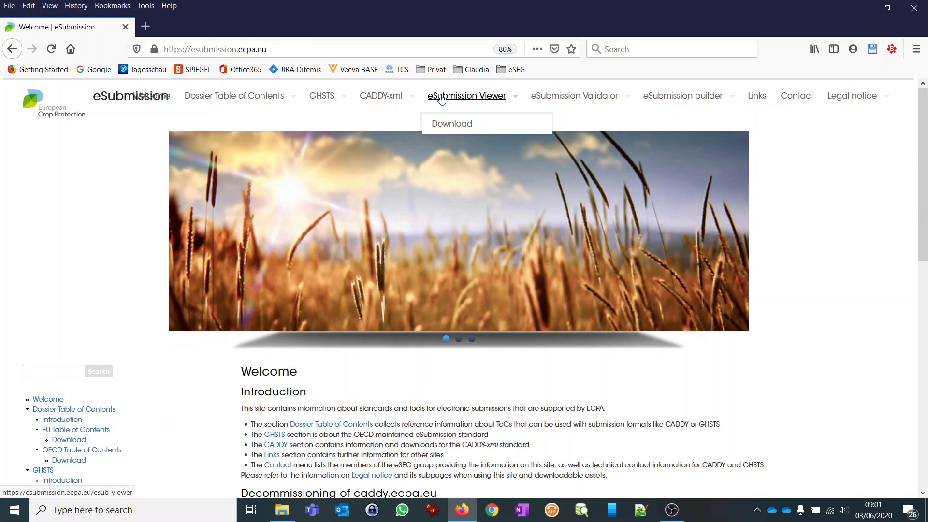
{"action": "mouse_move", "coordinate": [581, 100]}
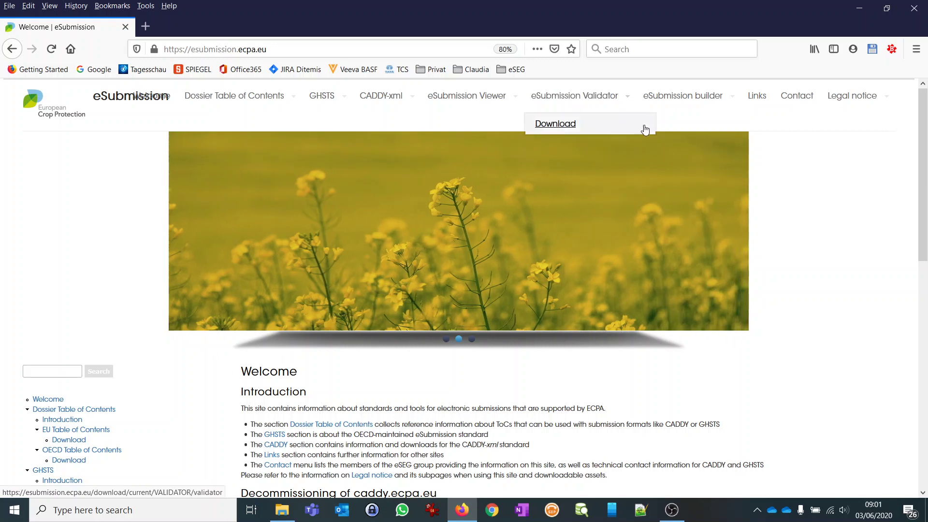
{"action": "mouse_move", "coordinate": [670, 99]}
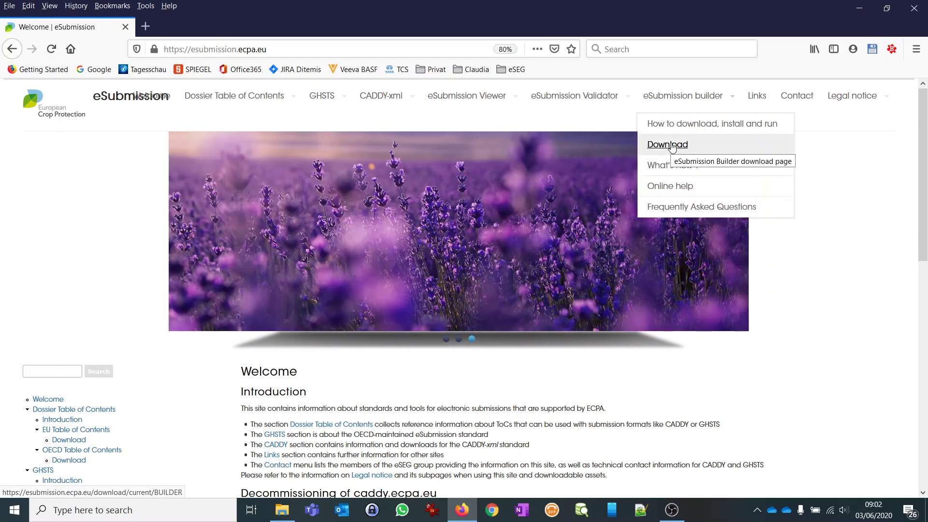
{"action": "left_click", "coordinate": [672, 145]}
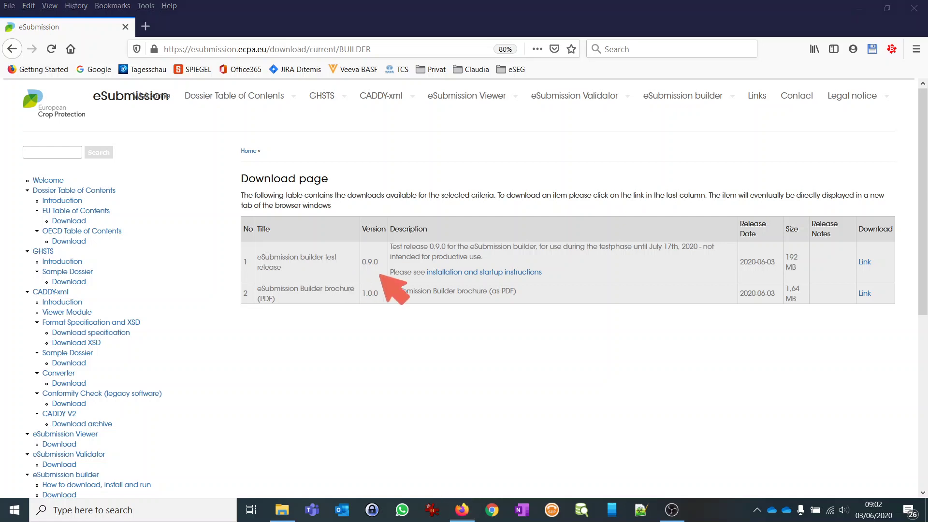
Request the download of the eSubmission builder test release 0.9.0 and cancel the save prompt
{"action": "mouse_move", "coordinate": [843, 242]}
{"action": "left_mouse_down"}
{"action": "mouse_move", "coordinate": [827, 273]}
{"action": "mouse_move", "coordinate": [891, 282]}
{"action": "mouse_move", "coordinate": [853, 232]}
{"action": "mouse_move", "coordinate": [844, 240]}
{"action": "left_mouse_up"}
{"action": "key", "text": "Escape"}
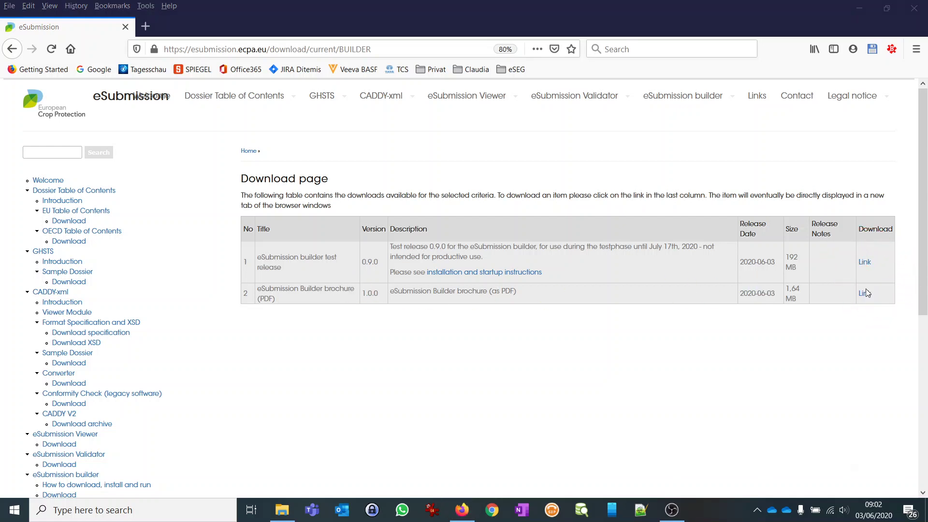
{"action": "left_click", "coordinate": [865, 267]}
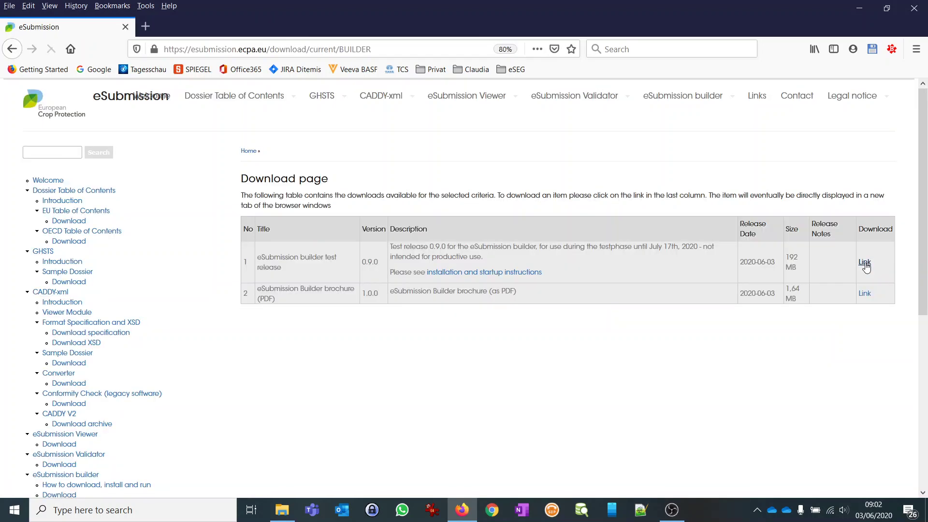
{"action": "left_click_drag", "start_coordinate": [369, 182], "coordinate": [403, 204]}
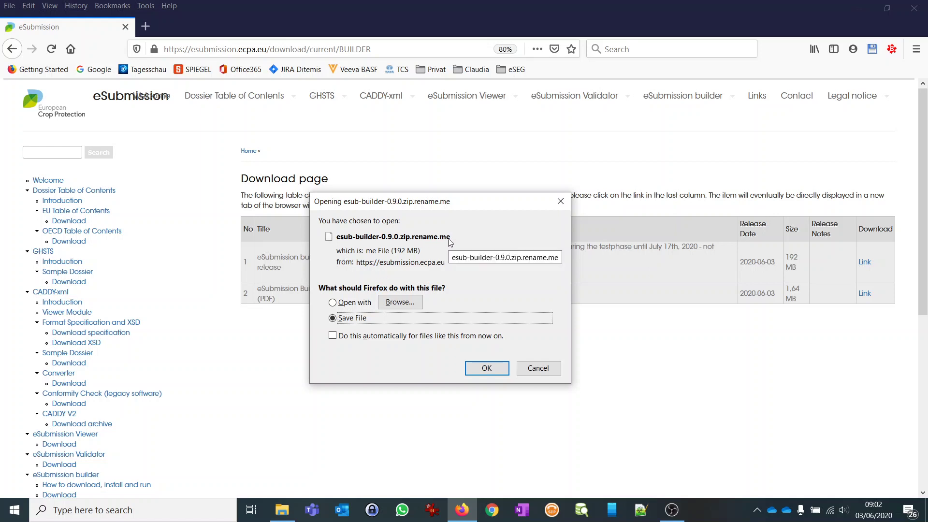
{"action": "left_click", "coordinate": [544, 369]}
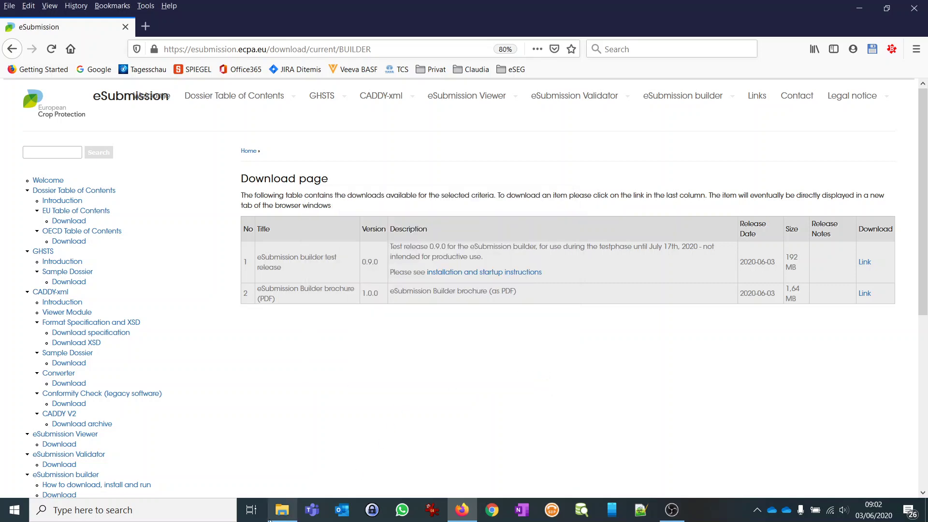
Switch to File Explorer and locate esub-builder-0.9.0.zip.rename.me in the C:\programs folder, checking the folder's path
{"action": "left_click", "coordinate": [280, 510]}
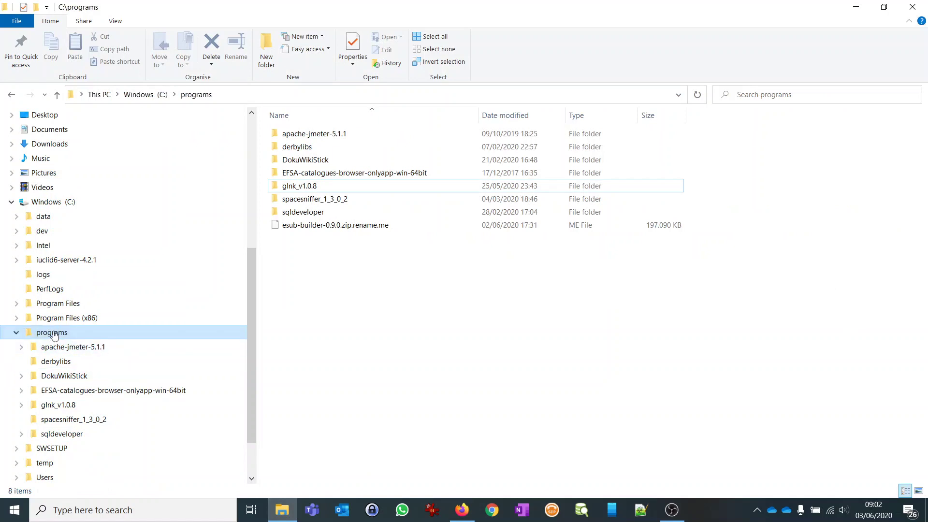
{"action": "left_click", "coordinate": [310, 227]}
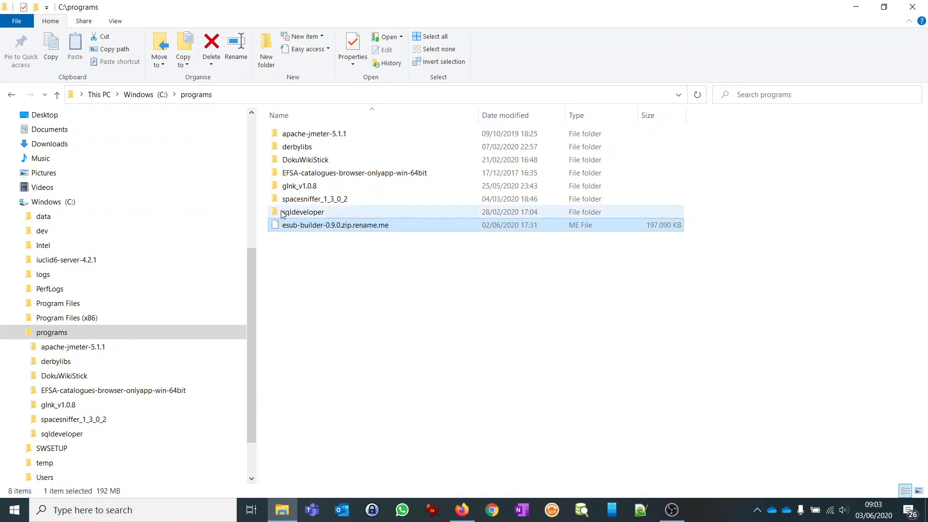
{"action": "left_click", "coordinate": [228, 95]}
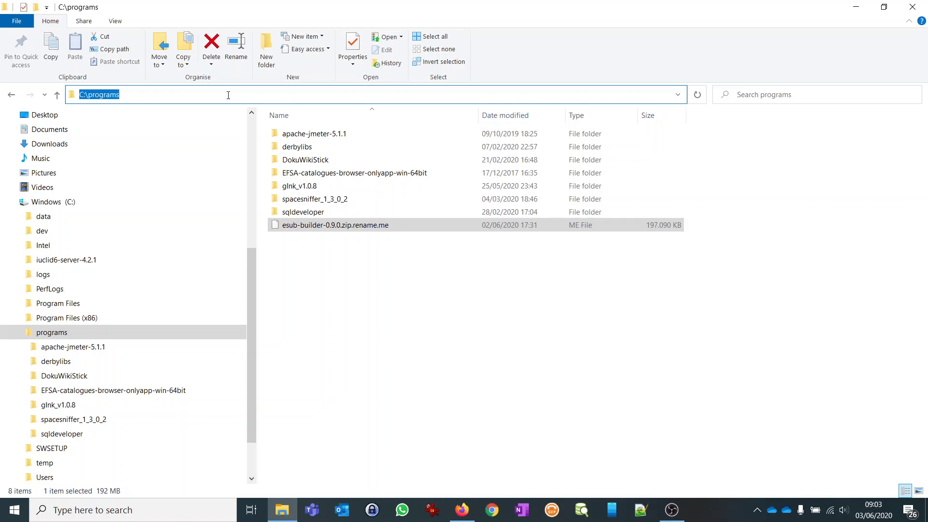
{"action": "left_click", "coordinate": [374, 279]}
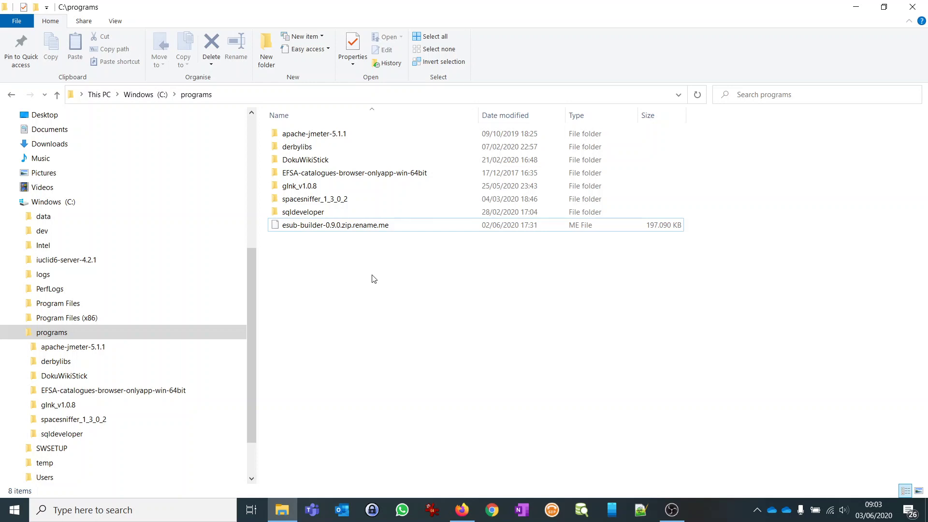
Rename esub-builder-0.9.0.zip.rename.me to esub-builder-0.9.0.zip and accept the extension change
{"action": "left_click", "coordinate": [337, 229]}
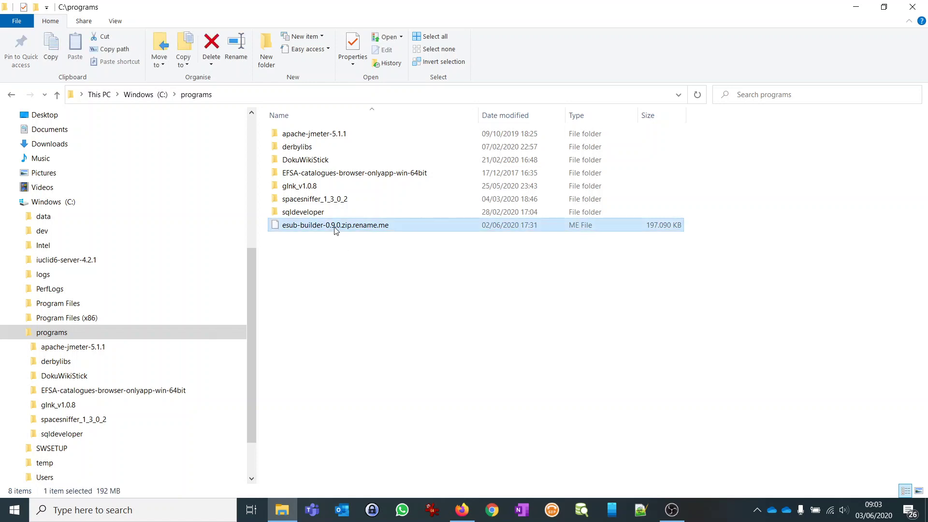
{"action": "left_click", "coordinate": [336, 228]}
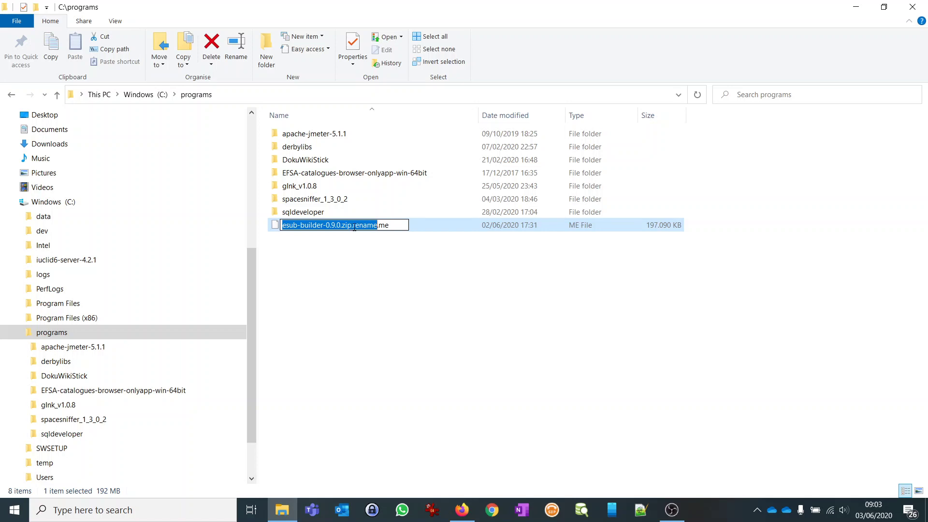
{"action": "left_click_drag", "start_coordinate": [354, 227], "coordinate": [391, 226]}
{"action": "key", "text": "BackSpace"}
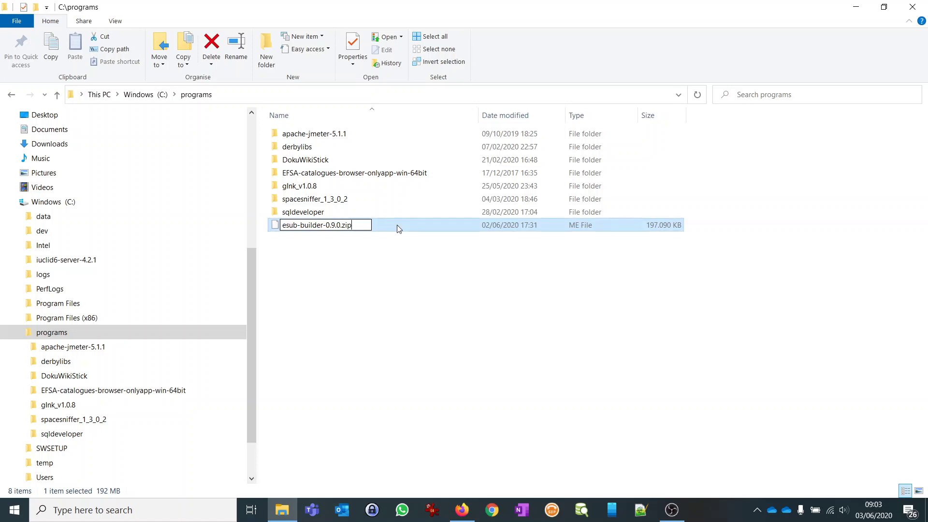
{"action": "left_click", "coordinate": [368, 300]}
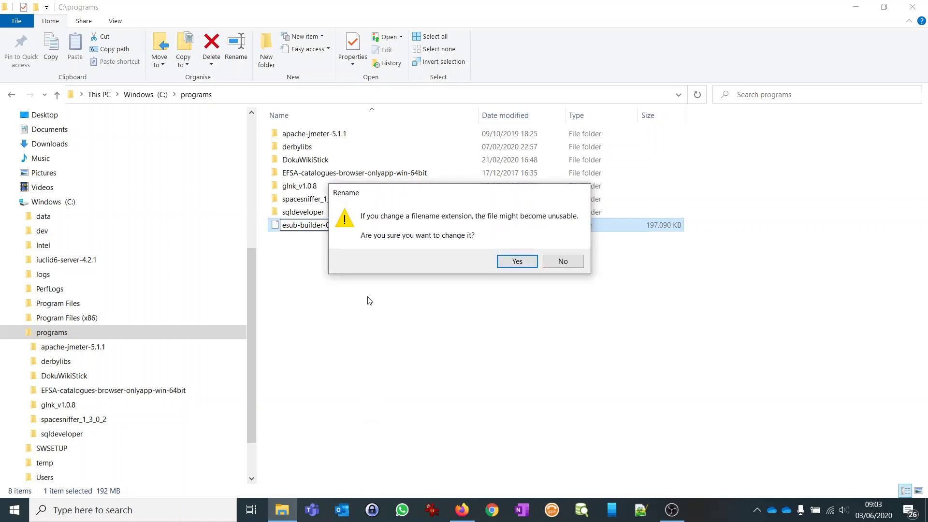
{"action": "left_click", "coordinate": [515, 264]}
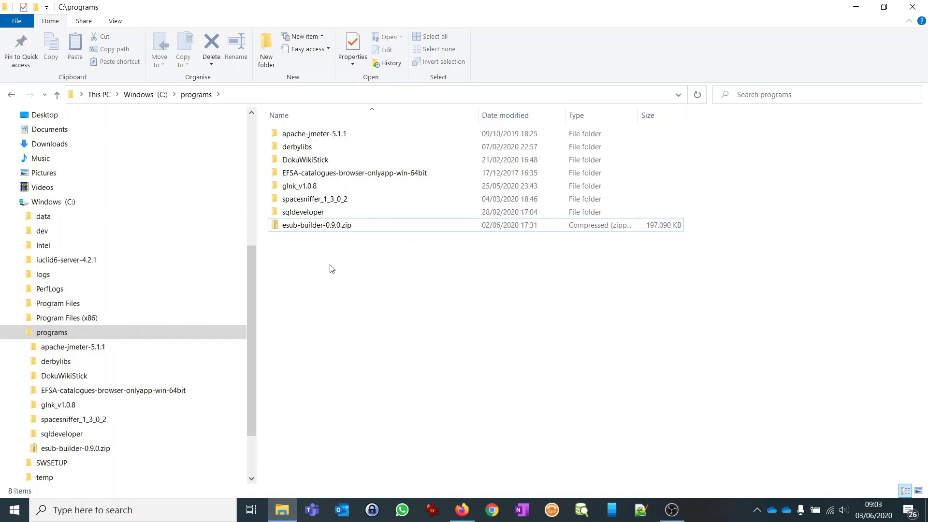
Extract esub-builder-0.9.0.zip with 7-Zip into its own esub-builder-0.9.0 folder
{"action": "left_click", "coordinate": [300, 226]}
{"action": "right_click", "coordinate": [297, 229]}
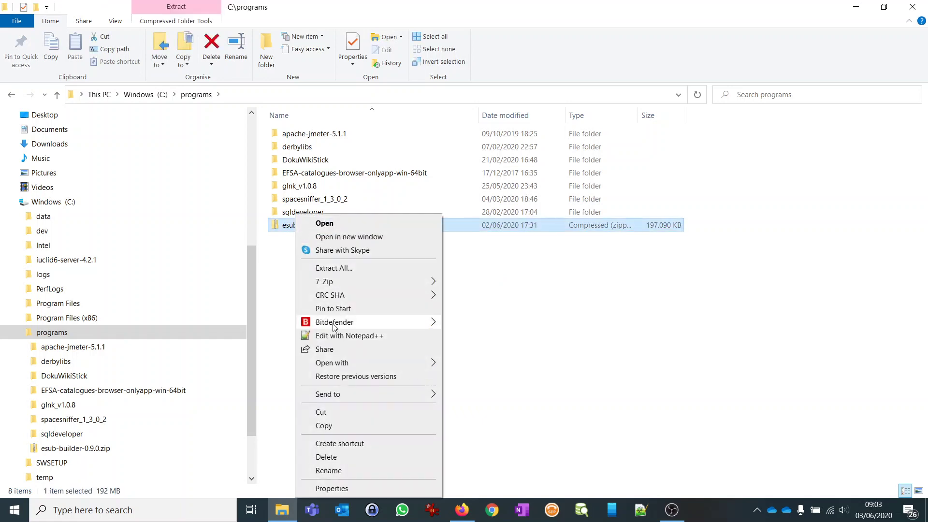
{"action": "mouse_move", "coordinate": [337, 284]}
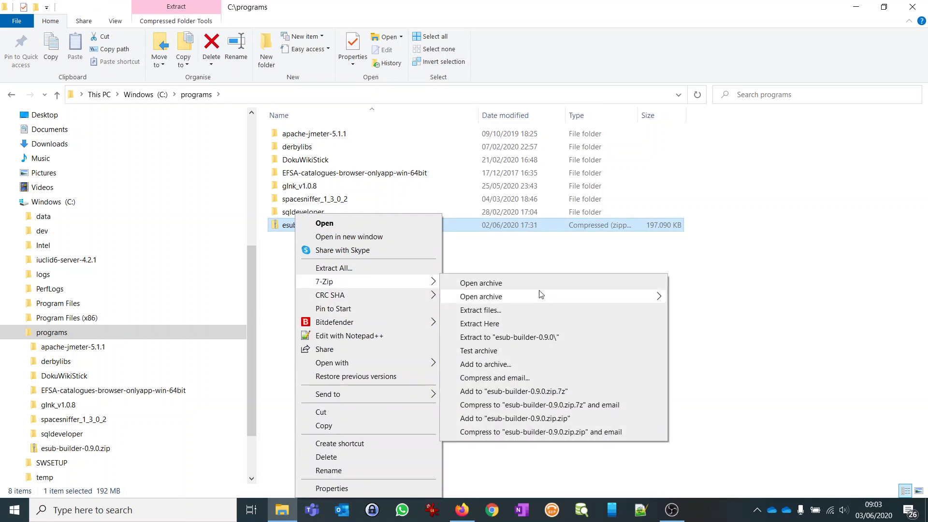
{"action": "left_click", "coordinate": [527, 338]}
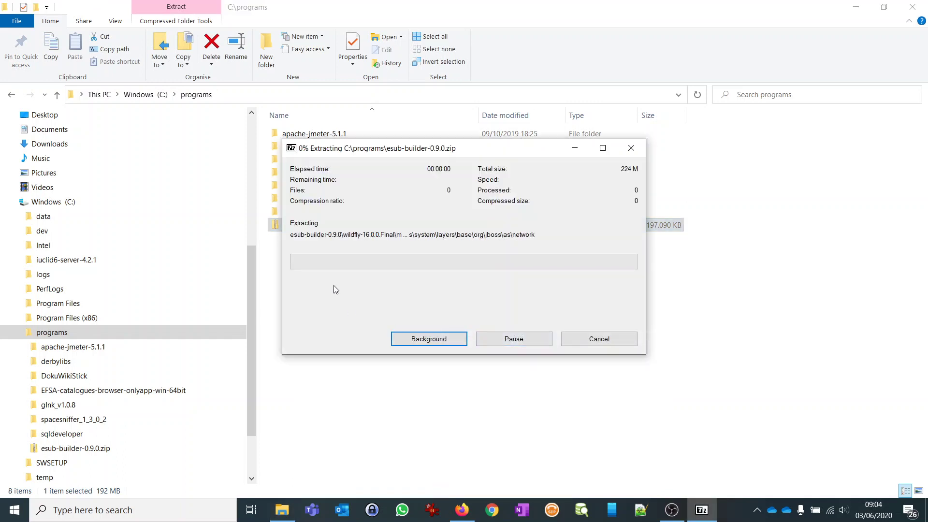
{"action": "left_click_drag", "start_coordinate": [361, 149], "coordinate": [442, 251]}
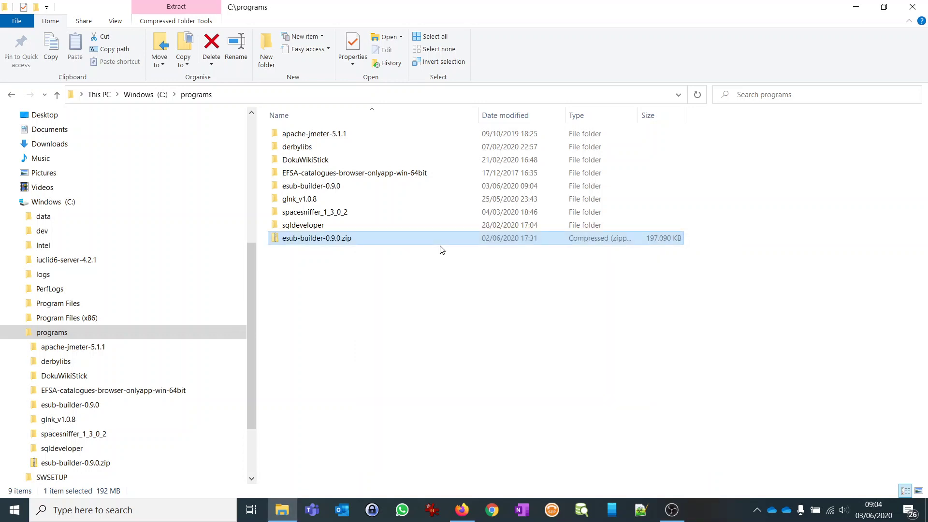
{"action": "left_click", "coordinate": [401, 319]}
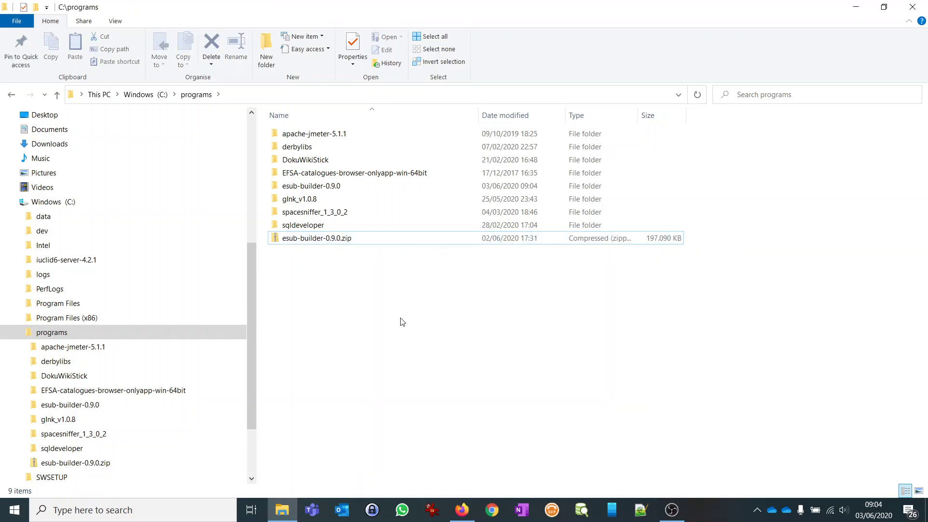
Open the extracted esub-builder-0.9.0 folder and review its server start, URL and server stop files
{"action": "double_click", "coordinate": [297, 188]}
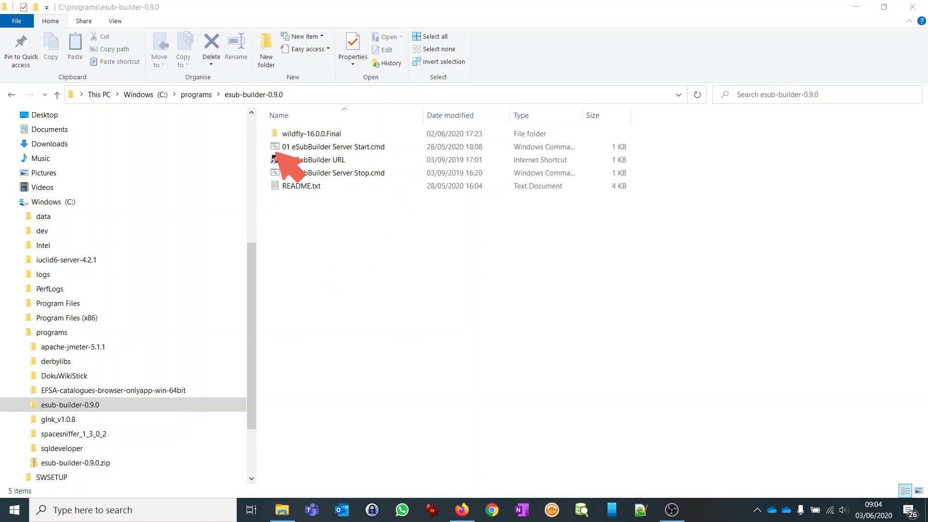
{"action": "left_click_drag", "start_coordinate": [272, 151], "coordinate": [388, 151]}
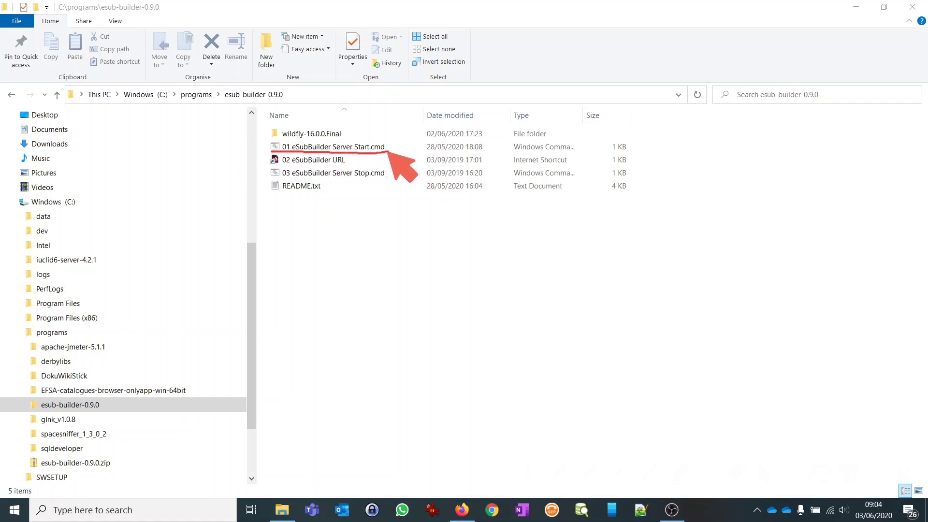
{"action": "left_click_drag", "start_coordinate": [269, 165], "coordinate": [347, 166]}
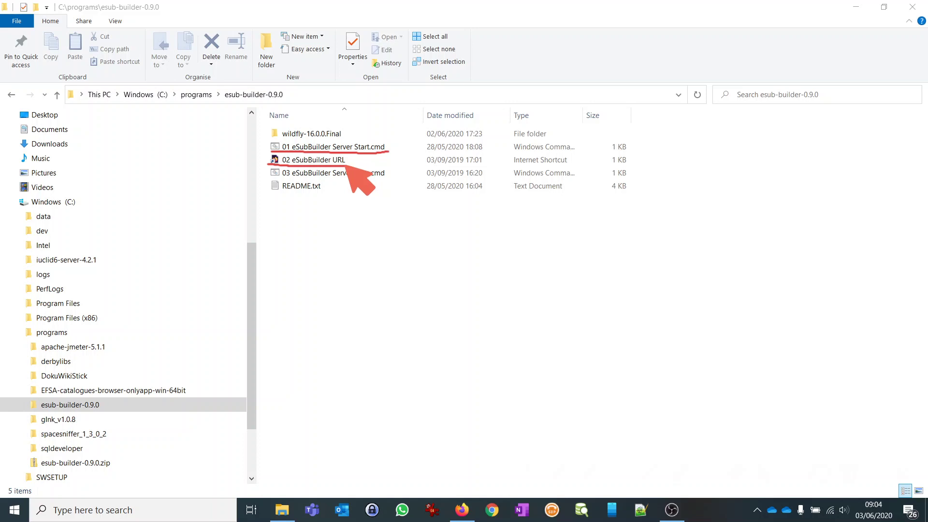
{"action": "left_click_drag", "start_coordinate": [269, 178], "coordinate": [389, 182]}
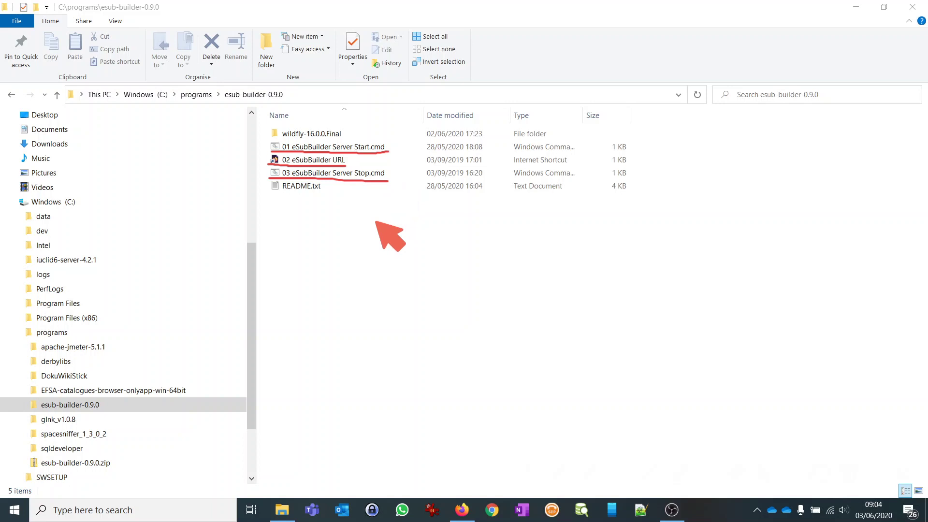
{"action": "key", "text": "Escape"}
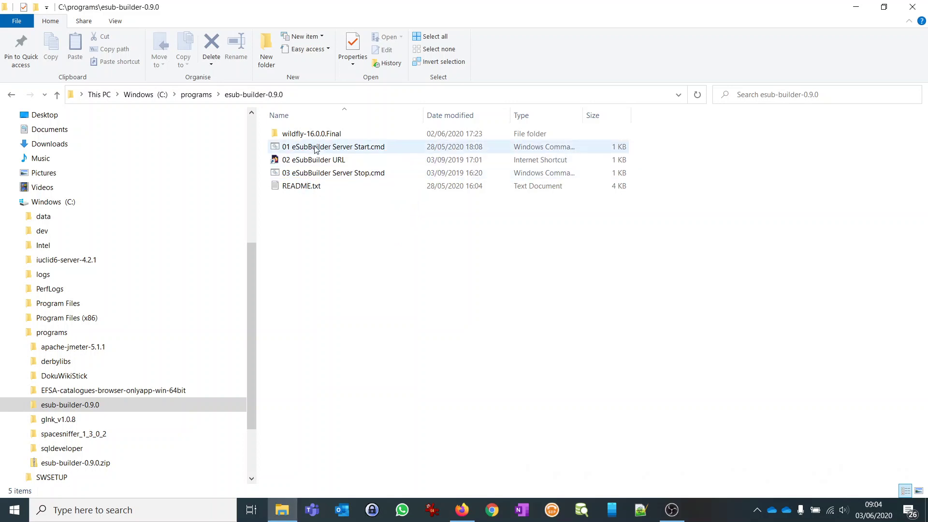
Start the builder server with 01 eSubBuilder Server Start.cmd, move its console window aside and check the startup log
{"action": "double_click", "coordinate": [314, 147]}
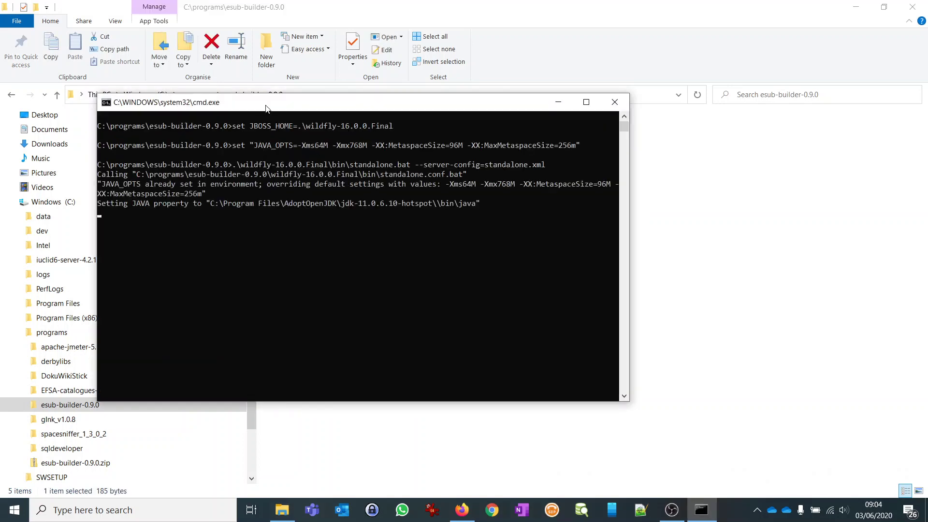
{"action": "left_click_drag", "start_coordinate": [266, 107], "coordinate": [464, 124]}
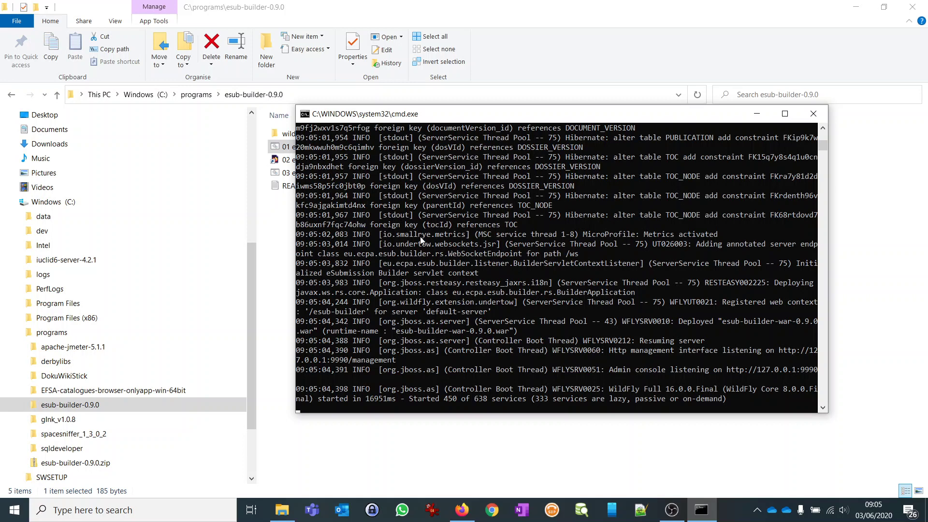
{"action": "mouse_move", "coordinate": [402, 387]}
{"action": "left_mouse_down"}
{"action": "mouse_move", "coordinate": [441, 422]}
{"action": "mouse_move", "coordinate": [728, 410]}
{"action": "mouse_move", "coordinate": [631, 383]}
{"action": "mouse_move", "coordinate": [404, 389]}
{"action": "left_mouse_up"}
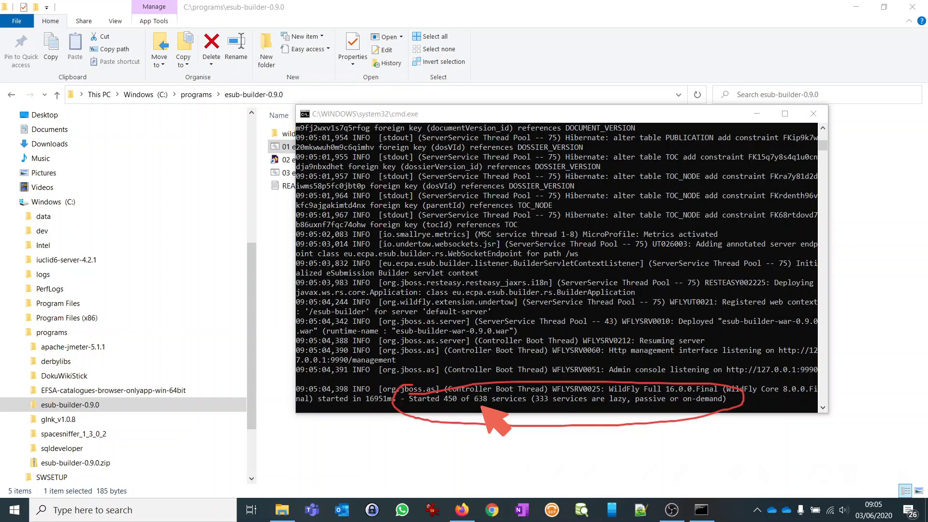
{"action": "key", "text": "Escape"}
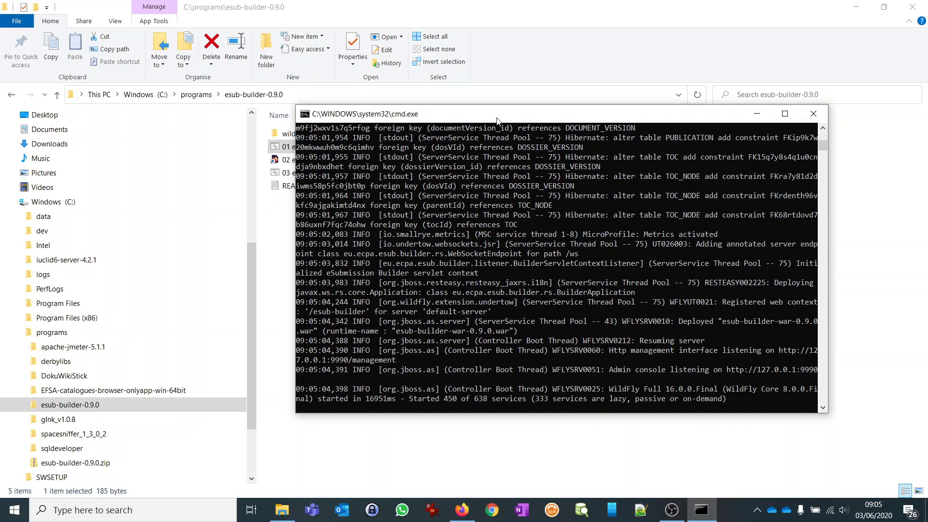
Minimise the server console window and open the builder in the browser with 02 eSubBuilder URL
{"action": "left_click_drag", "start_coordinate": [498, 121], "coordinate": [446, 117]}
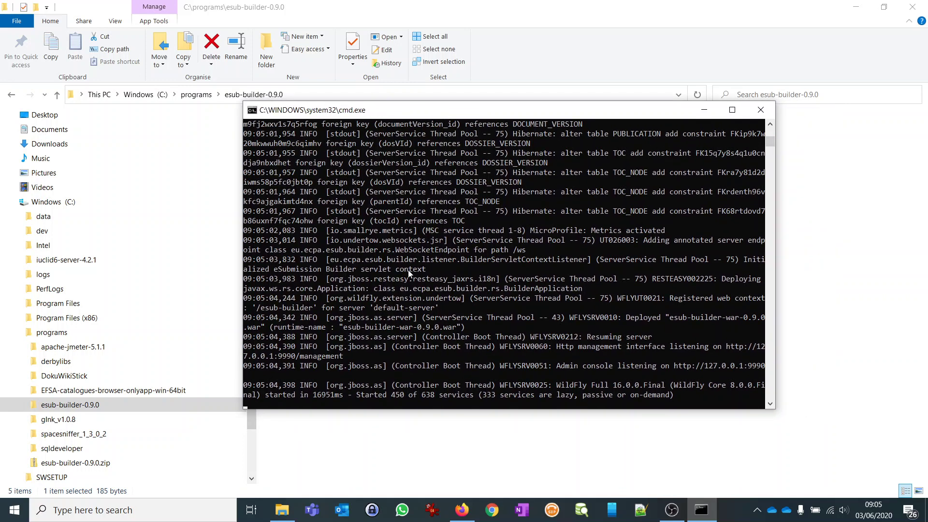
{"action": "left_click", "coordinate": [705, 111]}
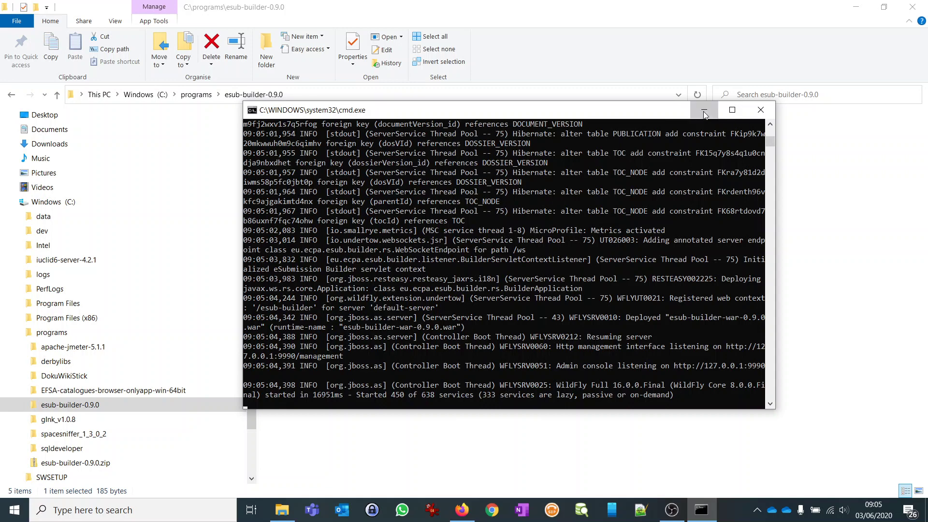
{"action": "mouse_move", "coordinate": [697, 513]}
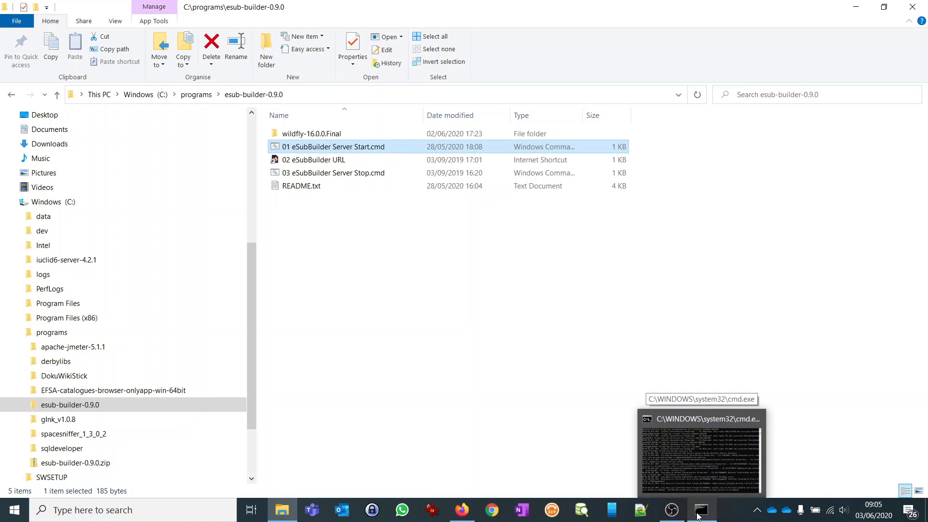
{"action": "left_click", "coordinate": [378, 350]}
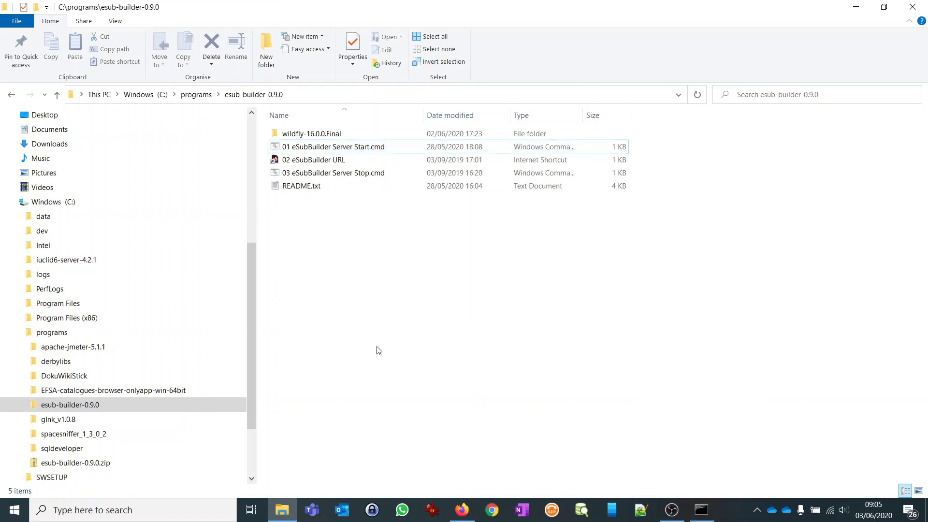
{"action": "double_click", "coordinate": [300, 161]}
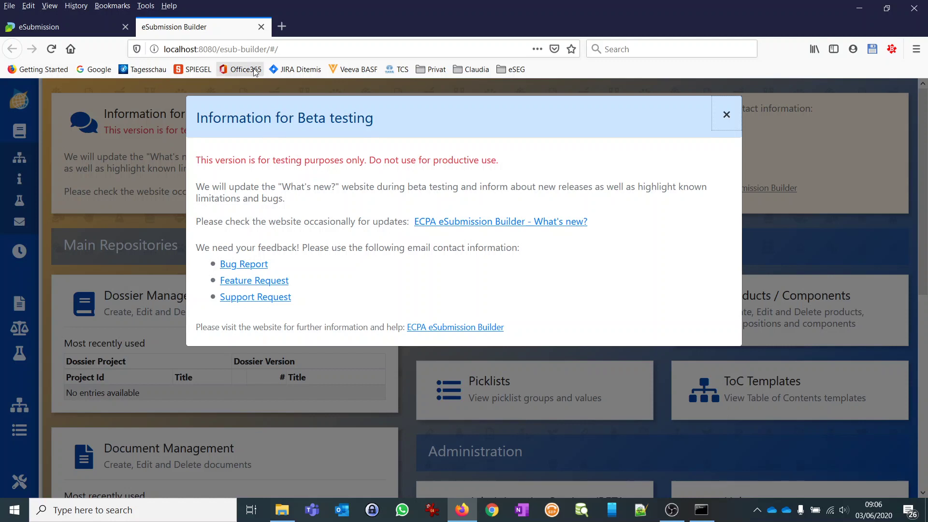
Copy the builder address localhost:8080/esub-builder/#/, open it in Chrome and dismiss the beta testing information
{"action": "left_click_drag", "start_coordinate": [278, 49], "coordinate": [140, 57]}
{"action": "key", "text": "ctrl+c"}
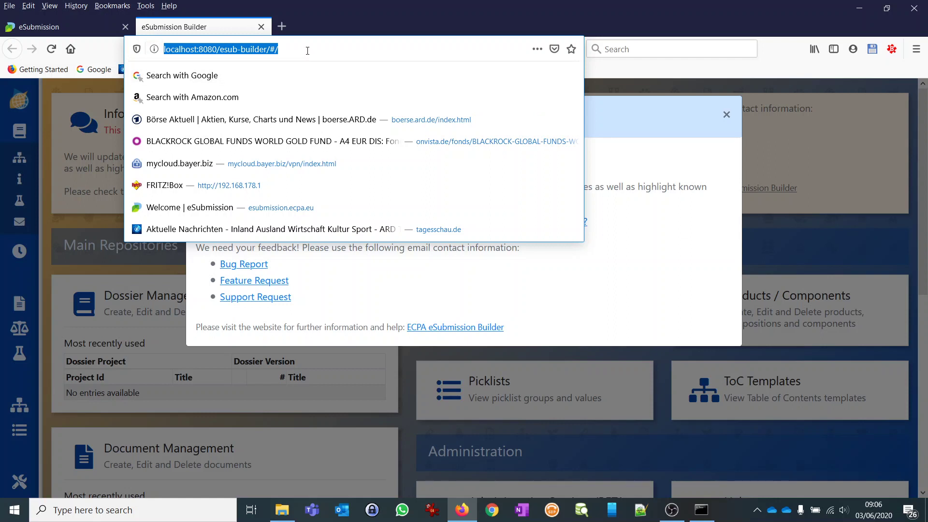
{"action": "left_click", "coordinate": [492, 513]}
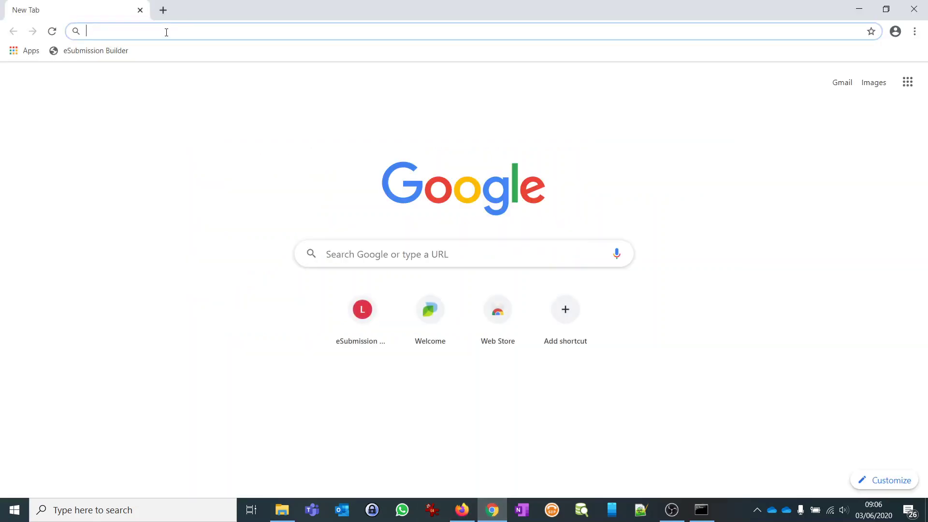
{"action": "key", "text": "ctrl+v"}
{"action": "key", "text": "Return"}
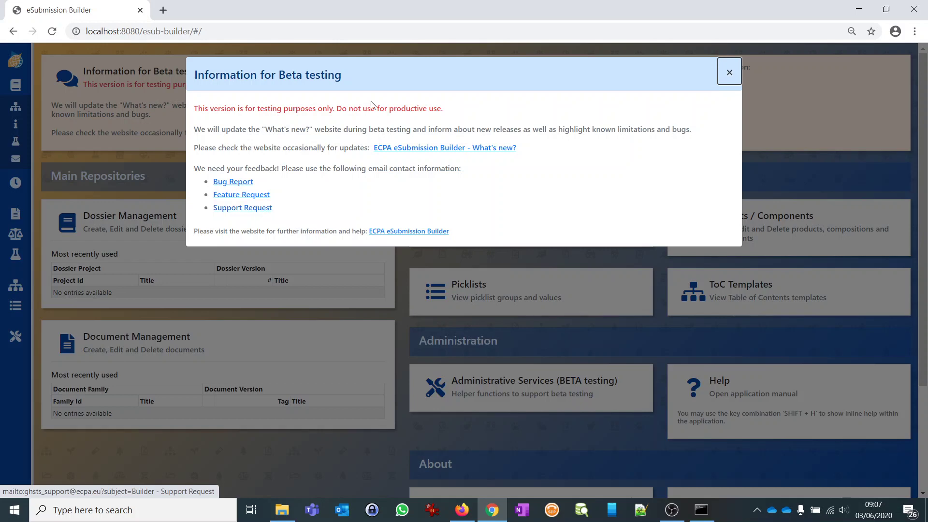
{"action": "left_click", "coordinate": [728, 73]}
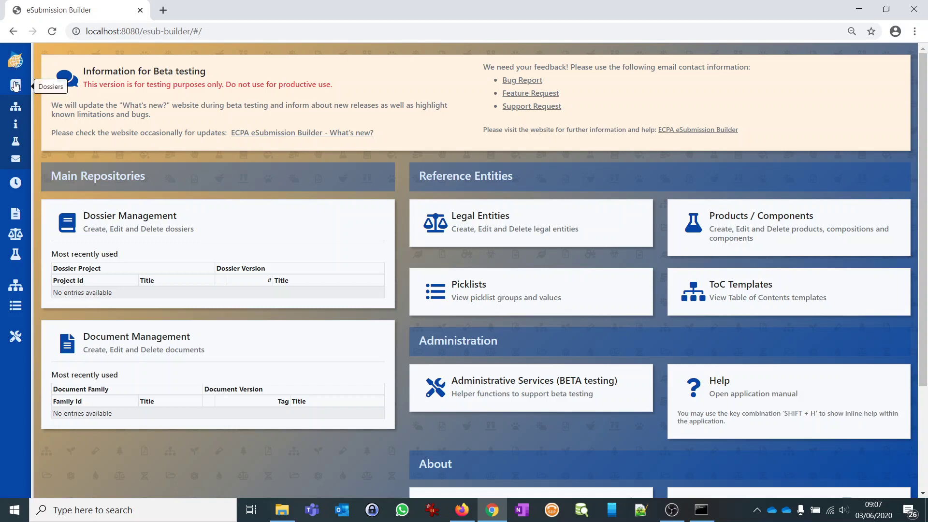
Circle the Main Repositories and the Reference Entities areas on the start page, clearing each marking
{"action": "mouse_move", "coordinate": [35, 146]}
{"action": "left_mouse_down"}
{"action": "mouse_move", "coordinate": [32, 203]}
{"action": "mouse_move", "coordinate": [103, 404]}
{"action": "mouse_move", "coordinate": [335, 439]}
{"action": "mouse_move", "coordinate": [381, 267]}
{"action": "mouse_move", "coordinate": [129, 94]}
{"action": "mouse_move", "coordinate": [32, 136]}
{"action": "left_mouse_up"}
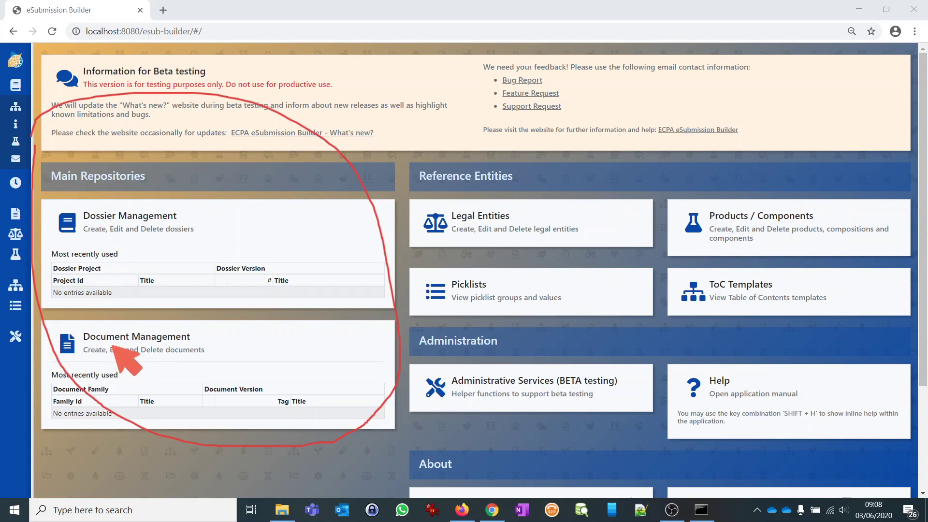
{"action": "key", "text": "Escape"}
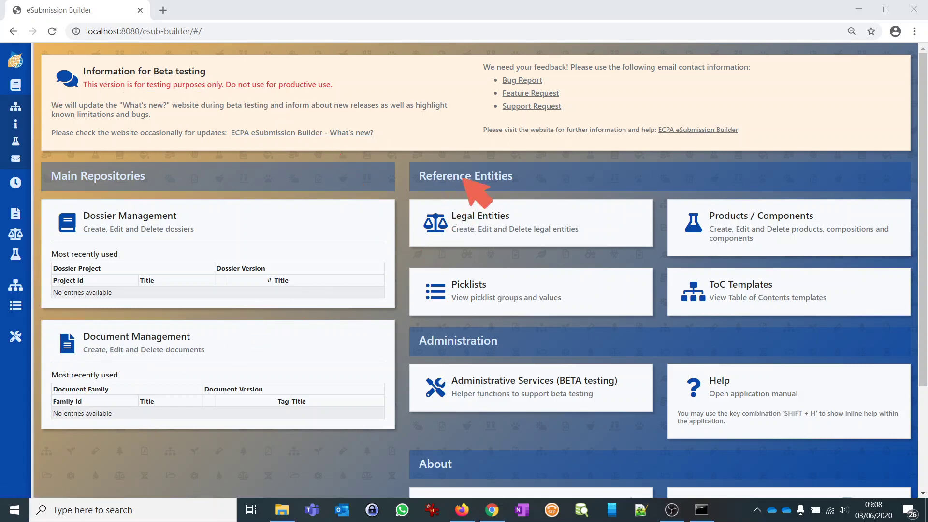
{"action": "mouse_move", "coordinate": [472, 159]}
{"action": "left_mouse_down"}
{"action": "mouse_move", "coordinate": [376, 228]}
{"action": "mouse_move", "coordinate": [443, 414]}
{"action": "mouse_move", "coordinate": [816, 486]}
{"action": "mouse_move", "coordinate": [902, 315]}
{"action": "mouse_move", "coordinate": [697, 155]}
{"action": "mouse_move", "coordinate": [445, 129]}
{"action": "left_mouse_up"}
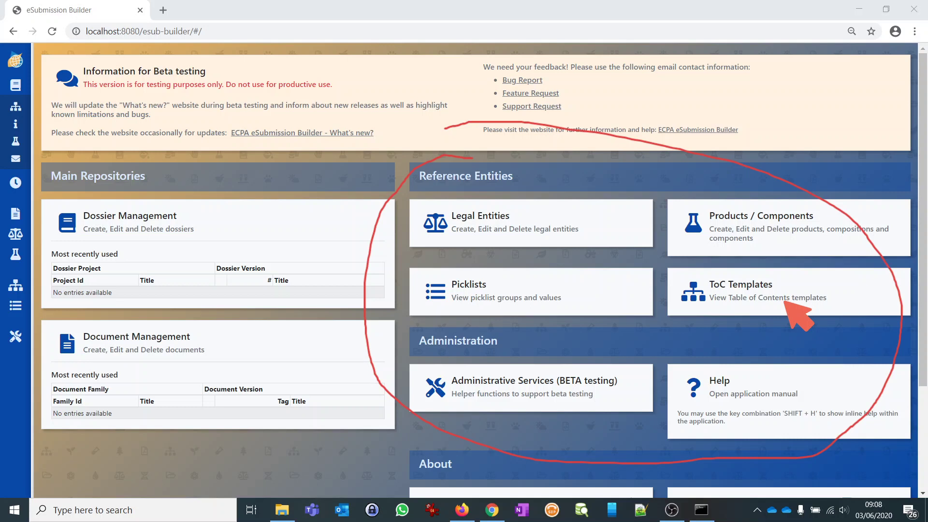
{"action": "key", "text": "Escape"}
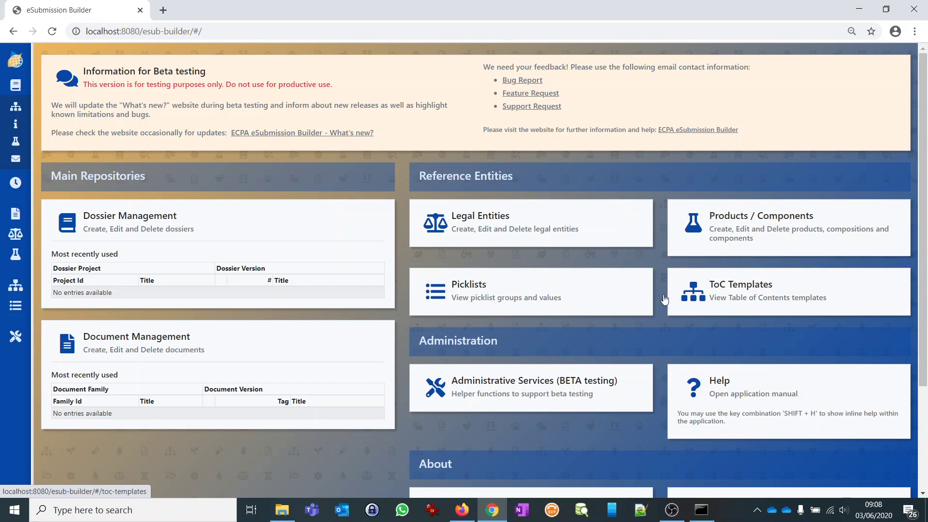
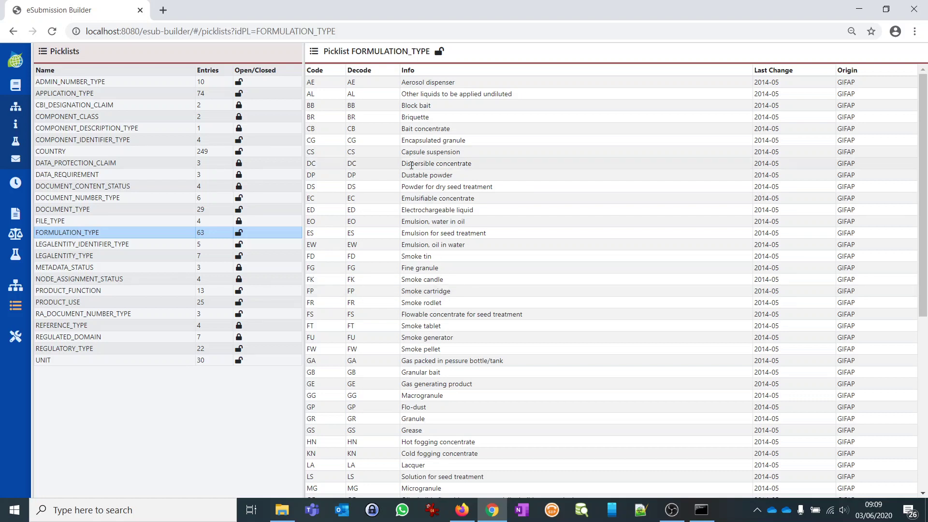
Review the FORMULATION_TYPE picklist entries and circle the open/closed lock symbols of FORMULATION_TYPE and DOCUMENT_CONTENT_STATUS
{"action": "scroll", "coordinate": [416, 273], "scroll_direction": "down", "scroll_amount": 4}
{"action": "scroll", "coordinate": [412, 269], "scroll_direction": "down", "scroll_amount": 3}
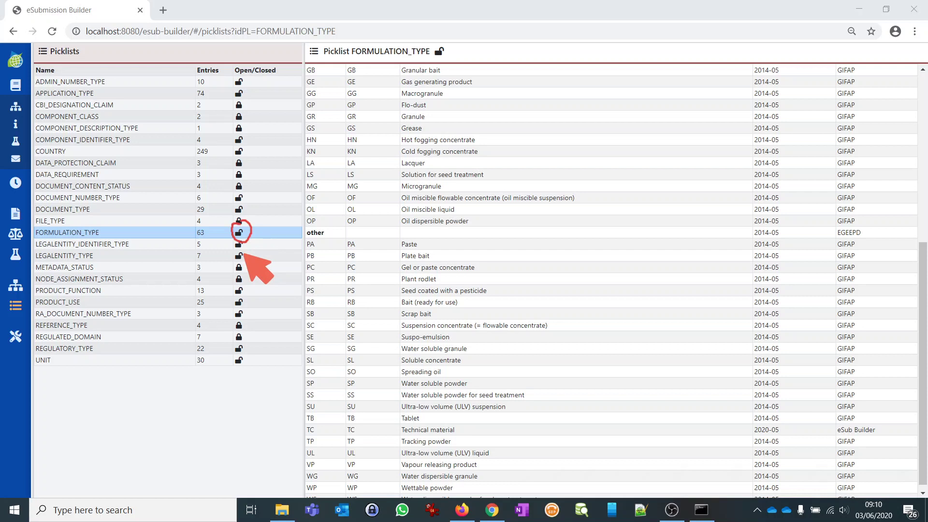
{"action": "key", "text": "Escape"}
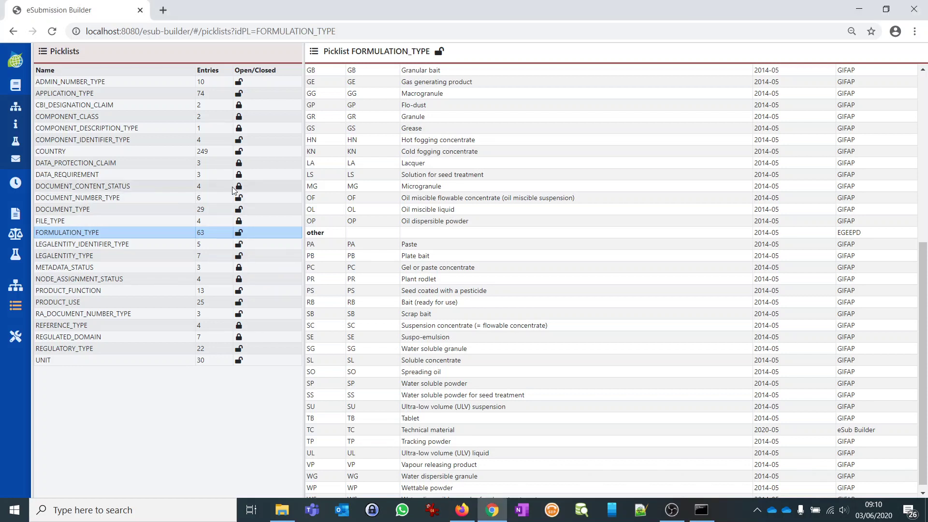
{"action": "key", "text": "ctrl+2"}
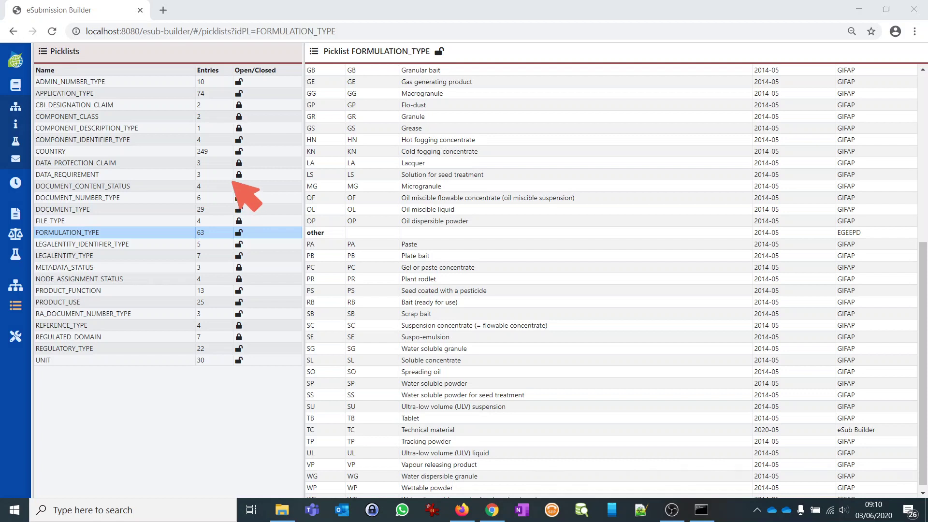
{"action": "mouse_move", "coordinate": [240, 182]}
{"action": "left_mouse_down"}
{"action": "mouse_move", "coordinate": [232, 189]}
{"action": "mouse_move", "coordinate": [249, 192]}
{"action": "mouse_move", "coordinate": [233, 177]}
{"action": "left_mouse_up"}
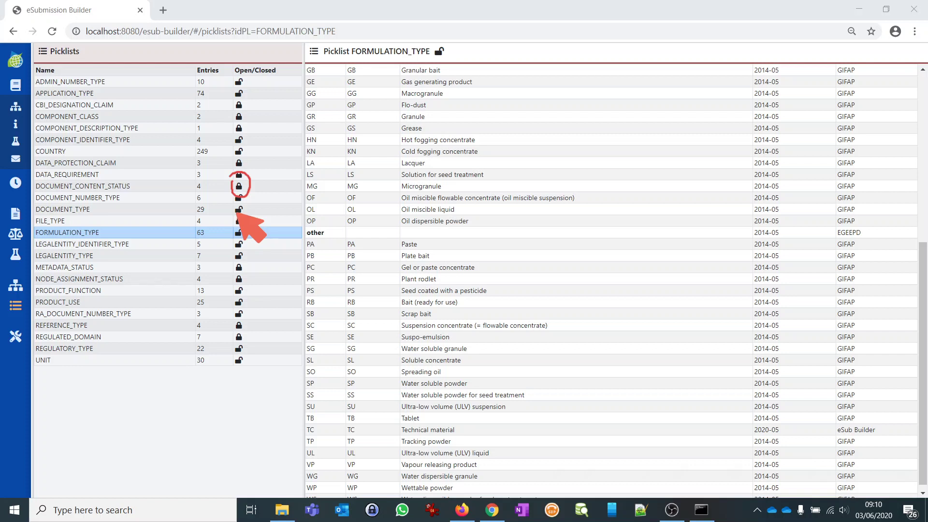
{"action": "key", "text": "Escape"}
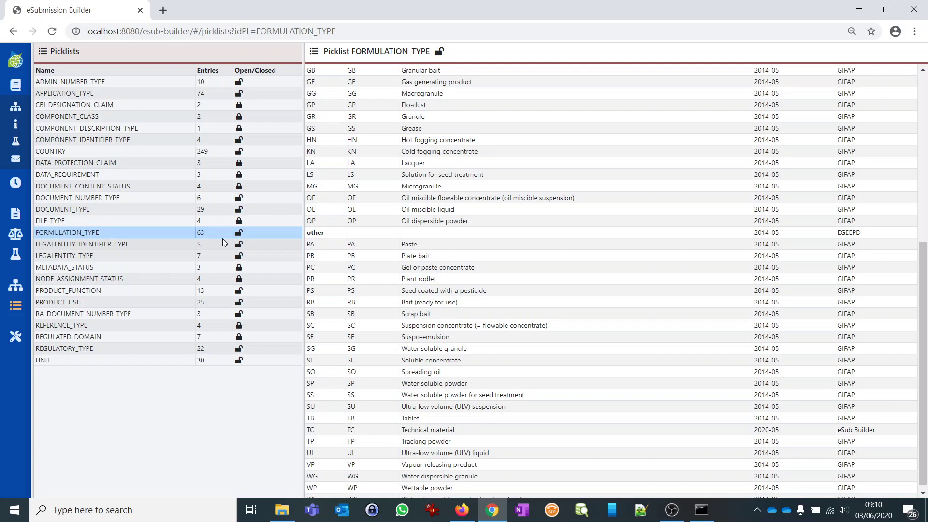
View the fully expanded OECD PPP TOC template, then the products and components overview
{"action": "left_click", "coordinate": [15, 288]}
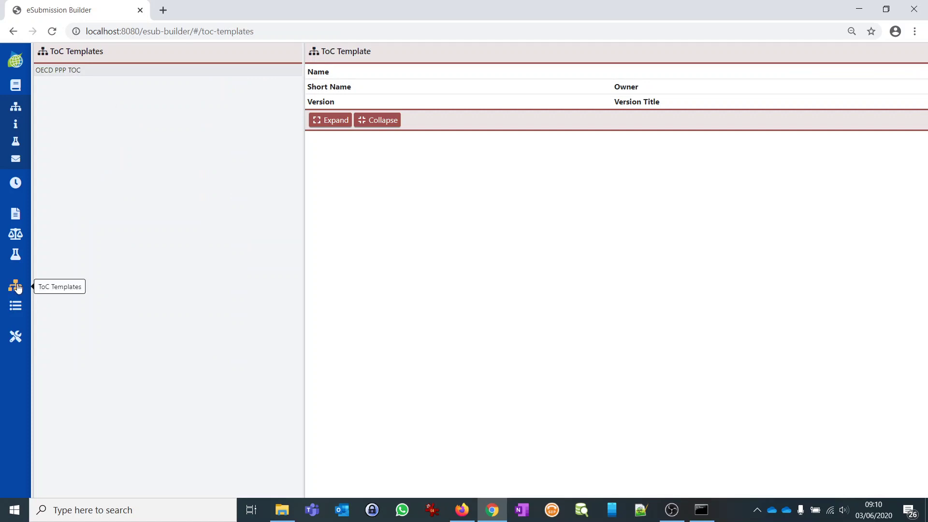
{"action": "left_click", "coordinate": [61, 71]}
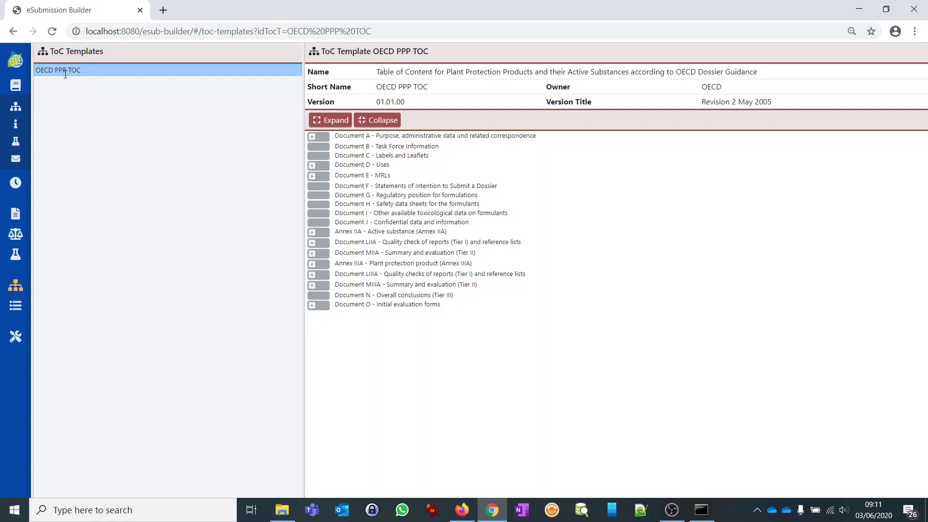
{"action": "left_click", "coordinate": [333, 121]}
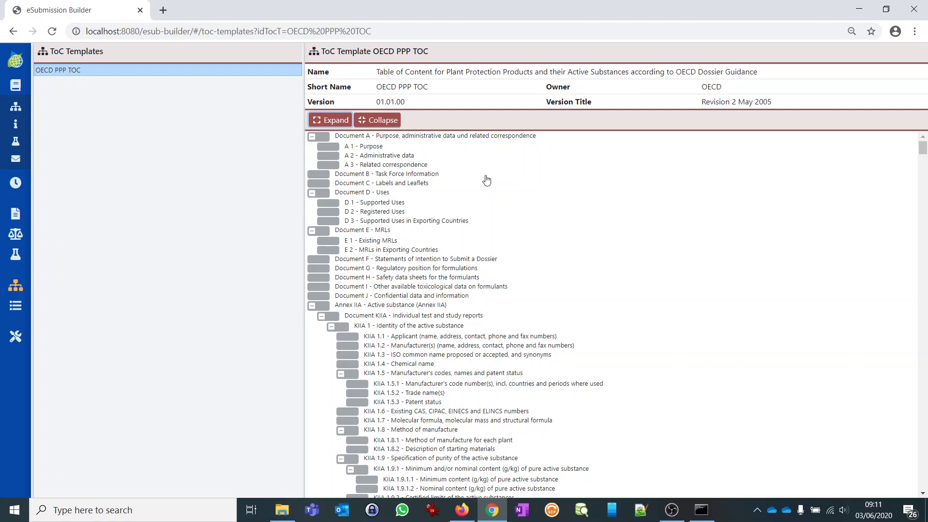
{"action": "left_click", "coordinate": [16, 260]}
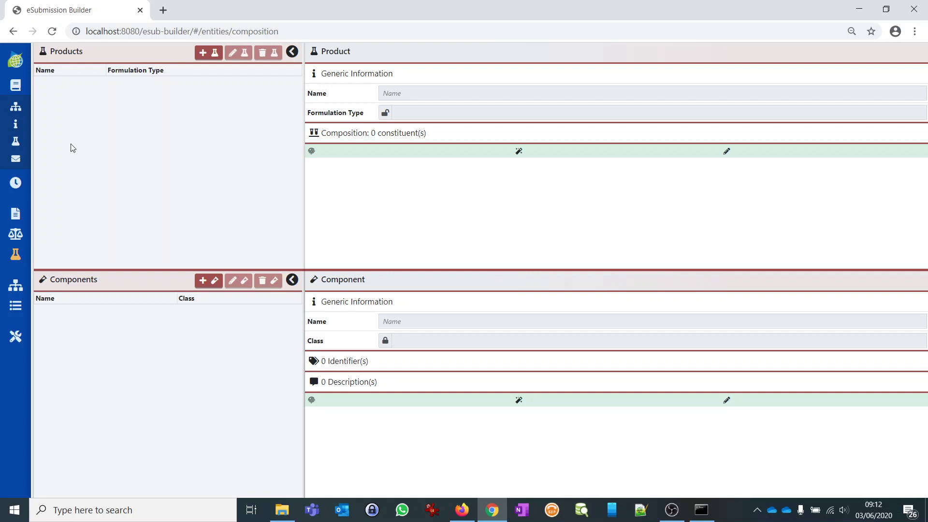
Start a dossier import in the dossiers area and choose caddy.xml from the 01.00 folder as the CADDY-XML submission file
{"action": "left_click", "coordinate": [15, 87]}
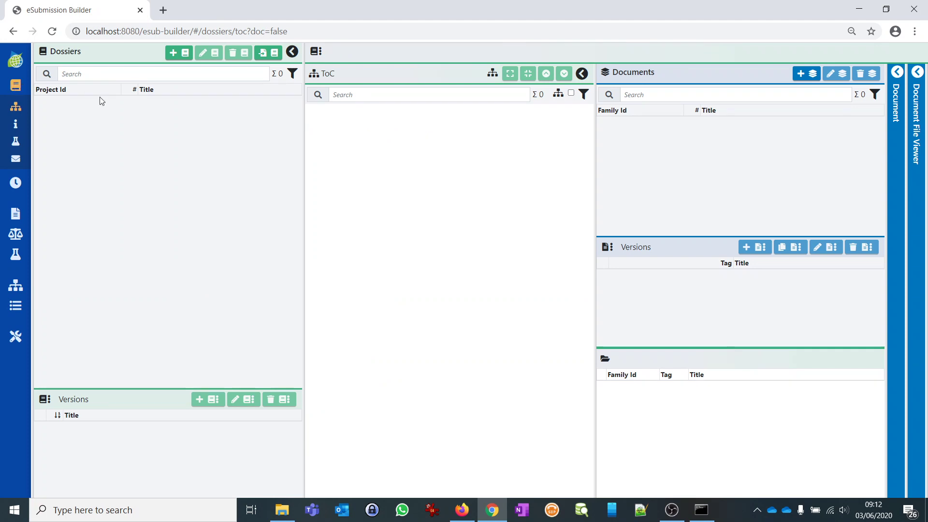
{"action": "left_click", "coordinate": [270, 54]}
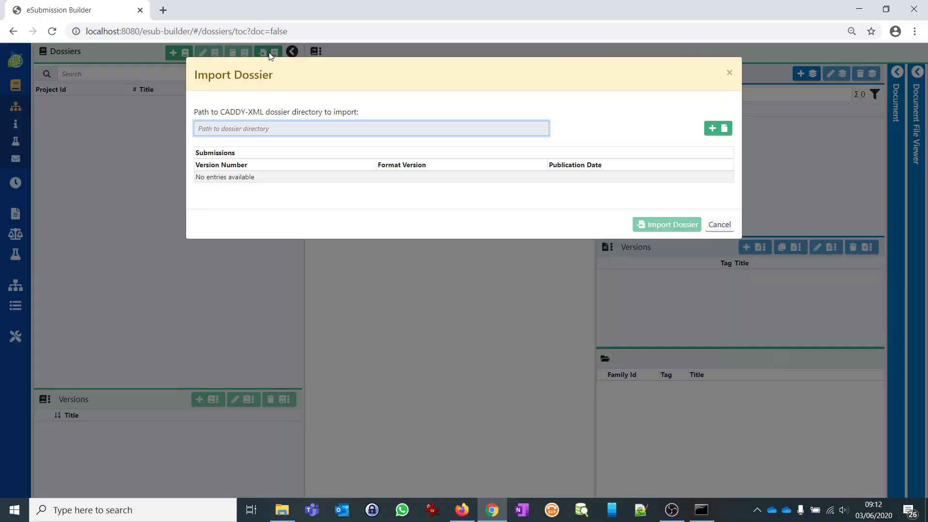
{"action": "left_click", "coordinate": [719, 129]}
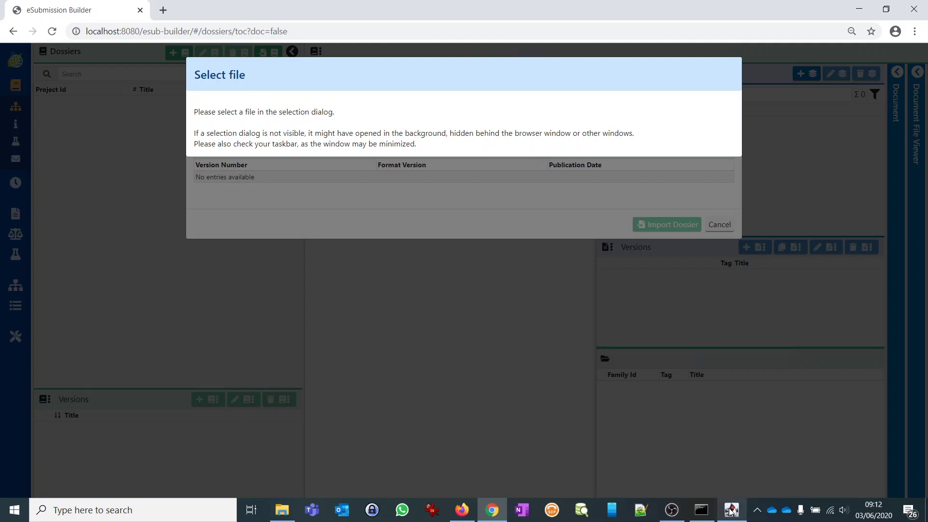
{"action": "mouse_move", "coordinate": [731, 511]}
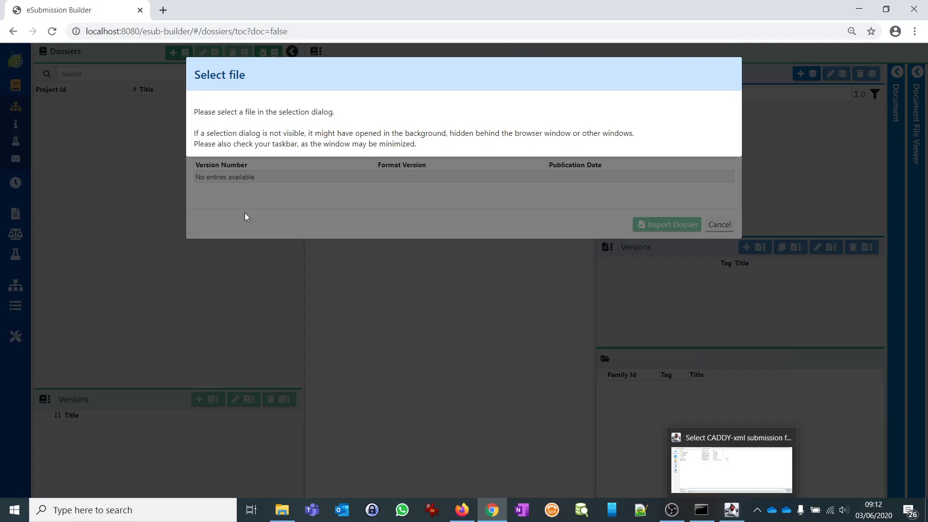
{"action": "left_click_drag", "start_coordinate": [194, 133], "coordinate": [431, 145]}
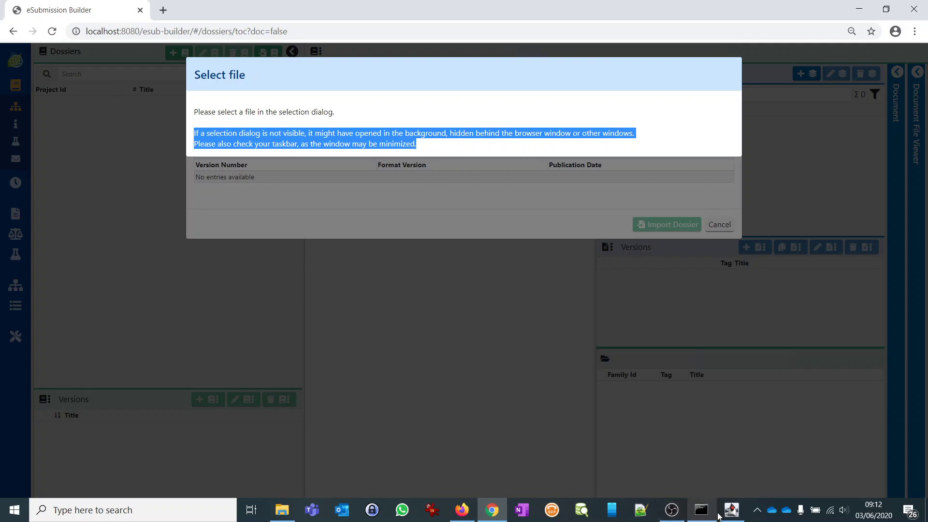
{"action": "left_click", "coordinate": [734, 513]}
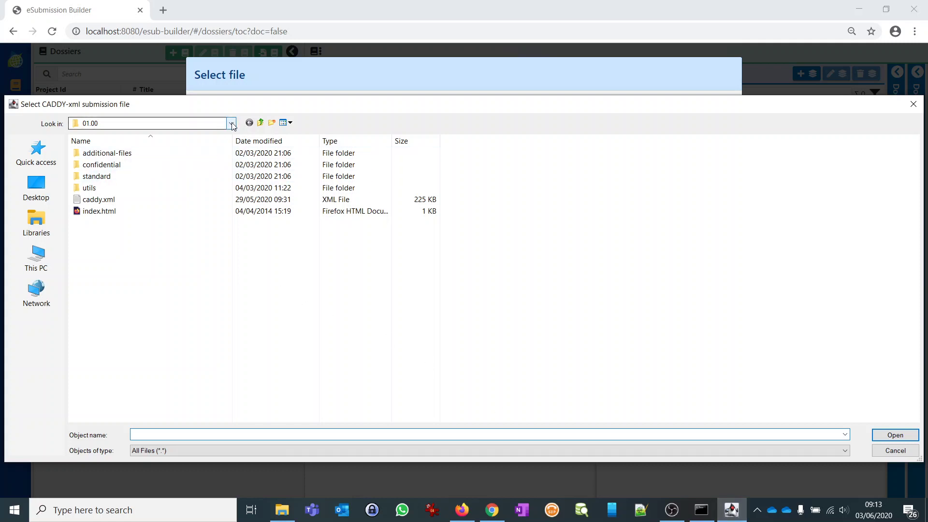
{"action": "left_click", "coordinate": [102, 201]}
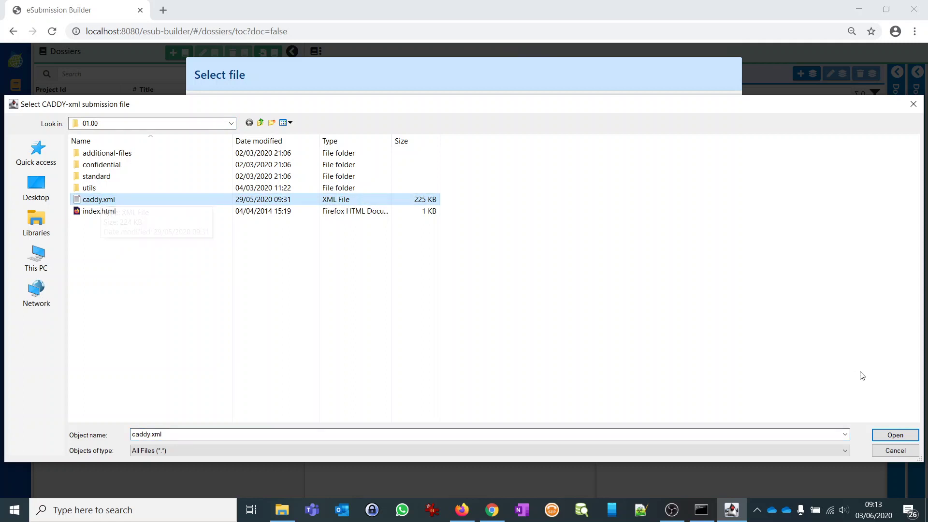
{"action": "left_click", "coordinate": [895, 435]}
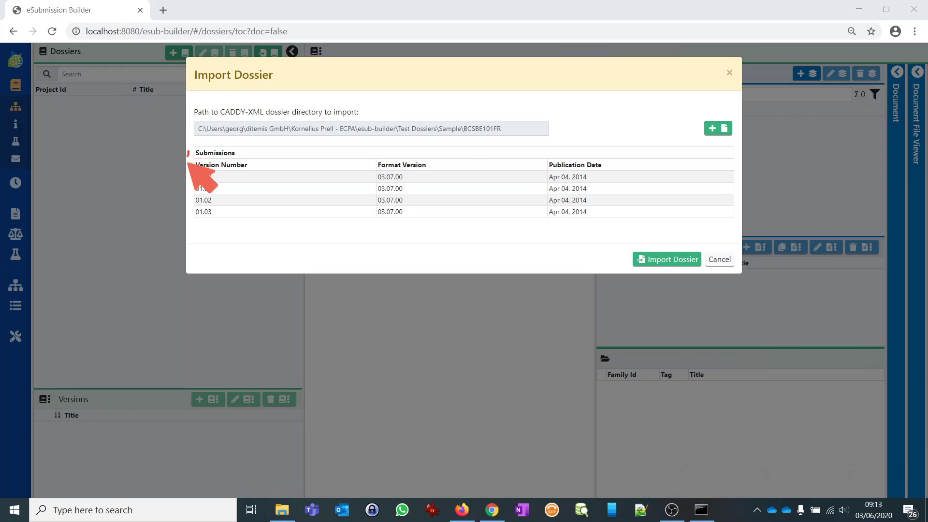
Circle the submission version numbers, clear the marking and import the BCSBE101FR dossier
{"action": "mouse_move", "coordinate": [188, 150]}
{"action": "left_mouse_down"}
{"action": "mouse_move", "coordinate": [223, 232]}
{"action": "mouse_move", "coordinate": [278, 162]}
{"action": "mouse_move", "coordinate": [189, 152]}
{"action": "left_mouse_up"}
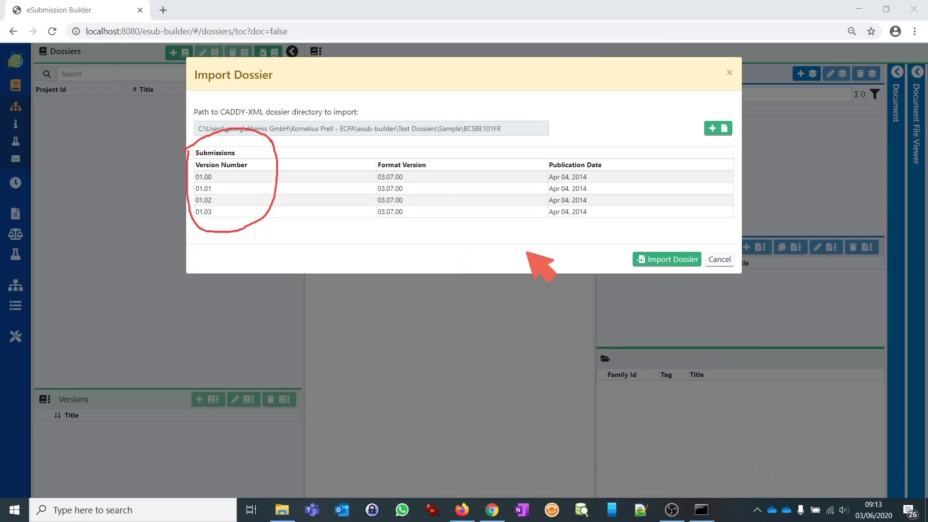
{"action": "key", "text": "Escape"}
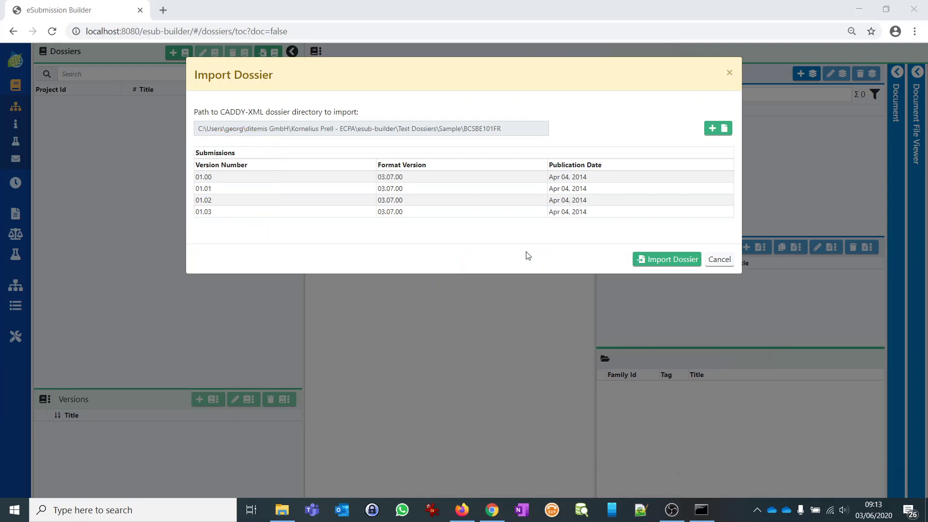
{"action": "left_click", "coordinate": [665, 261]}
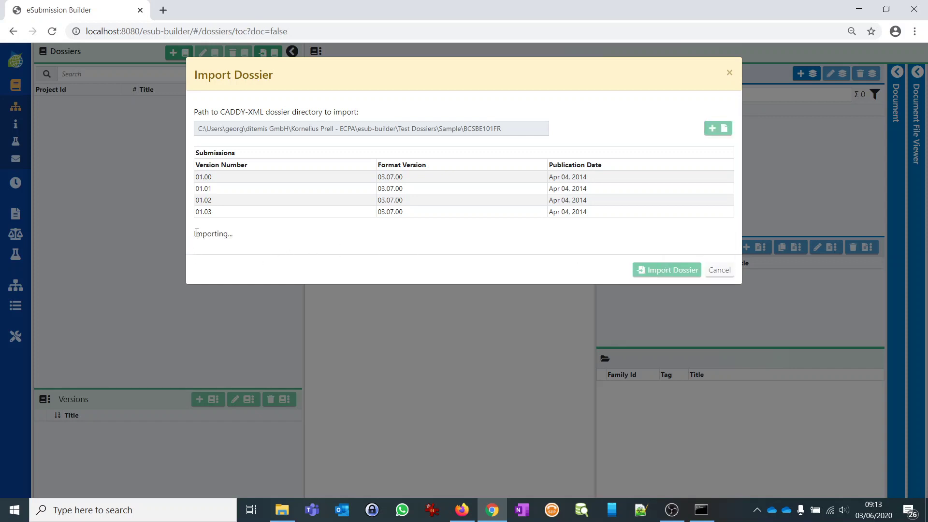
{"action": "left_click_drag", "start_coordinate": [195, 234], "coordinate": [234, 234]}
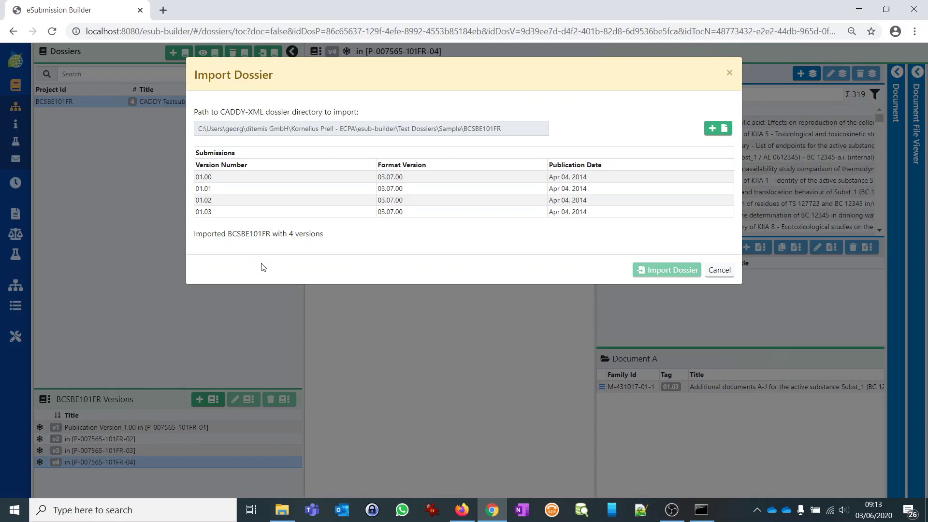
Close the dossier import and view the details of the Subst_1 TC product and the Subst_1 component
{"action": "left_click", "coordinate": [730, 75]}
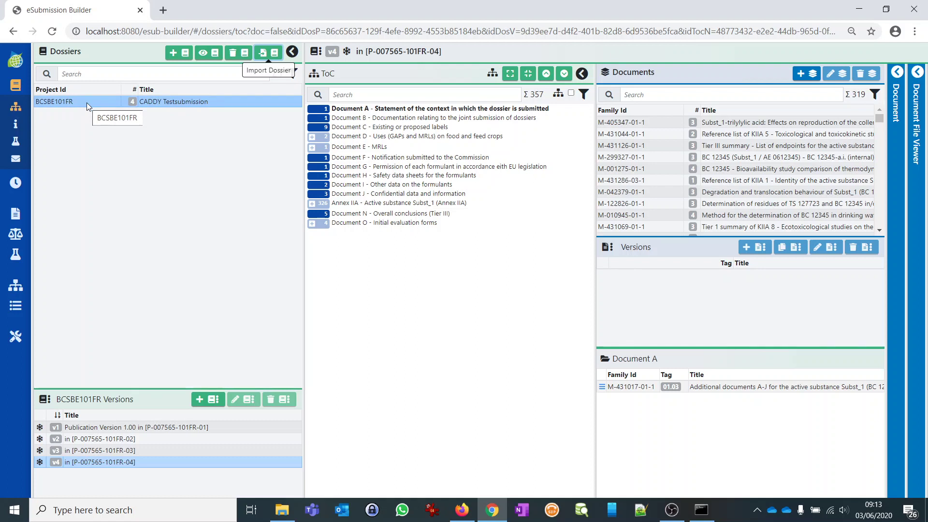
{"action": "left_click", "coordinate": [16, 257]}
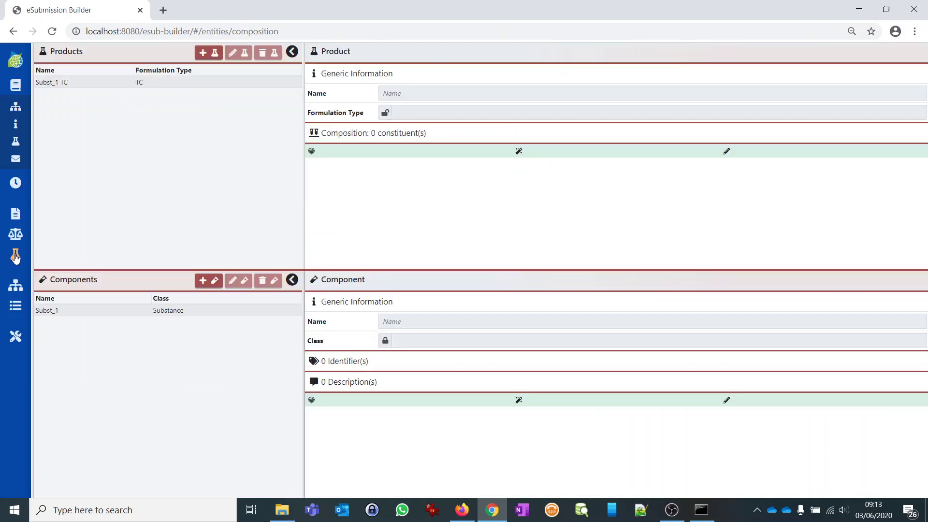
{"action": "left_click", "coordinate": [58, 82]}
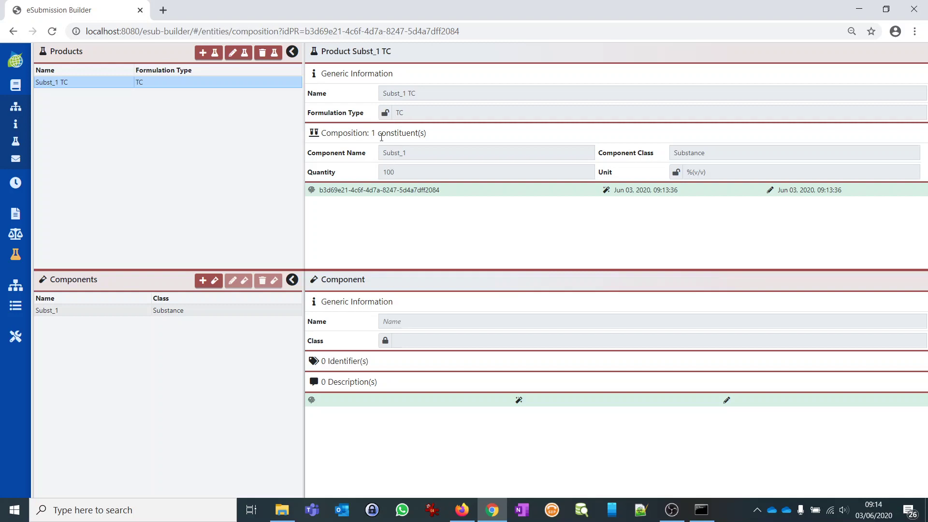
{"action": "left_click", "coordinate": [68, 311]}
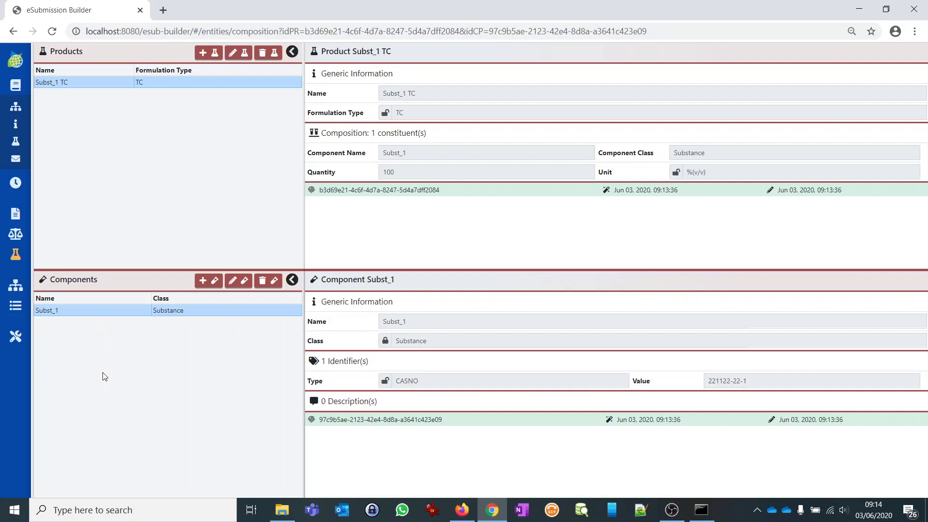
Circle the product and component lists, clear the marking, circle their detail areas and clear that marking too
{"action": "key", "text": "ctrl+a"}
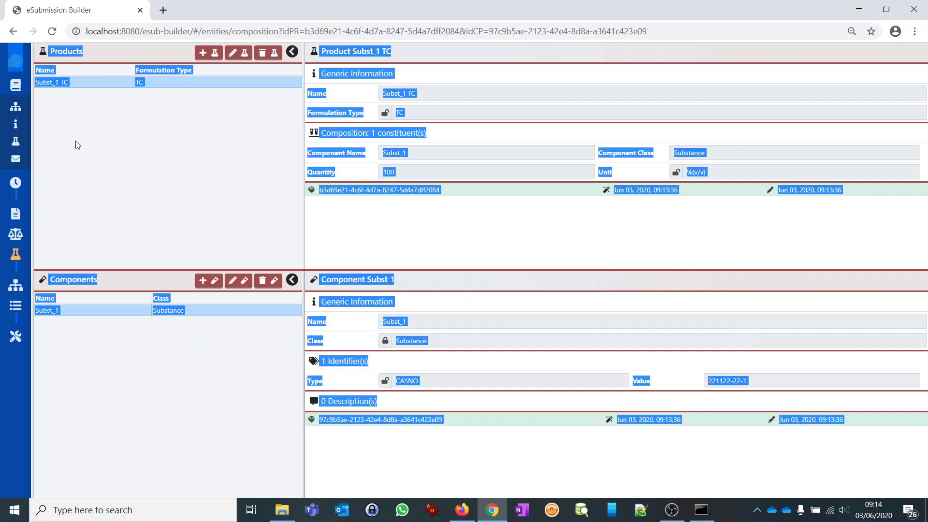
{"action": "left_click", "coordinate": [102, 167]}
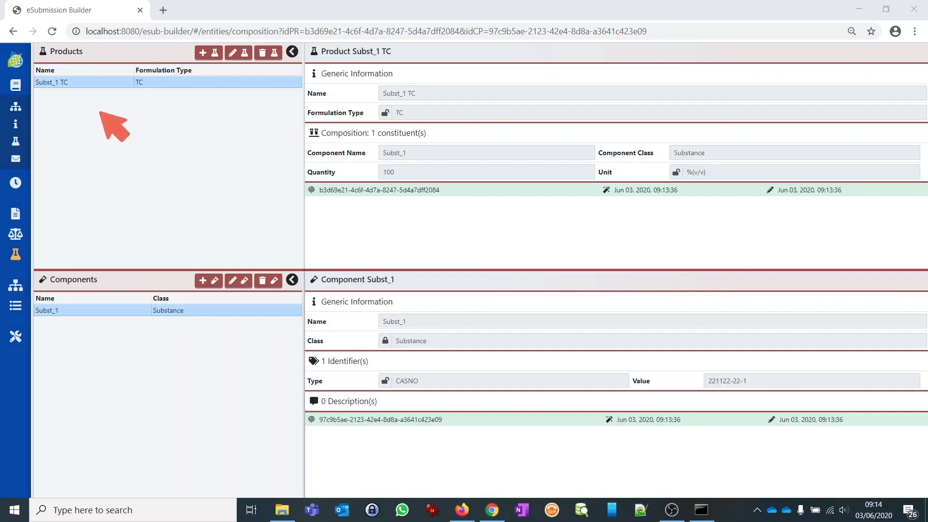
{"action": "mouse_move", "coordinate": [41, 14]}
{"action": "left_mouse_down"}
{"action": "mouse_move", "coordinate": [16, 233]}
{"action": "mouse_move", "coordinate": [43, 408]}
{"action": "mouse_move", "coordinate": [314, 387]}
{"action": "mouse_move", "coordinate": [296, 150]}
{"action": "mouse_move", "coordinate": [61, 6]}
{"action": "mouse_move", "coordinate": [36, 17]}
{"action": "left_mouse_up"}
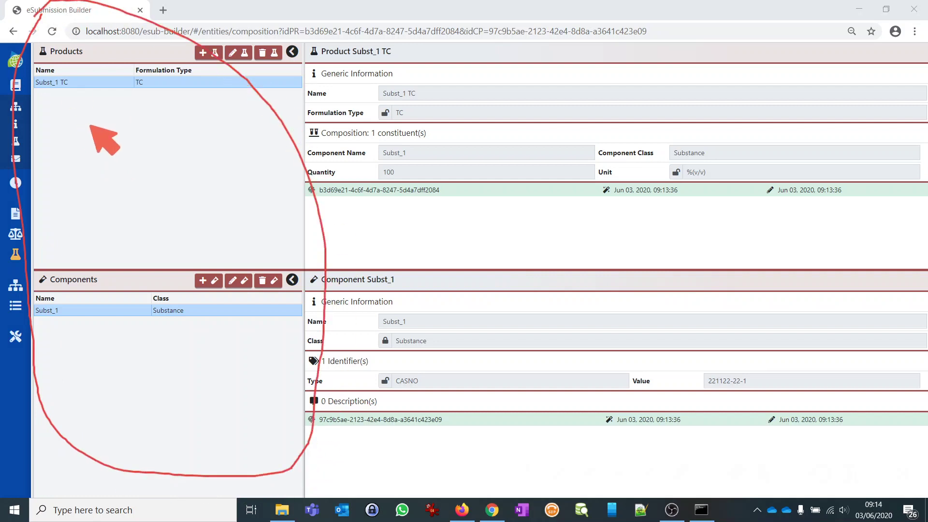
{"action": "key", "text": "Escape"}
{"action": "key", "text": "ctrl+2"}
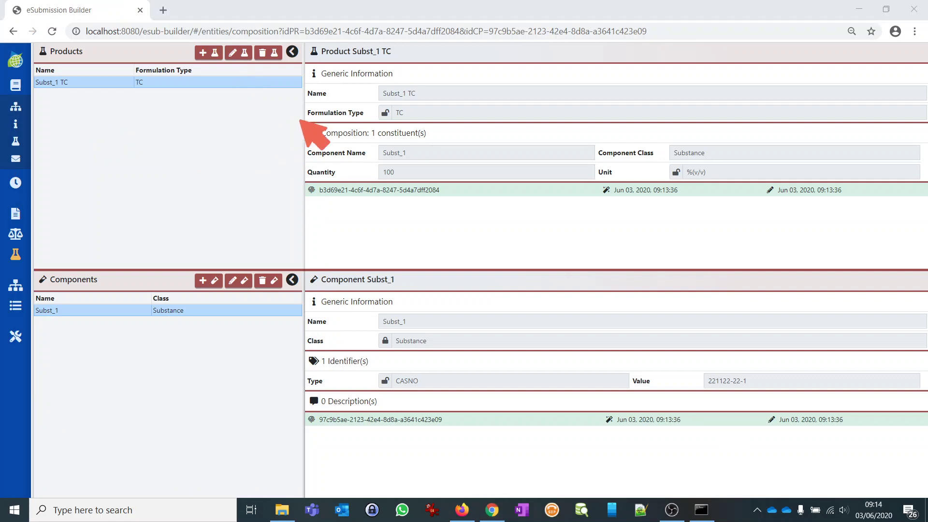
{"action": "mouse_move", "coordinate": [351, 50]}
{"action": "left_mouse_down"}
{"action": "mouse_move", "coordinate": [249, 425]}
{"action": "mouse_move", "coordinate": [768, 439]}
{"action": "left_mouse_up"}
{"action": "mouse_move", "coordinate": [828, 423]}
{"action": "left_mouse_down"}
{"action": "mouse_move", "coordinate": [633, 24]}
{"action": "mouse_move", "coordinate": [368, 53]}
{"action": "left_mouse_up"}
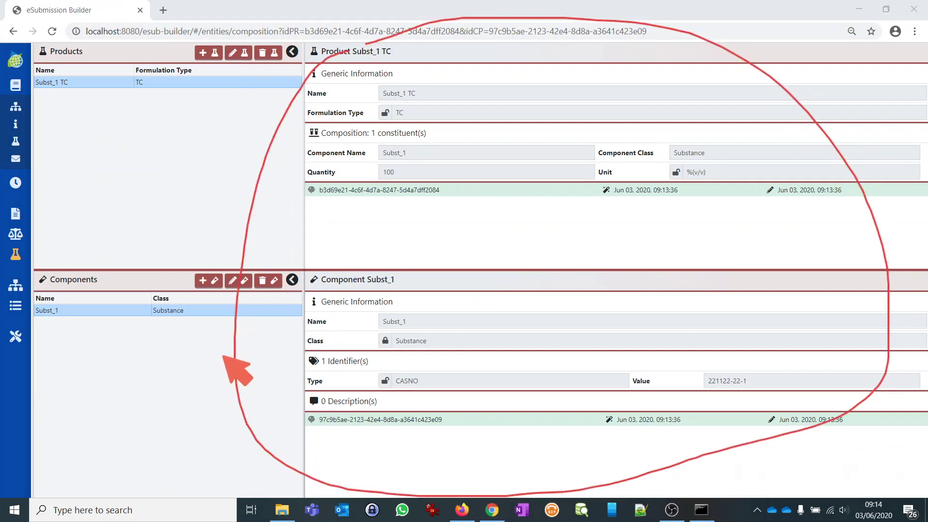
{"action": "key", "text": "Escape"}
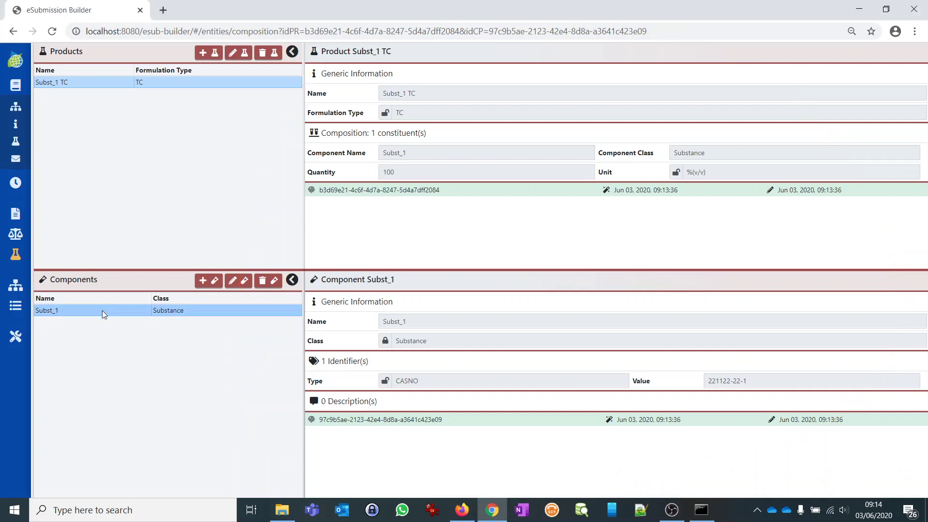
Create and save a new component named TestComponent with the class Substance
{"action": "left_click", "coordinate": [206, 284]}
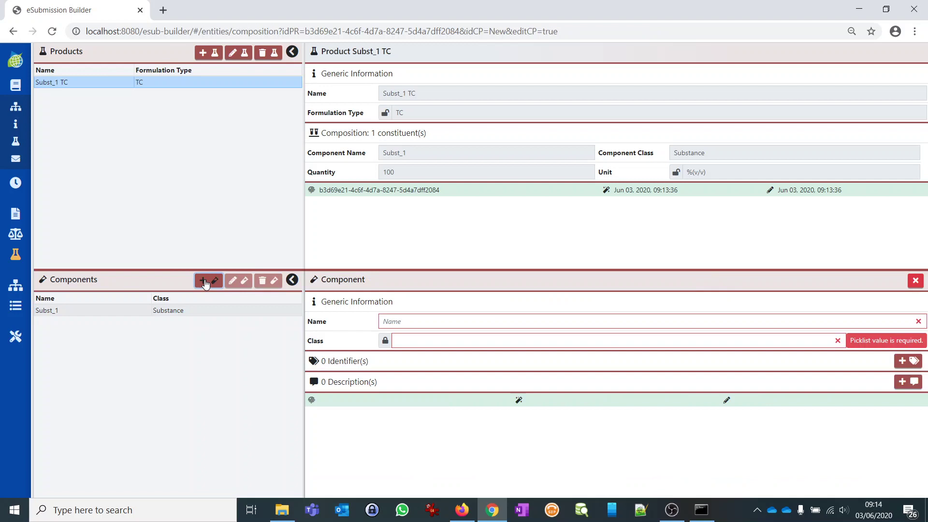
{"action": "left_click", "coordinate": [403, 321]}
{"action": "type", "text": "Te"}
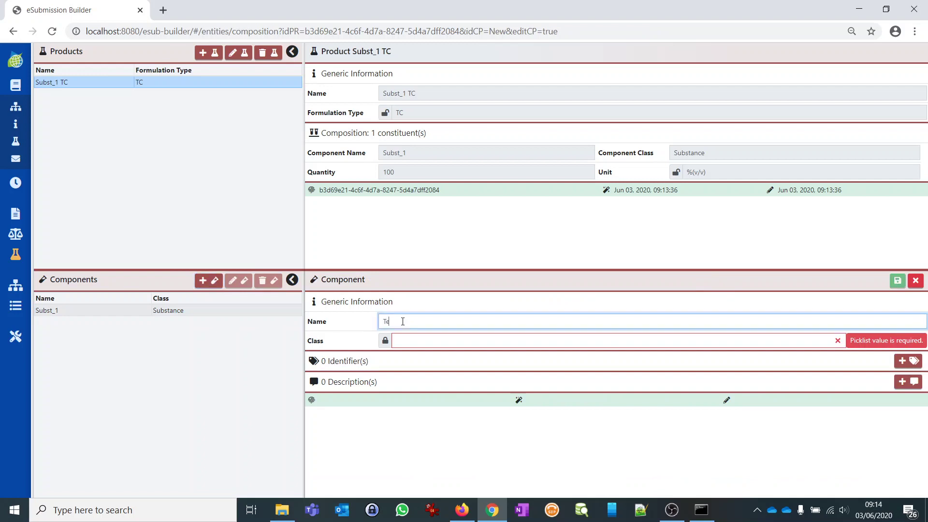
{"action": "type", "text": "stComponent"}
{"action": "left_click", "coordinate": [465, 342]}
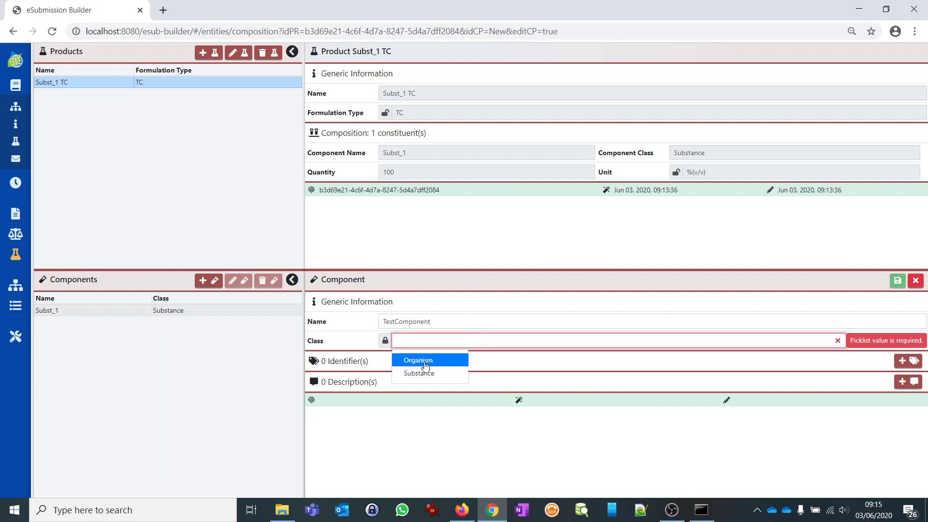
{"action": "left_click", "coordinate": [420, 374]}
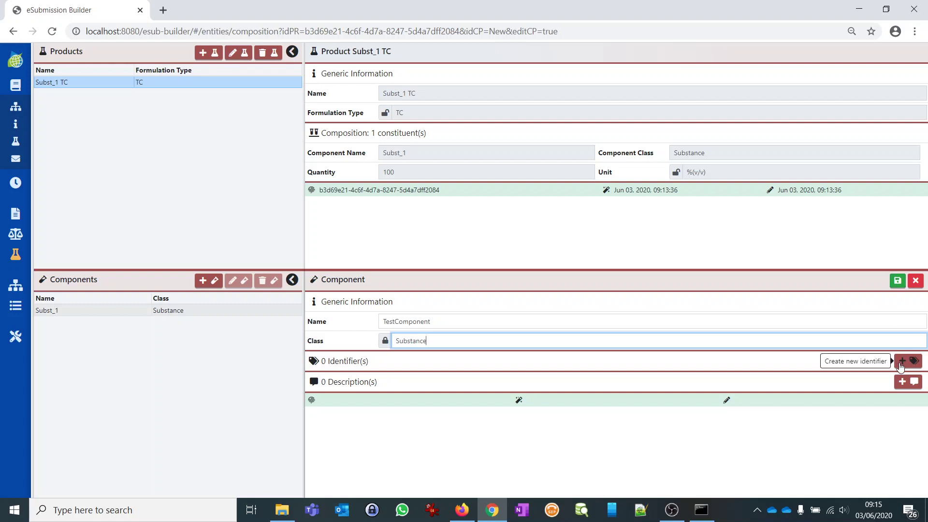
{"action": "left_click", "coordinate": [898, 281]}
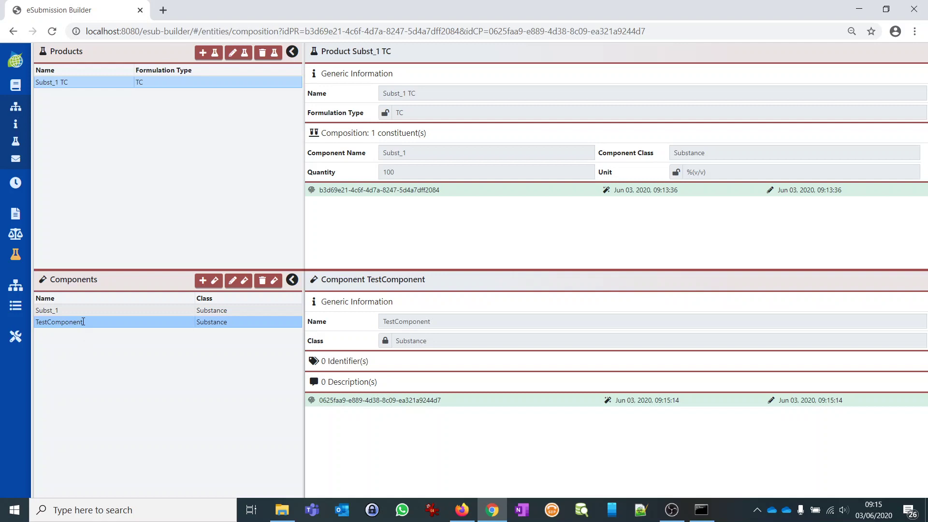
Create and save a new product named Test Product with formulation type TC
{"action": "left_click", "coordinate": [207, 52]}
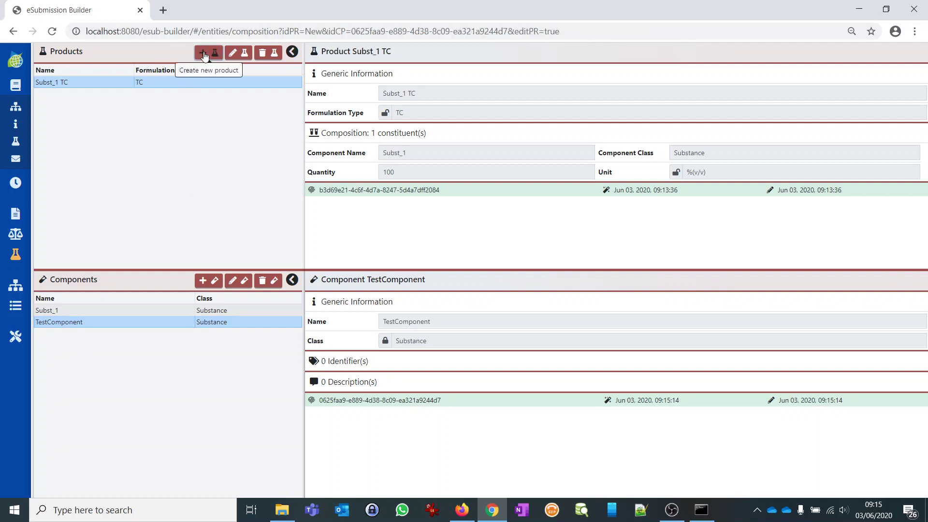
{"action": "left_click", "coordinate": [396, 93]}
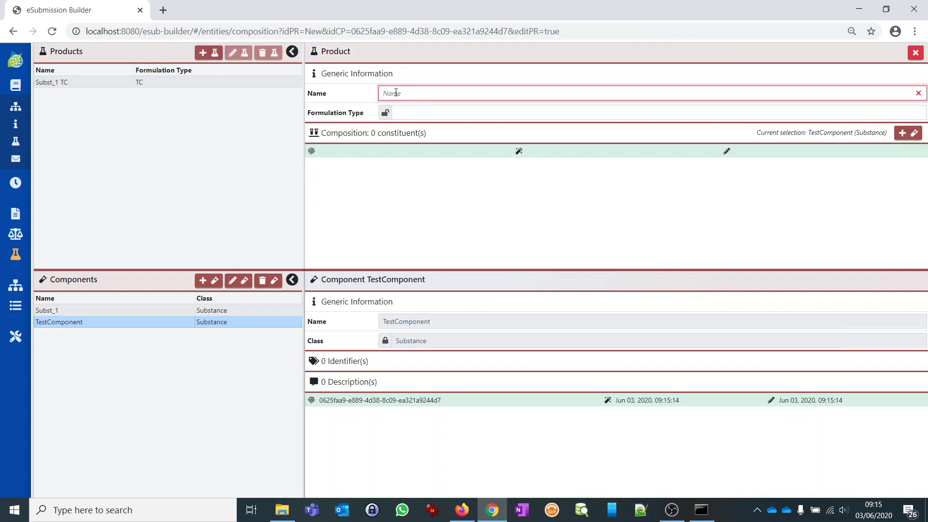
{"action": "type", "text": "TestProduc"}
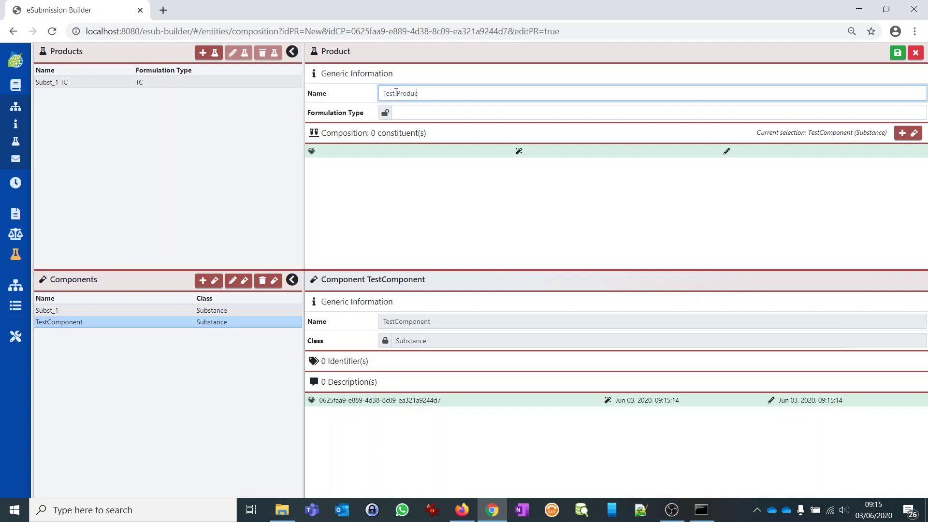
{"action": "type", "text": "t"}
{"action": "left_click", "coordinate": [406, 114]}
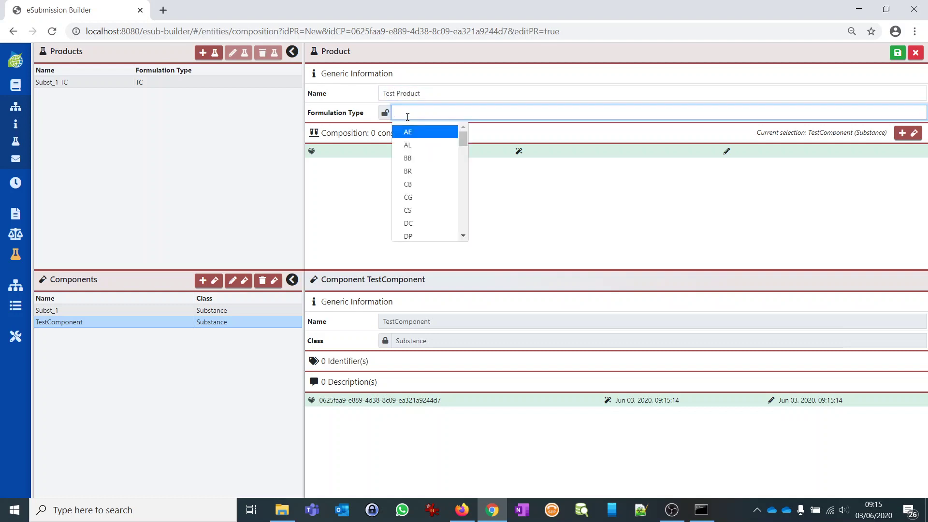
{"action": "type", "text": "t"}
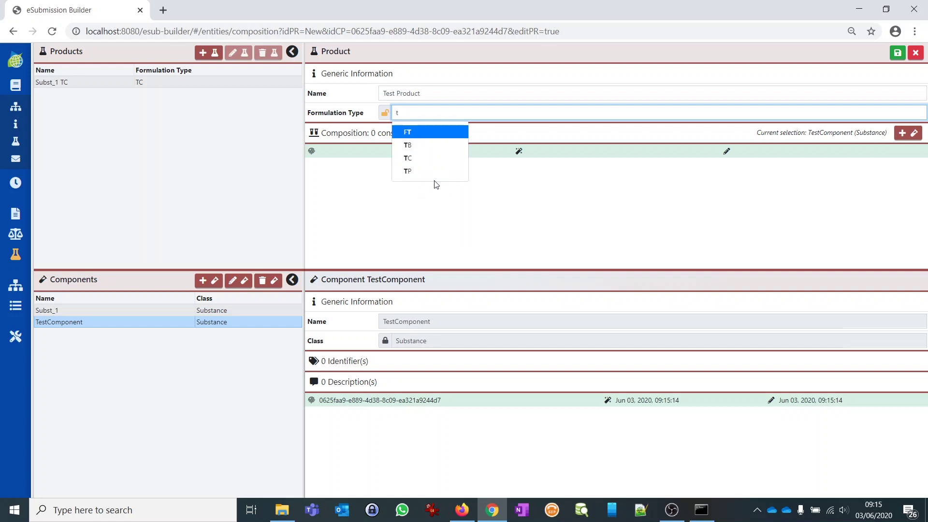
{"action": "left_click", "coordinate": [419, 158]}
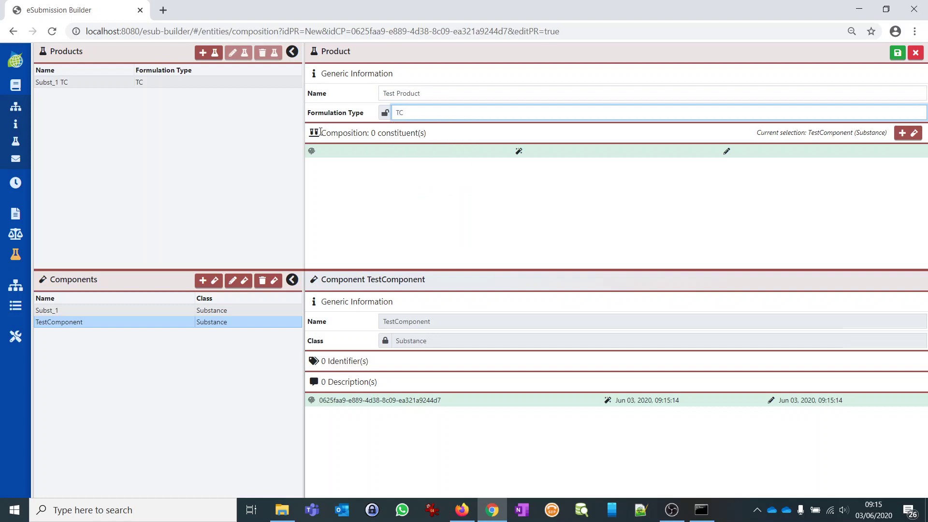
{"action": "left_click", "coordinate": [897, 54]}
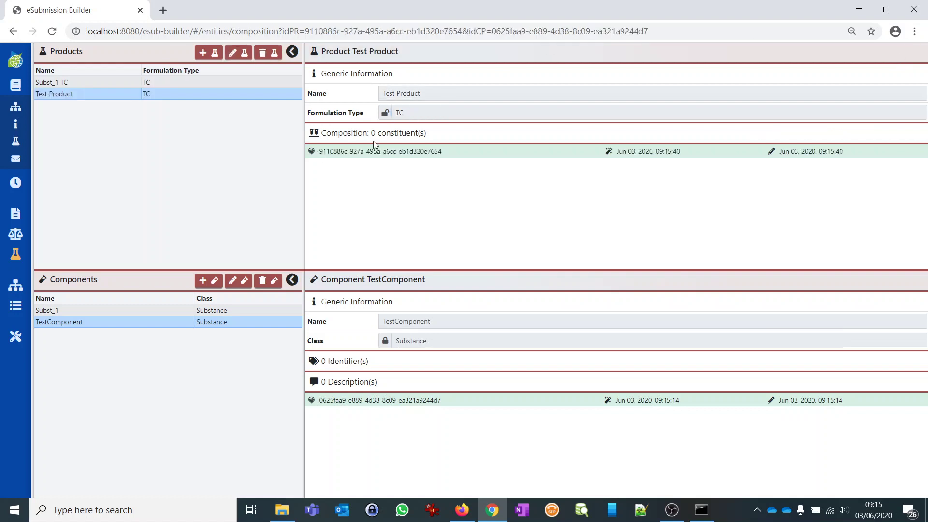
Add TestComponent to the composition of Test Product with quantity 100 and unit %(v/v), and save the product
{"action": "left_click", "coordinate": [235, 57]}
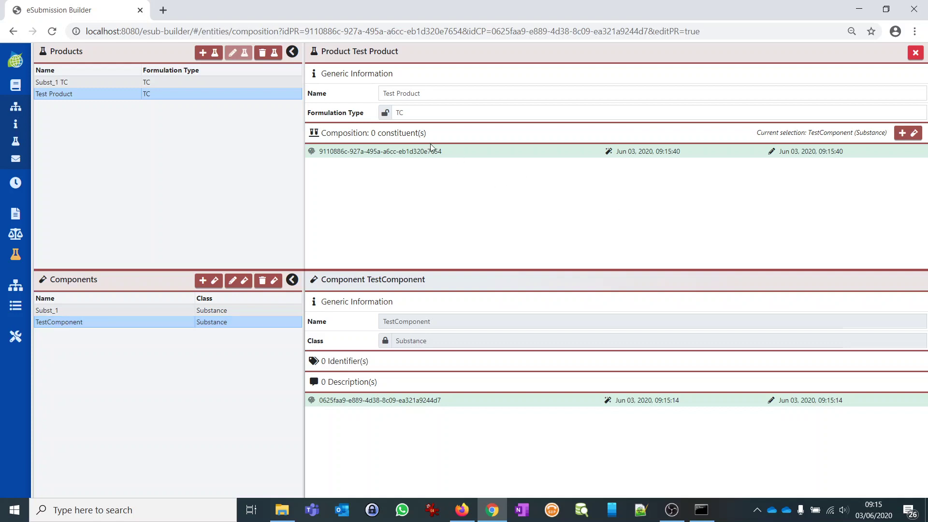
{"action": "left_click", "coordinate": [913, 137]}
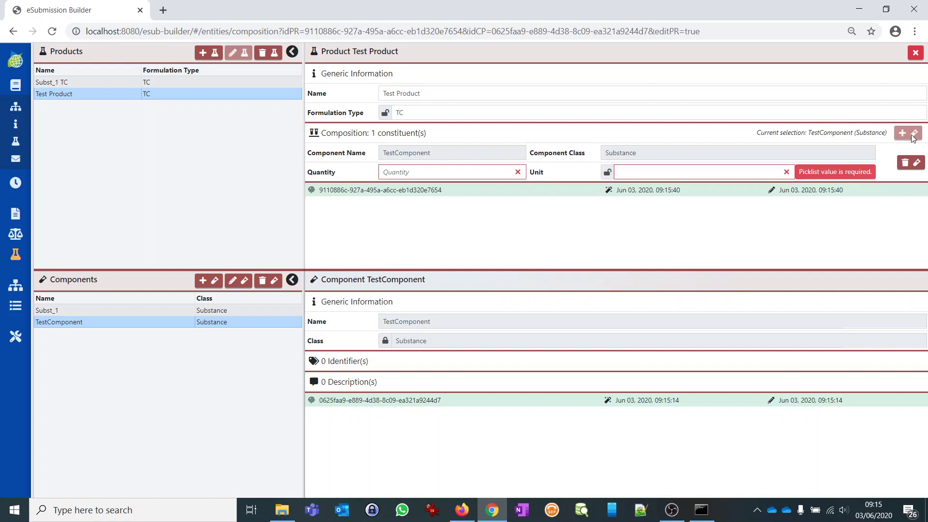
{"action": "left_click", "coordinate": [424, 174]}
{"action": "type", "text": "100"}
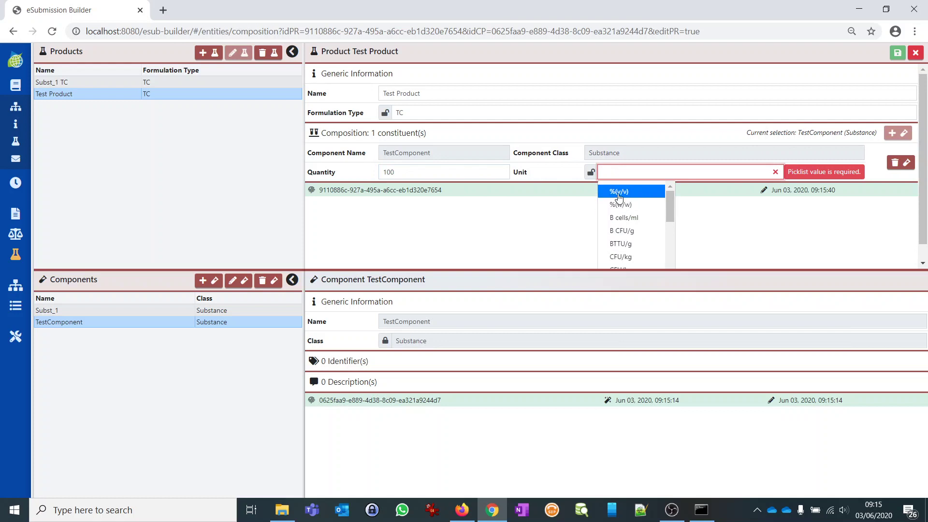
{"action": "left_click", "coordinate": [619, 192]}
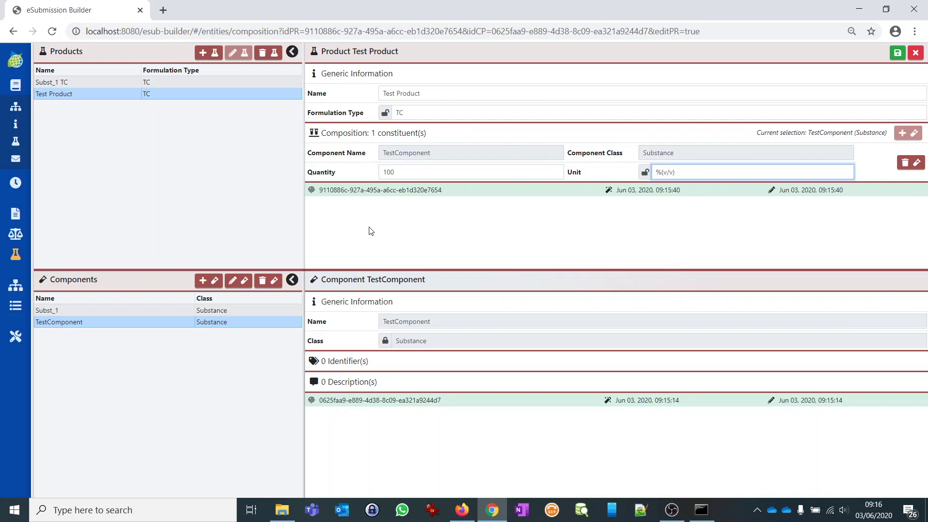
{"action": "left_click", "coordinate": [899, 54]}
{"action": "left_click", "coordinate": [897, 54]}
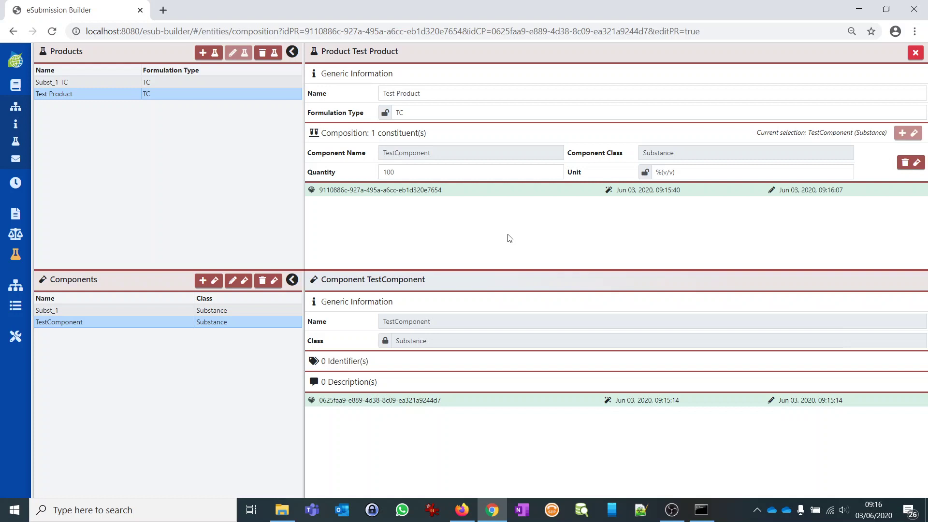
View the details of the legal entities ECPA and ECPA eSEG
{"action": "left_click", "coordinate": [18, 236]}
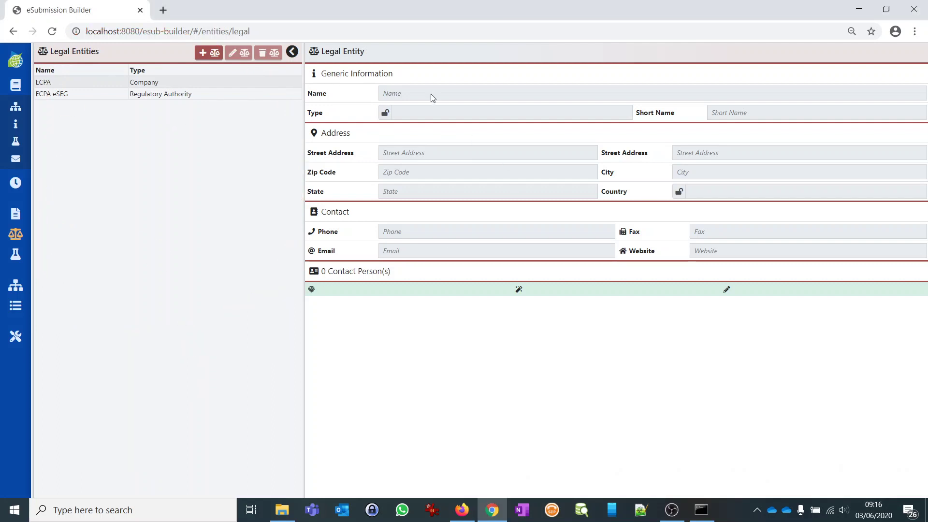
{"action": "left_click", "coordinate": [121, 84]}
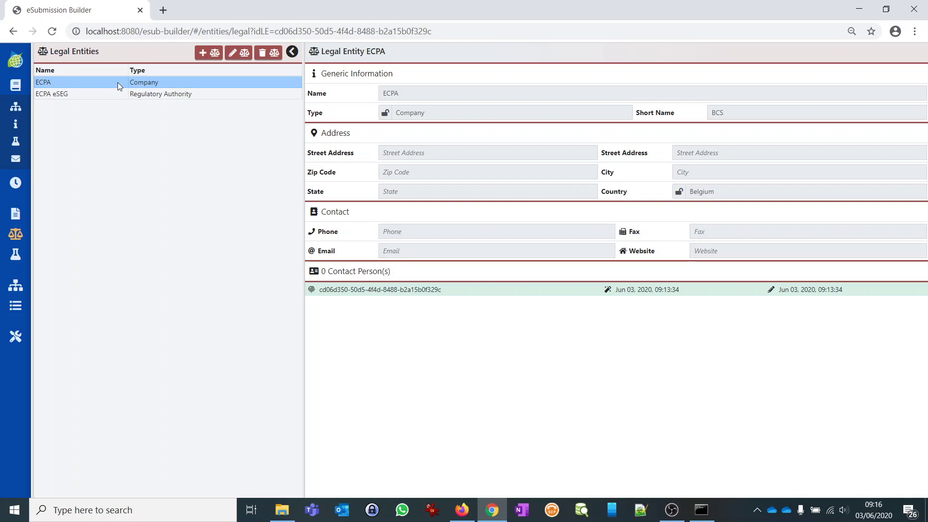
{"action": "left_click", "coordinate": [116, 97]}
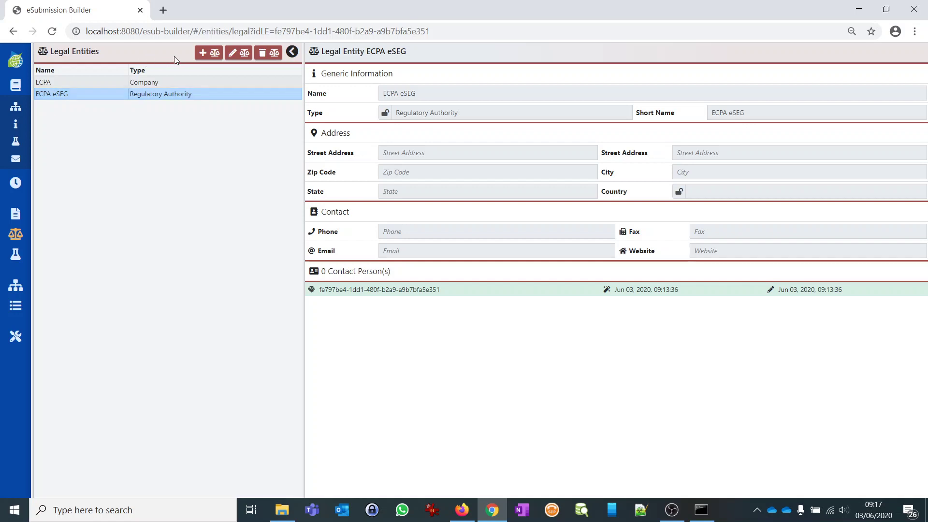
Create and save a legal entity named MyAuthority with type Regulatory Authority, short name TDDD and country Germany
{"action": "left_click", "coordinate": [217, 56]}
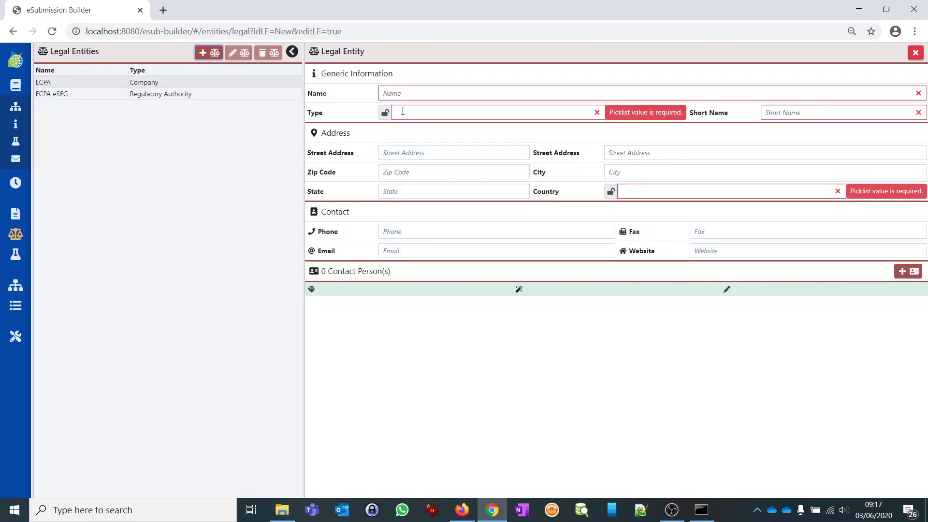
{"action": "left_click", "coordinate": [419, 95]}
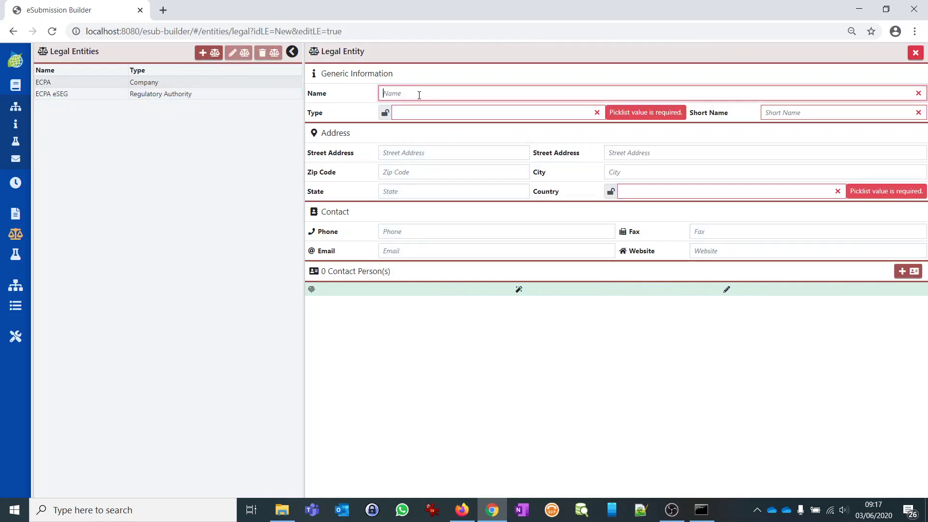
{"action": "type", "text": "MyAu"}
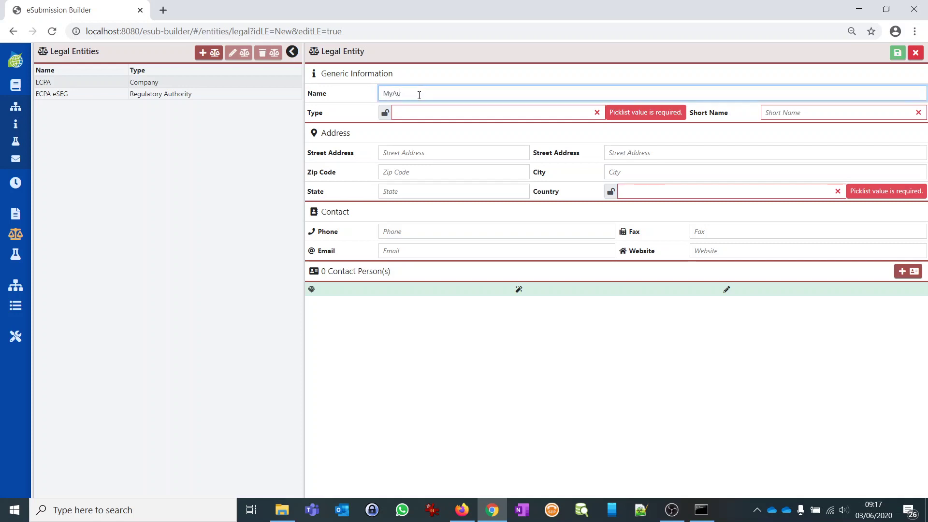
{"action": "type", "text": "thority"}
{"action": "left_click", "coordinate": [432, 113]}
{"action": "left_click", "coordinate": [435, 159]}
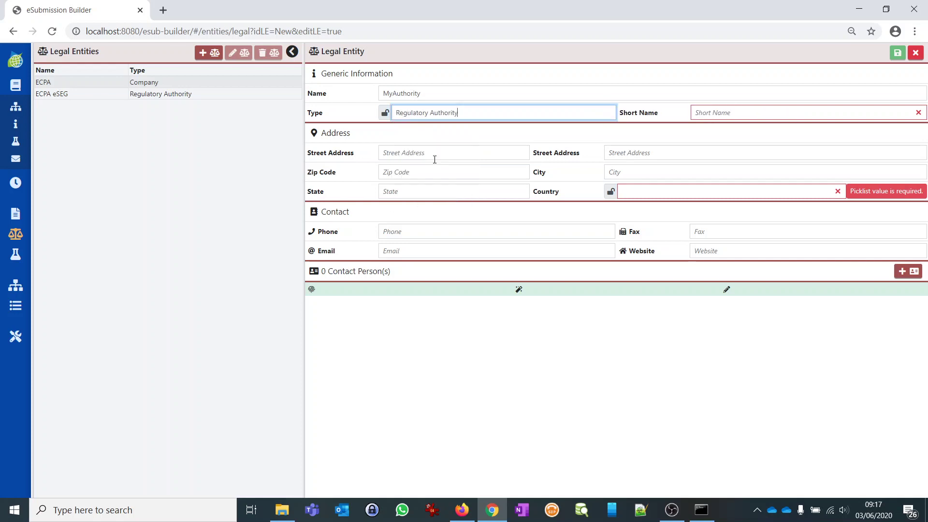
{"action": "left_click", "coordinate": [743, 112]}
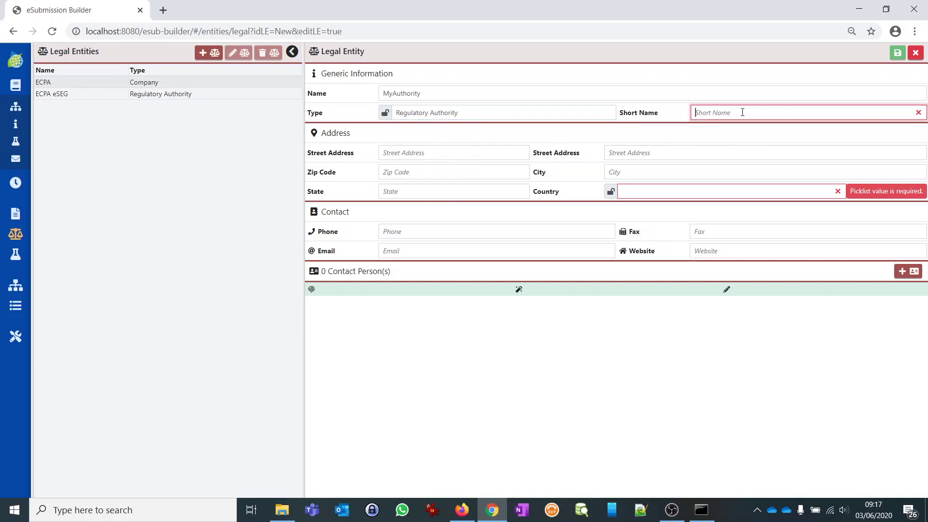
{"action": "type", "text": "TDDD"}
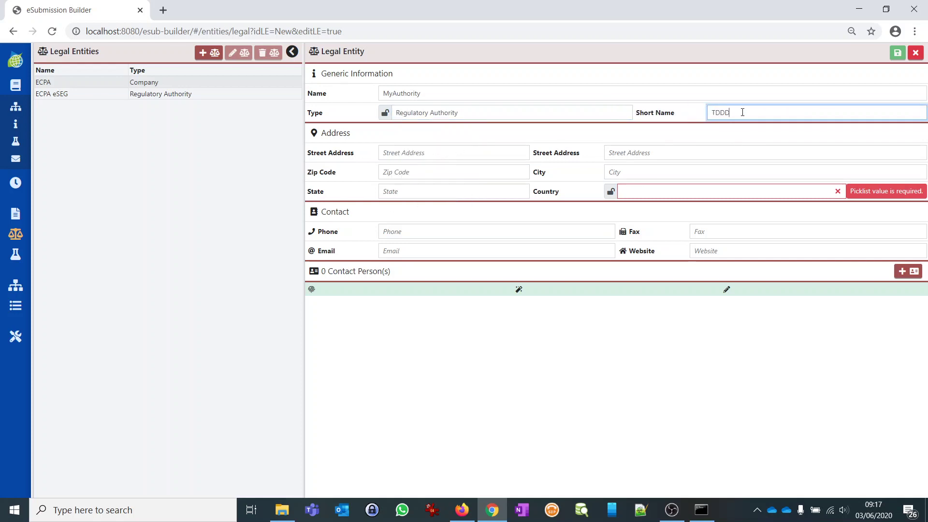
{"action": "left_click", "coordinate": [701, 190]}
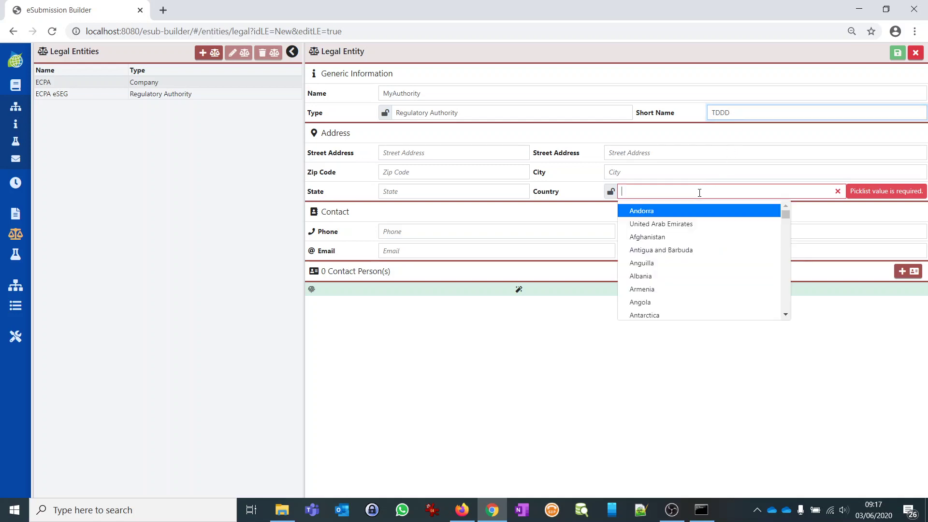
{"action": "type", "text": "Germ"}
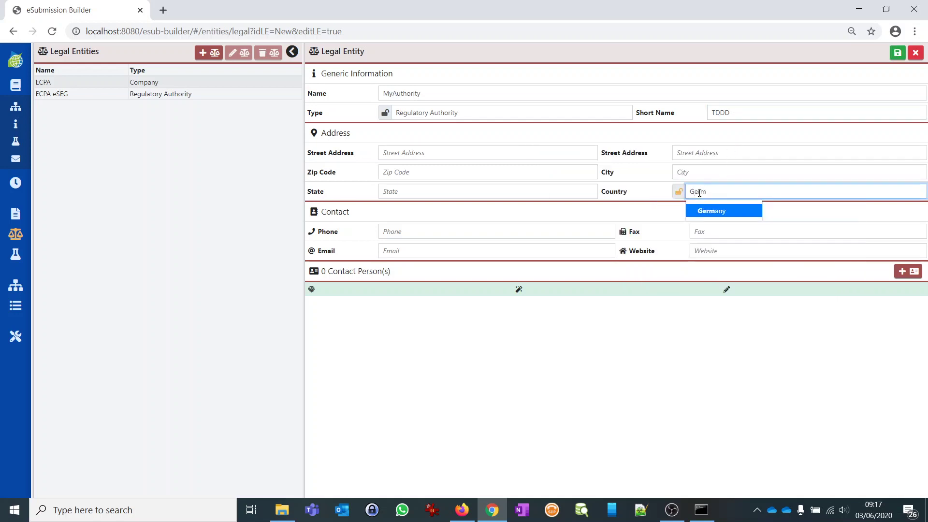
{"action": "left_click", "coordinate": [705, 211]}
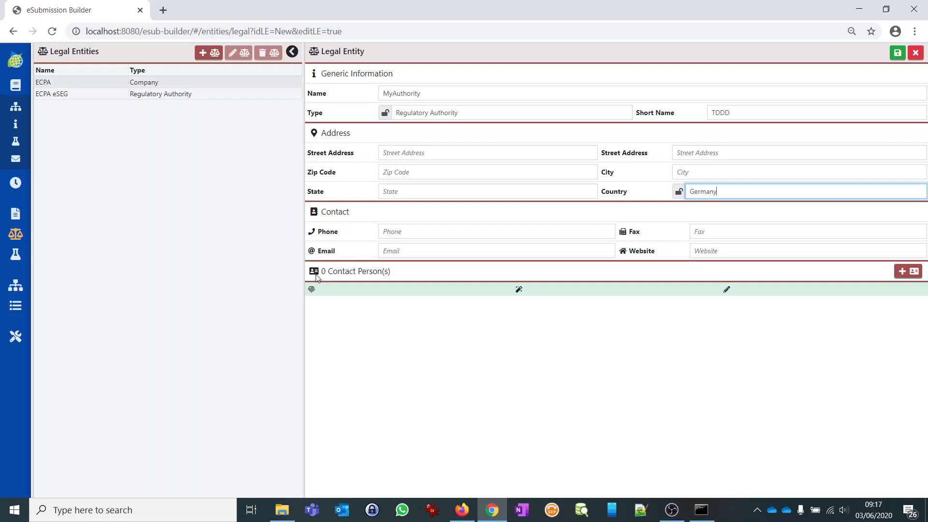
{"action": "left_click", "coordinate": [898, 53]}
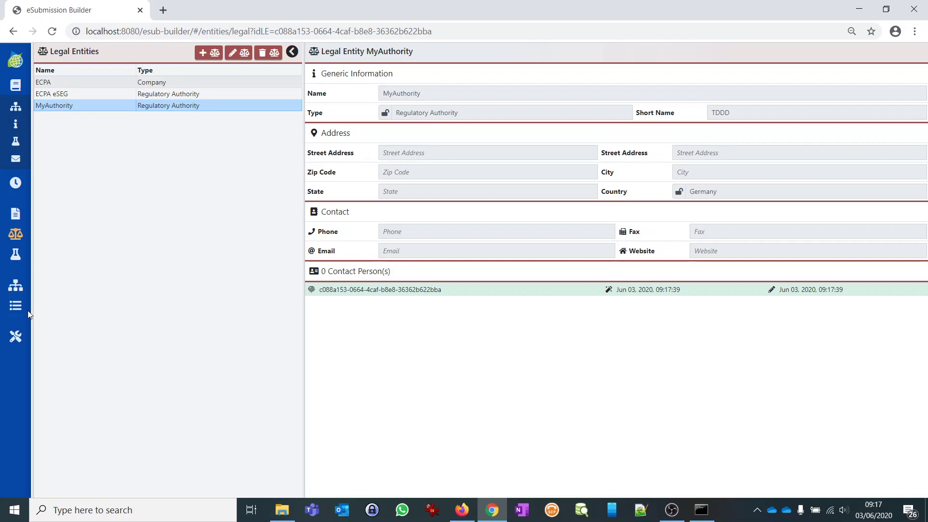
Open document M-042379-01-1 in the documents area and view its versions, details and main file preview
{"action": "left_click", "coordinate": [15, 217]}
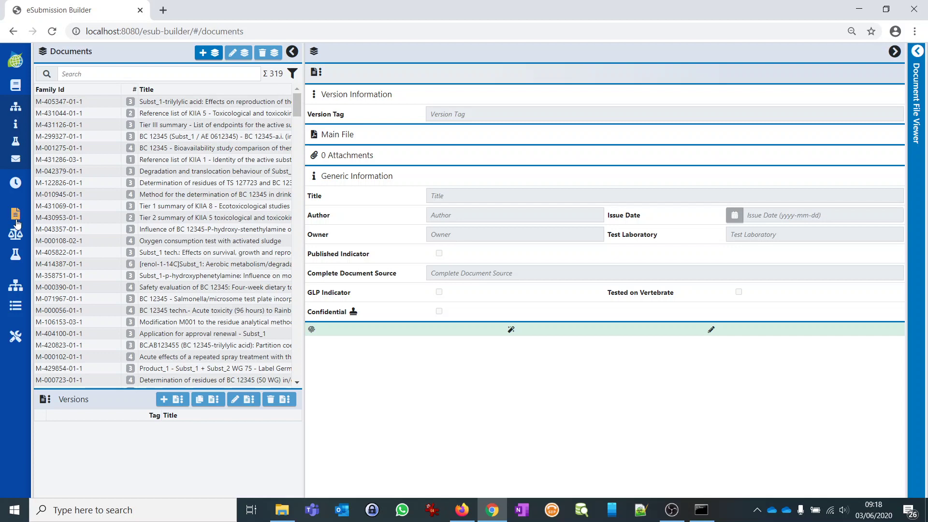
{"action": "left_click", "coordinate": [54, 169]}
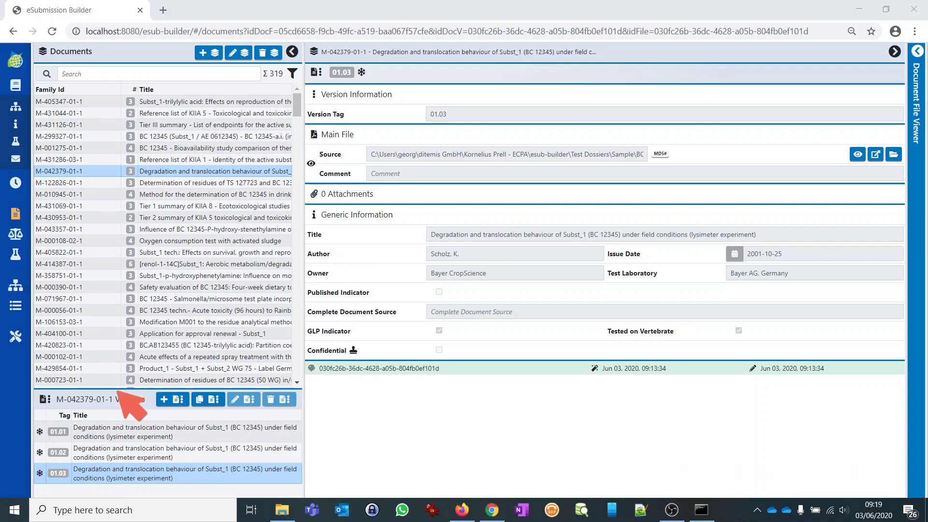
{"action": "mouse_move", "coordinate": [114, 387]}
{"action": "left_mouse_down"}
{"action": "mouse_move", "coordinate": [24, 399]}
{"action": "mouse_move", "coordinate": [76, 507]}
{"action": "mouse_move", "coordinate": [358, 466]}
{"action": "mouse_move", "coordinate": [127, 363]}
{"action": "left_mouse_up"}
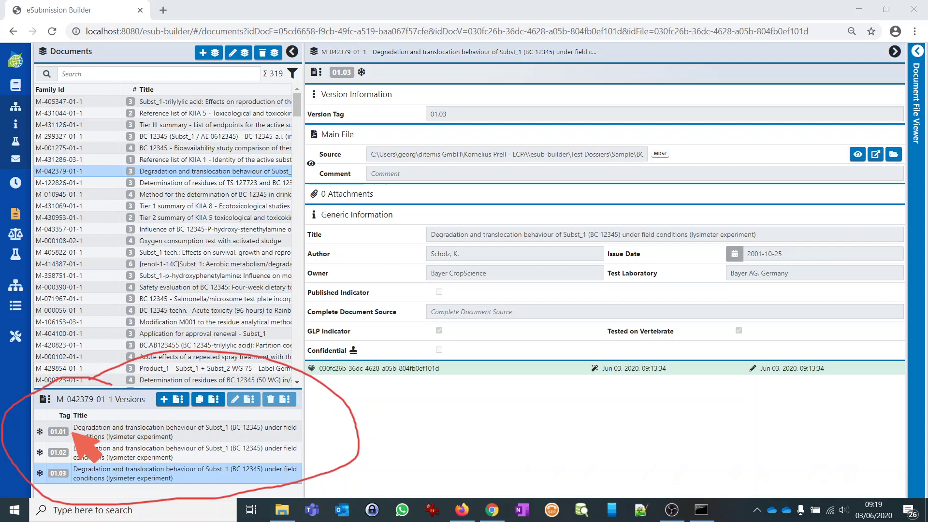
{"action": "key", "text": "Escape"}
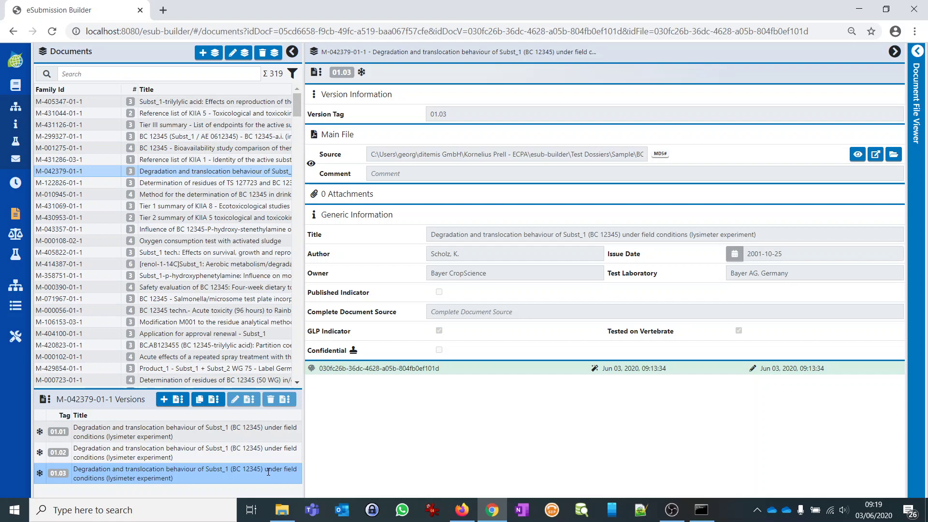
{"action": "left_click", "coordinate": [917, 53]}
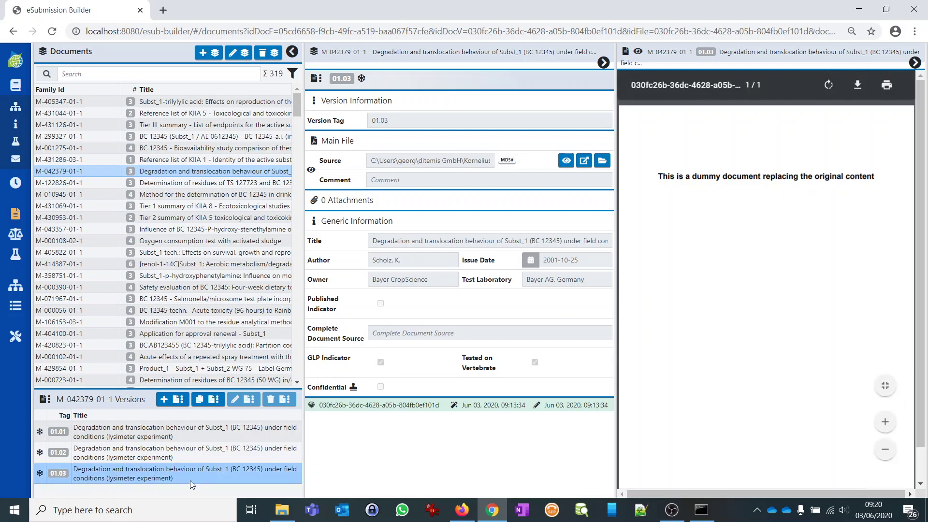
Create and save a new version of document M-042379-01-1 with version tag TestTag_Sanitized and title My Sanitized Version
{"action": "left_click", "coordinate": [168, 401]}
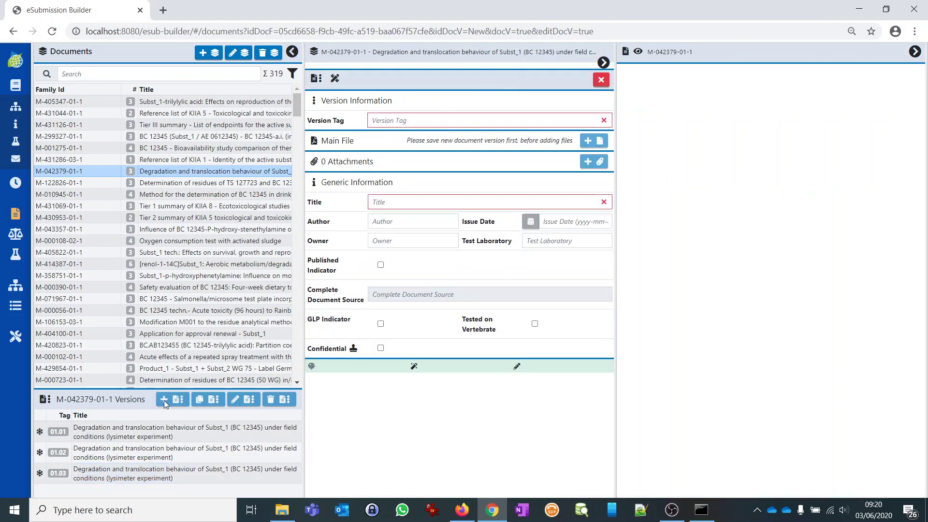
{"action": "left_click", "coordinate": [393, 119]}
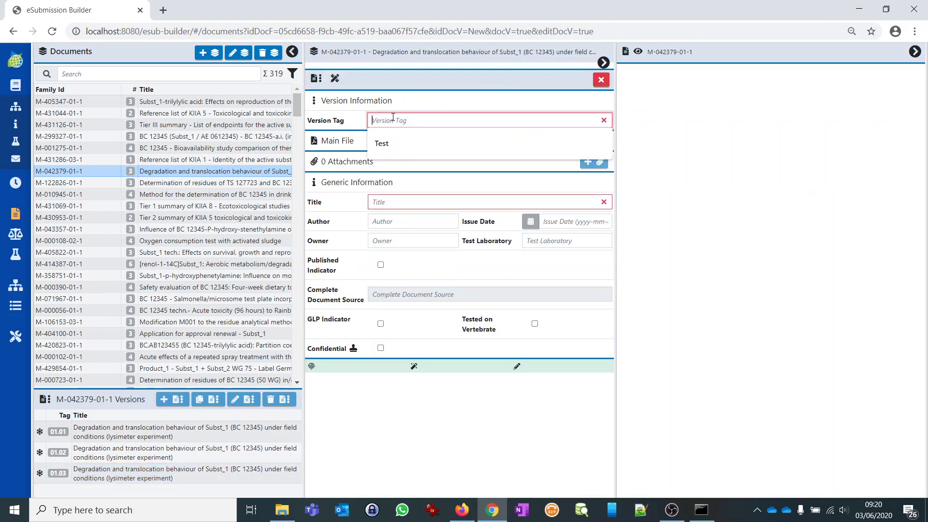
{"action": "type", "text": "TestG"}
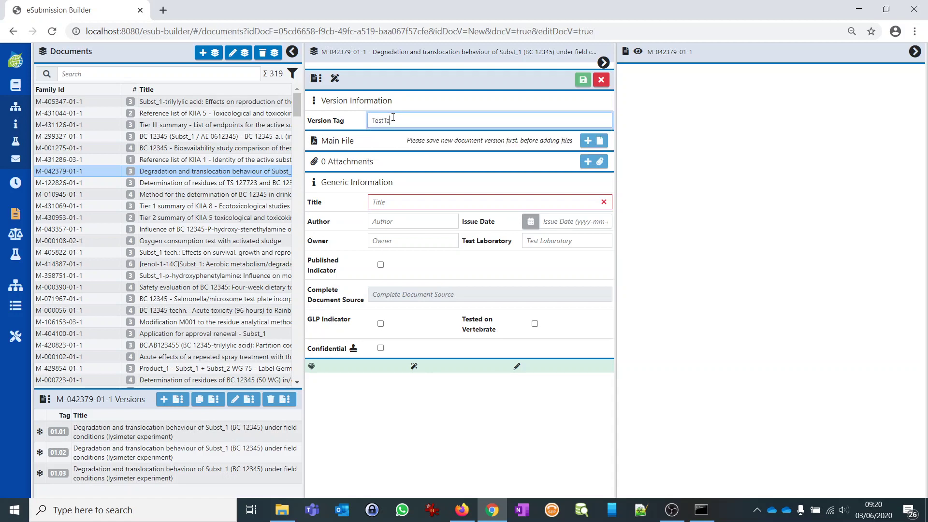
{"action": "type", "text": "g_Sanitieze"}
{"action": "key", "text": "BackSpace"}
{"action": "key", "text": "BackSpace"}
{"action": "type", "text": "zed"}
{"action": "left_click", "coordinate": [404, 206]}
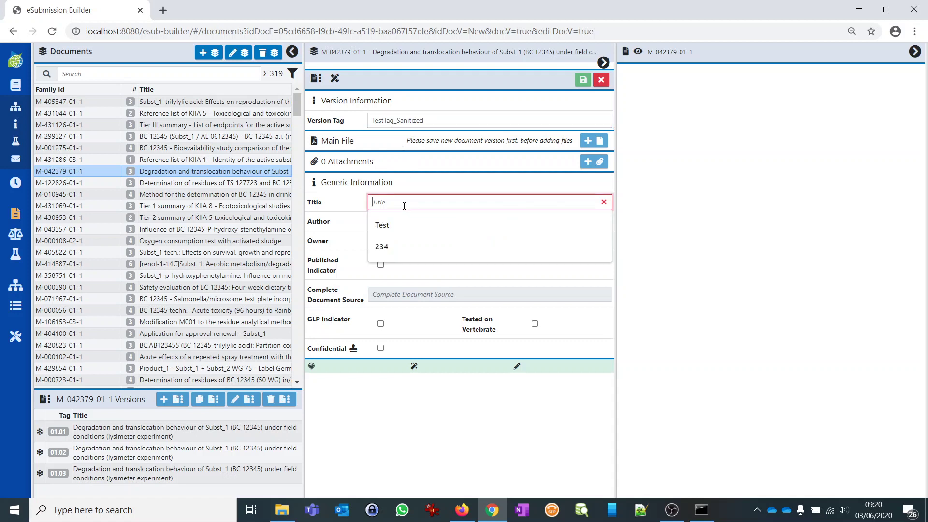
{"action": "type", "text": "My Sanit"}
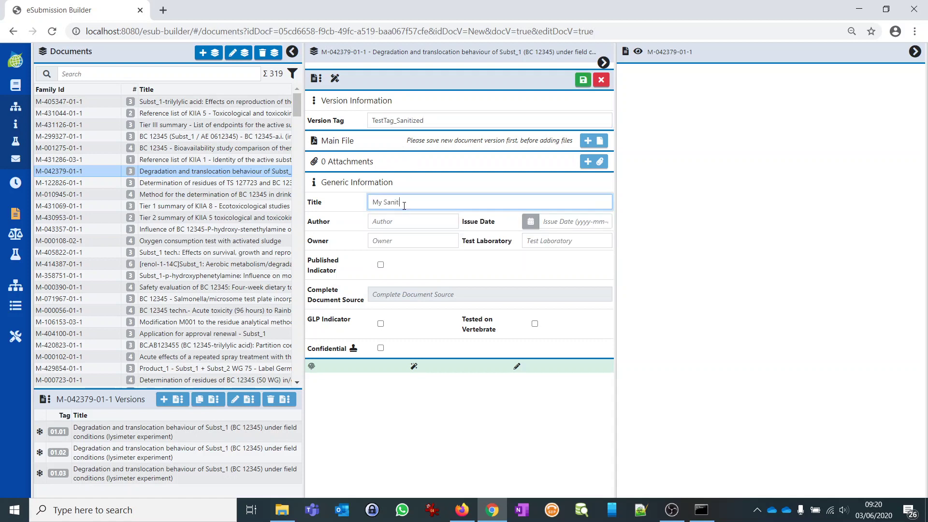
{"action": "type", "text": "ized Version"}
{"action": "left_click", "coordinate": [582, 80]}
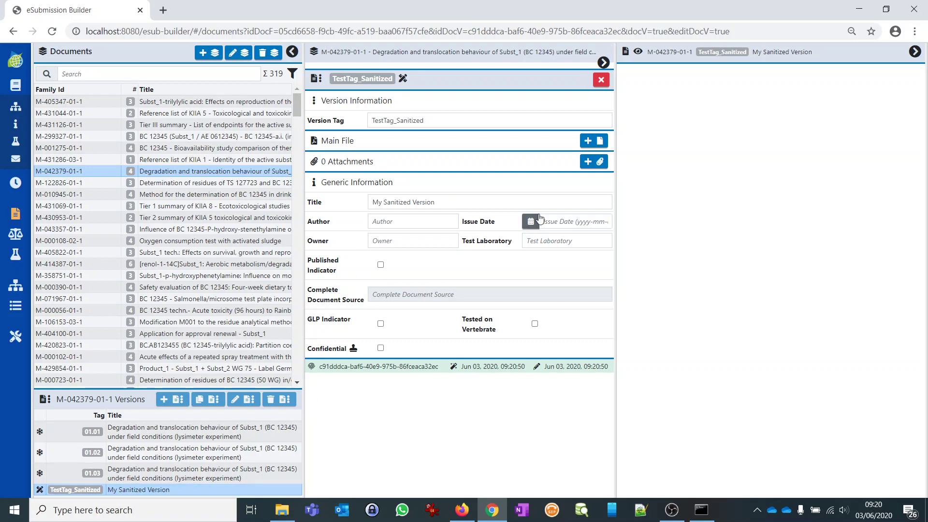
Add D_KIIA_2.5.1.1_02_M-000171_0002870497.PDF from the standard/documents folder as the version's main file
{"action": "left_click", "coordinate": [589, 141]}
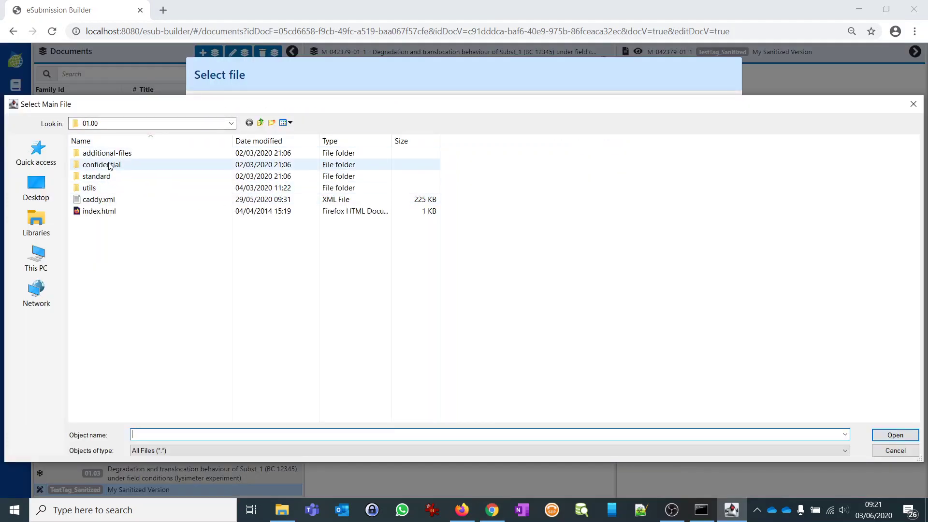
{"action": "double_click", "coordinate": [104, 177]}
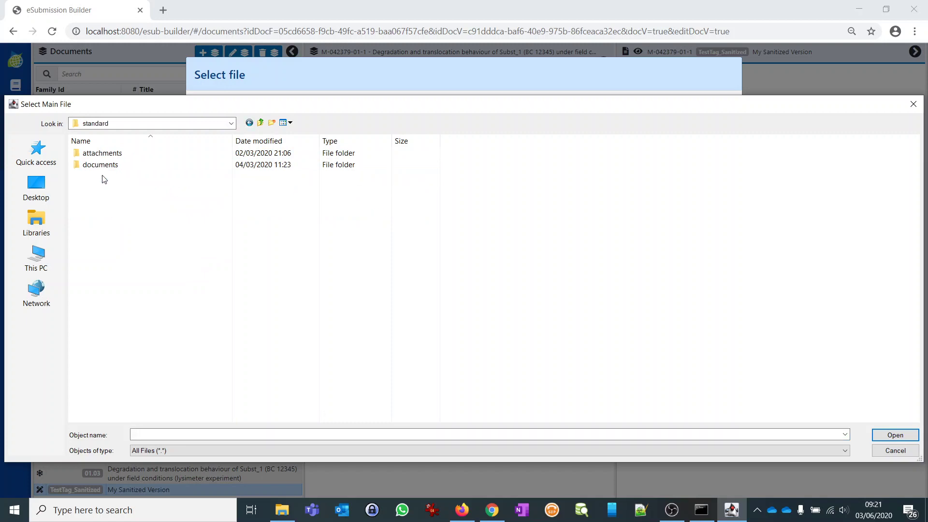
{"action": "double_click", "coordinate": [103, 167]}
{"action": "left_click", "coordinate": [129, 247]}
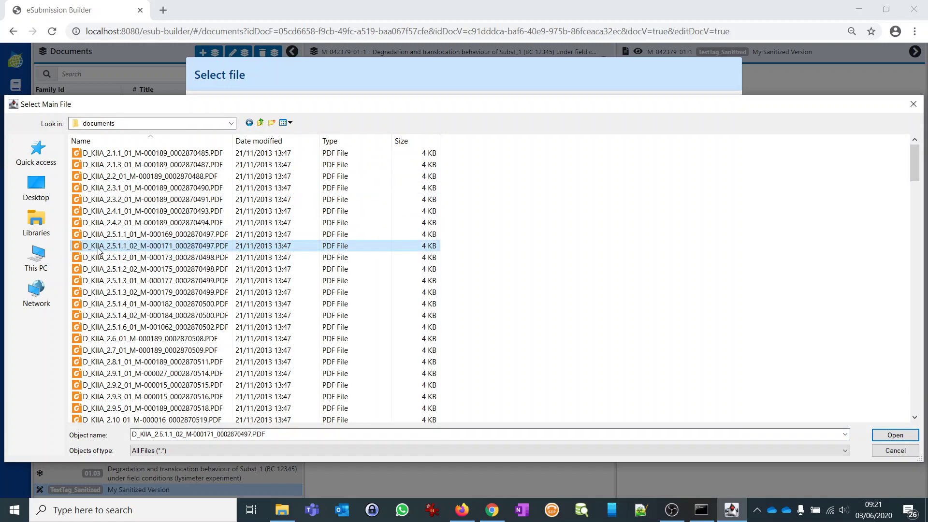
{"action": "left_click", "coordinate": [894, 435]}
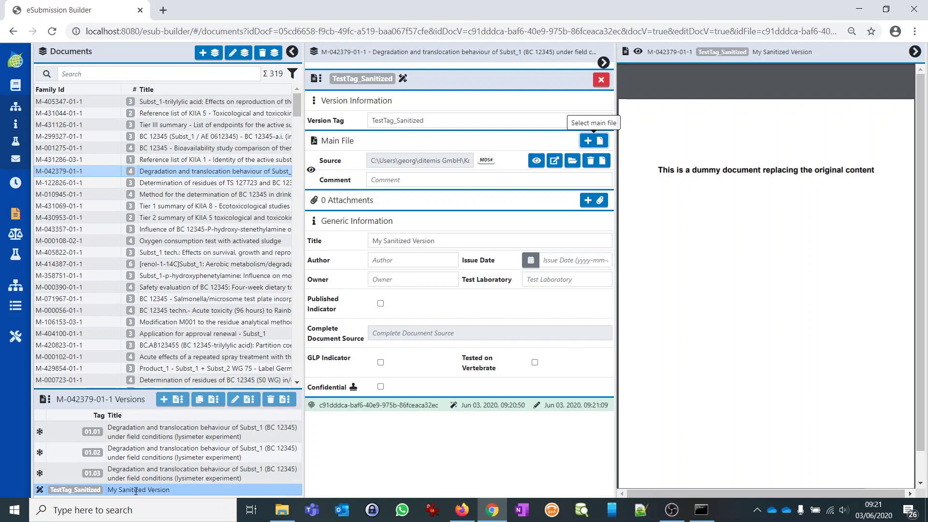
{"action": "left_click", "coordinate": [402, 260]}
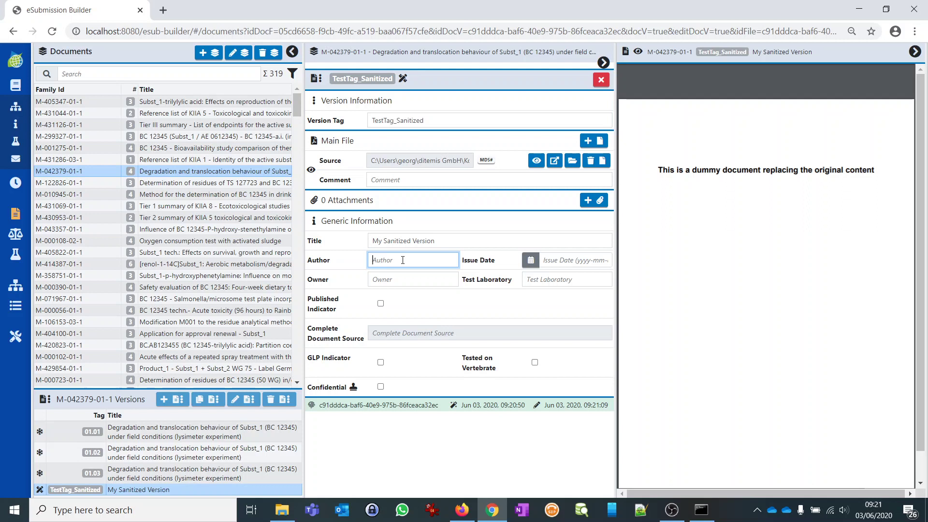
{"action": "left_click", "coordinate": [589, 202]}
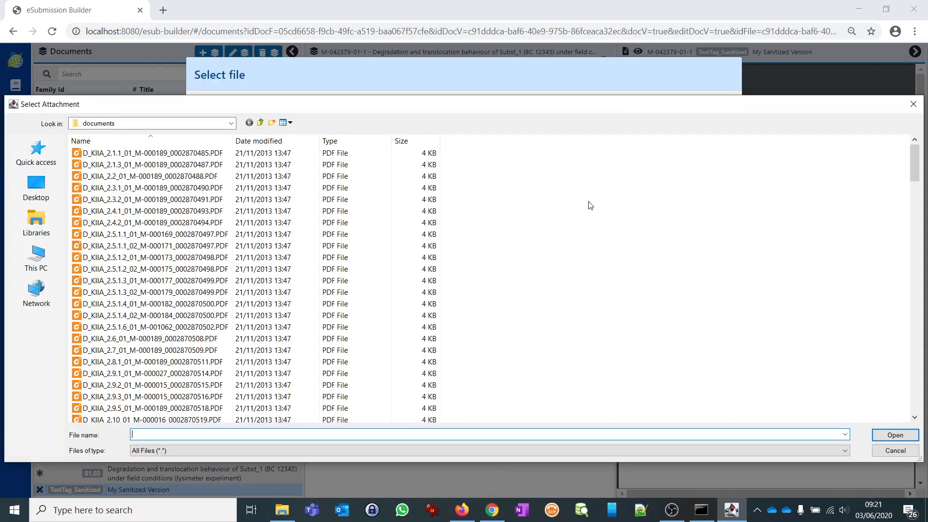
{"action": "left_click", "coordinate": [260, 122]}
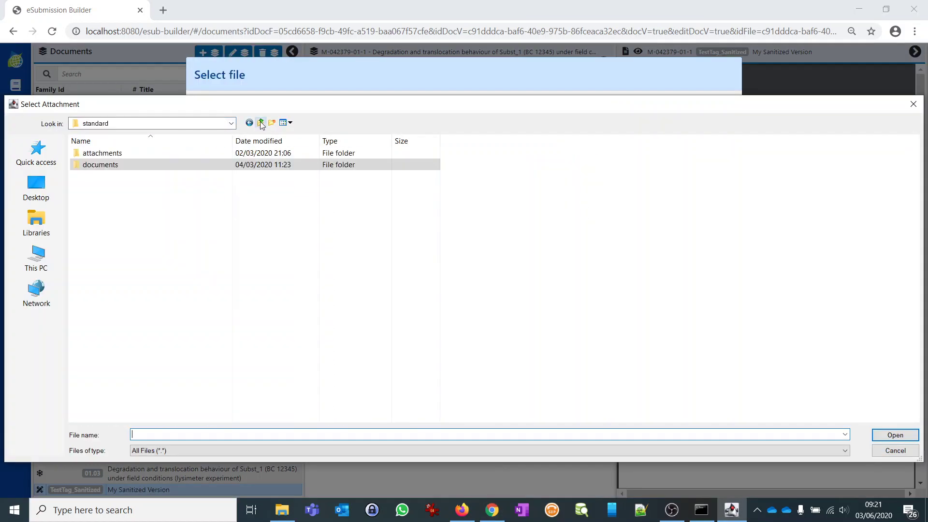
{"action": "double_click", "coordinate": [144, 152]}
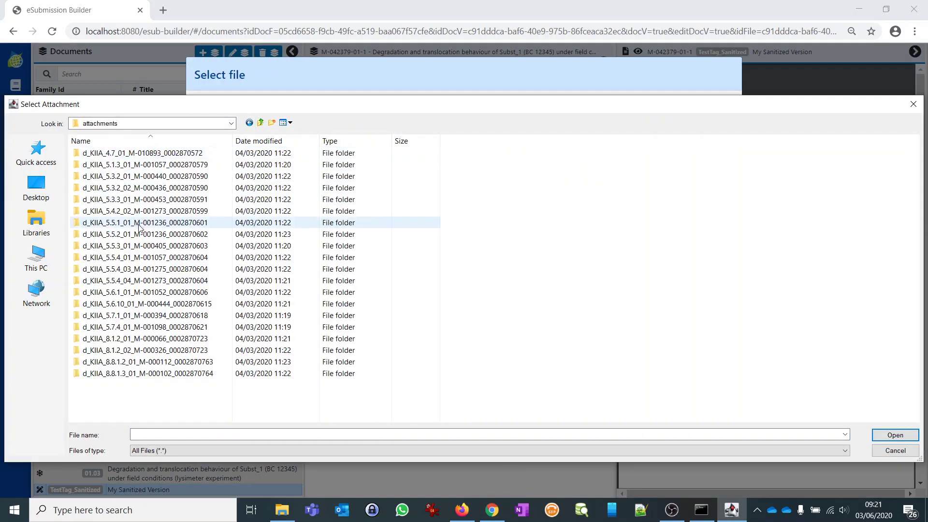
{"action": "double_click", "coordinate": [138, 222]}
{"action": "left_click", "coordinate": [136, 165]}
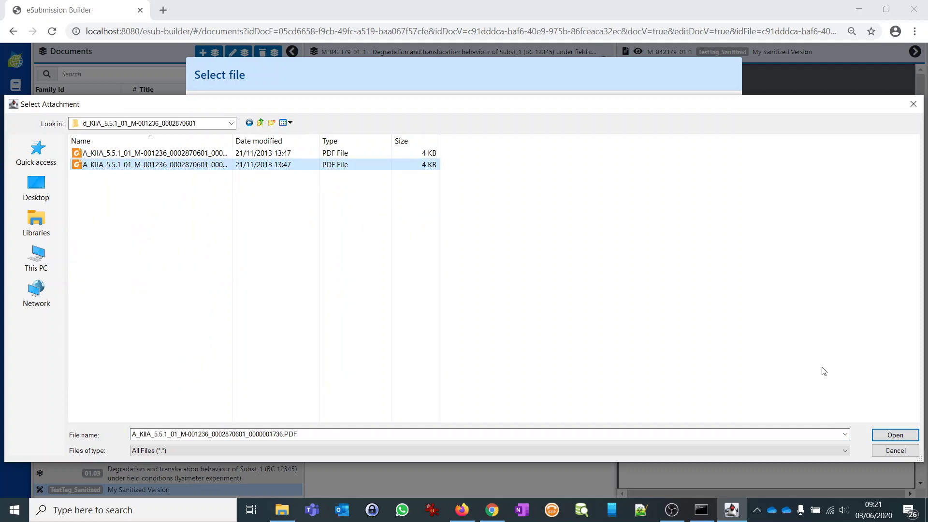
{"action": "left_click", "coordinate": [895, 435]}
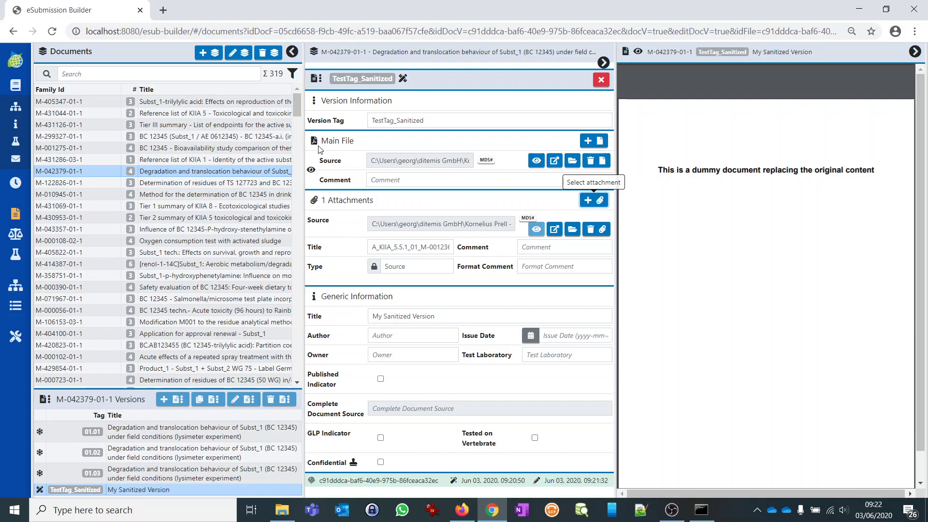
Collapse the documents list to widen the version details and preview, and restore it
{"action": "left_click", "coordinate": [292, 52]}
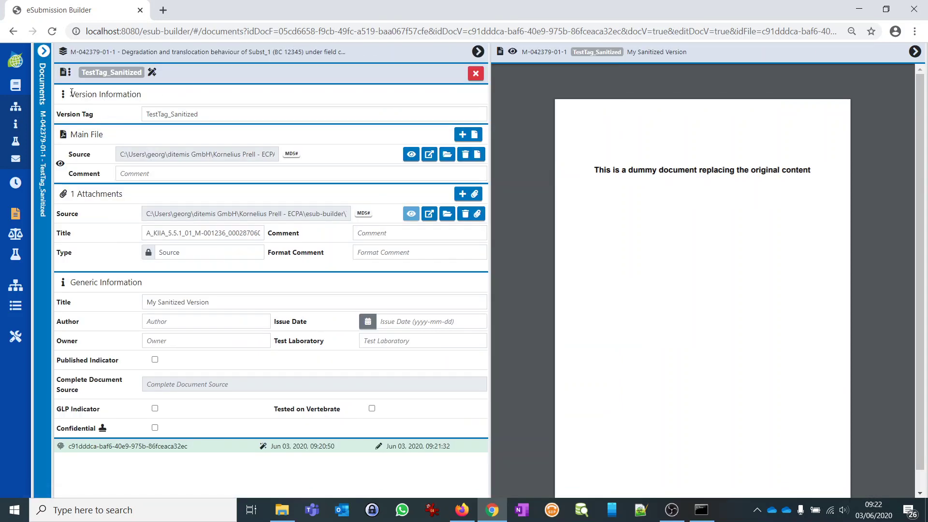
{"action": "left_click", "coordinate": [44, 51]}
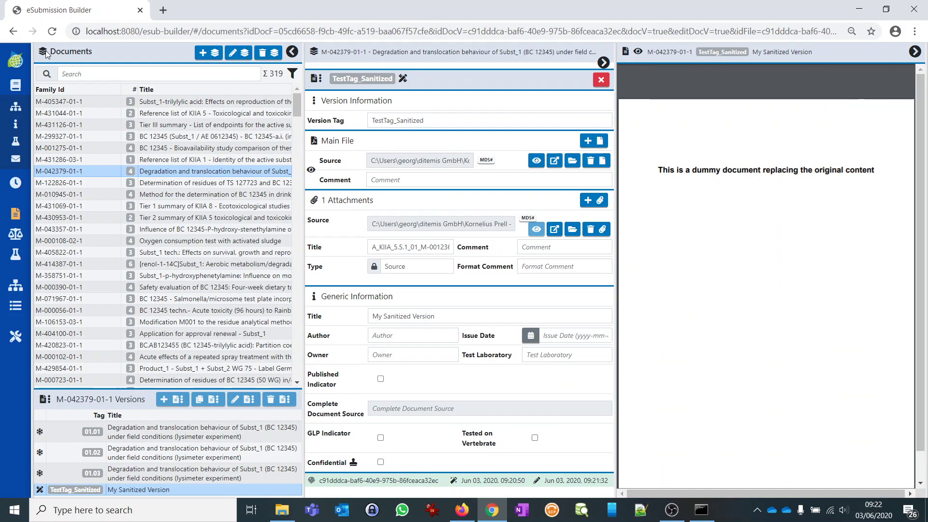
{"action": "left_click", "coordinate": [292, 52]}
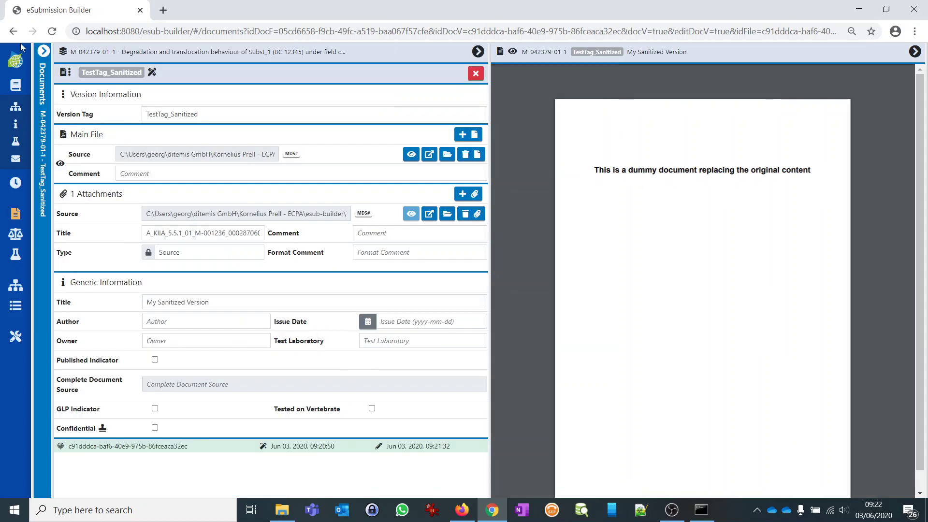
{"action": "left_click", "coordinate": [43, 51]}
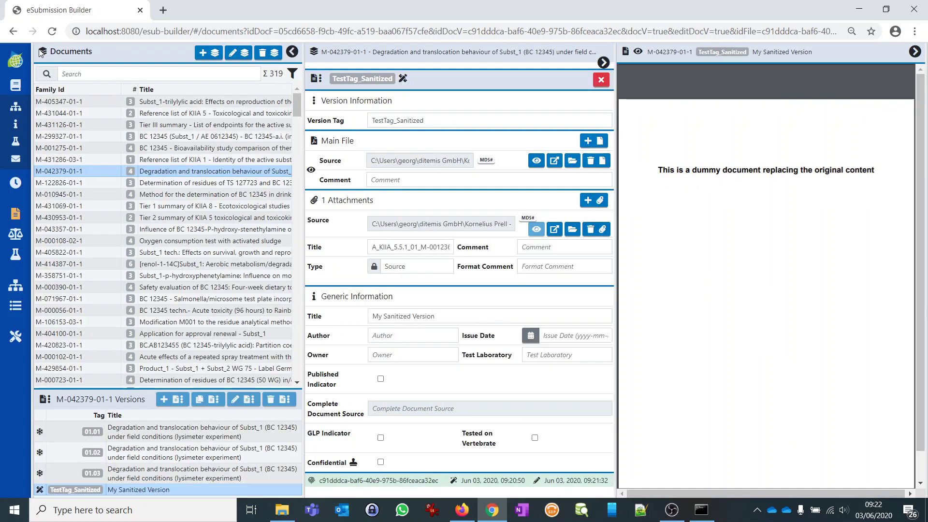
Collapse and restore the document file viewer and the documents list around the TestTag_Sanitized version details
{"action": "left_click", "coordinate": [916, 52]}
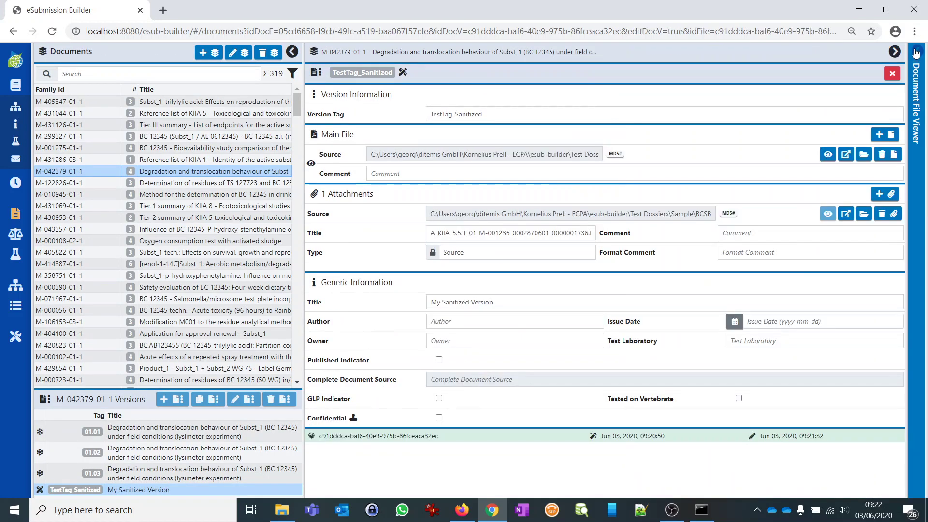
{"action": "left_click", "coordinate": [919, 56]}
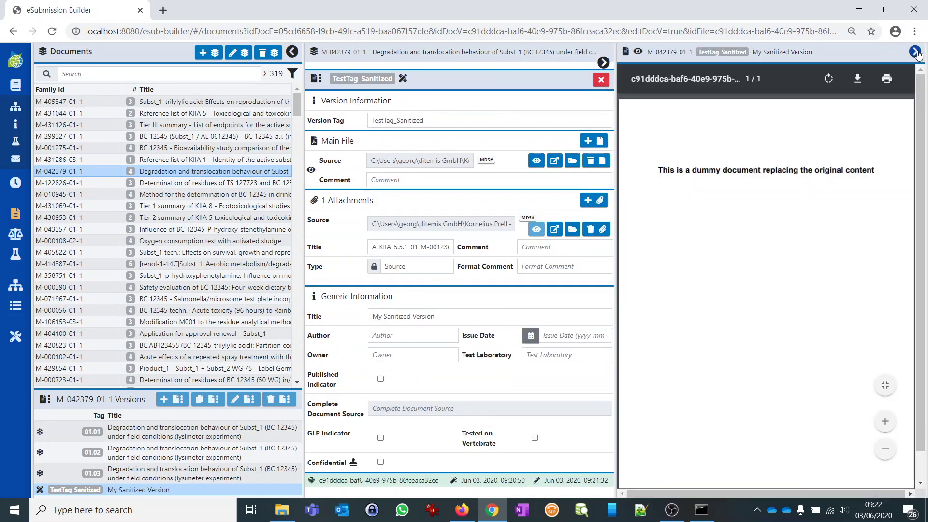
{"action": "left_click", "coordinate": [919, 56]}
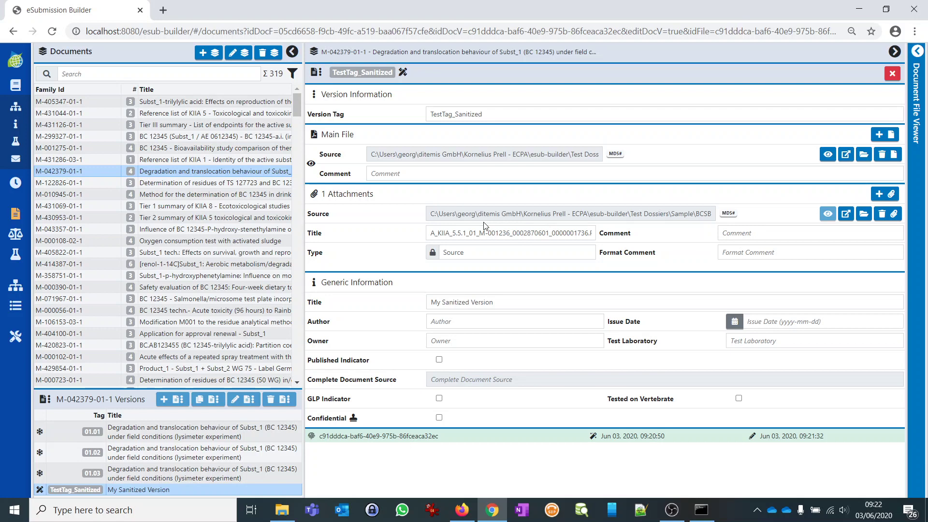
{"action": "left_click", "coordinate": [291, 52]}
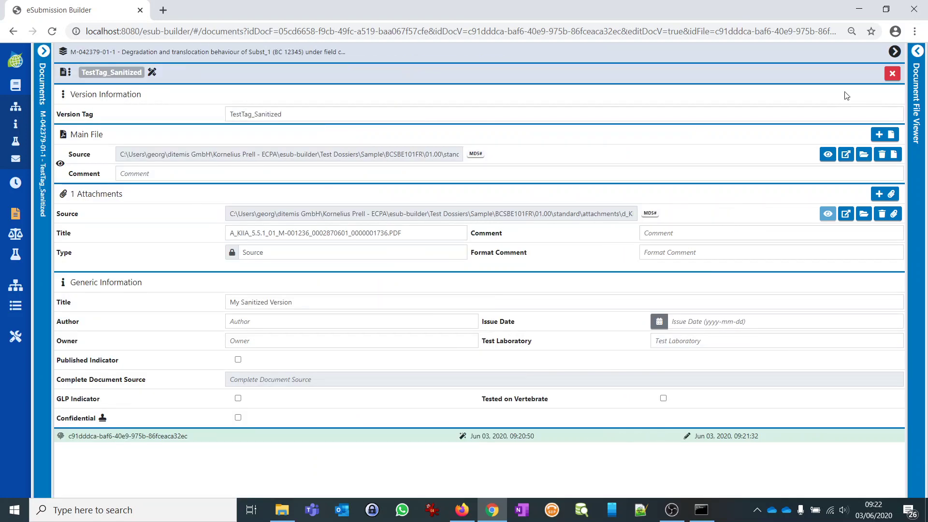
{"action": "left_click", "coordinate": [915, 52]}
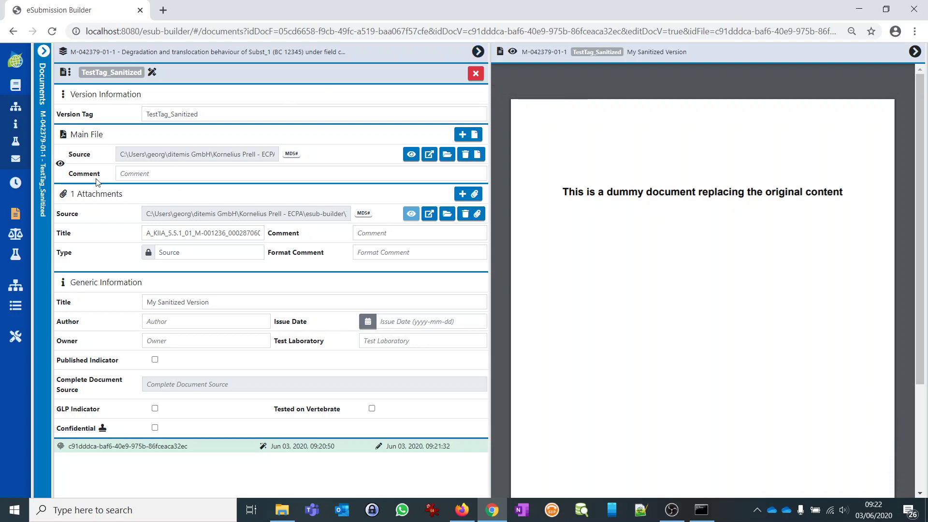
{"action": "left_click", "coordinate": [43, 51]}
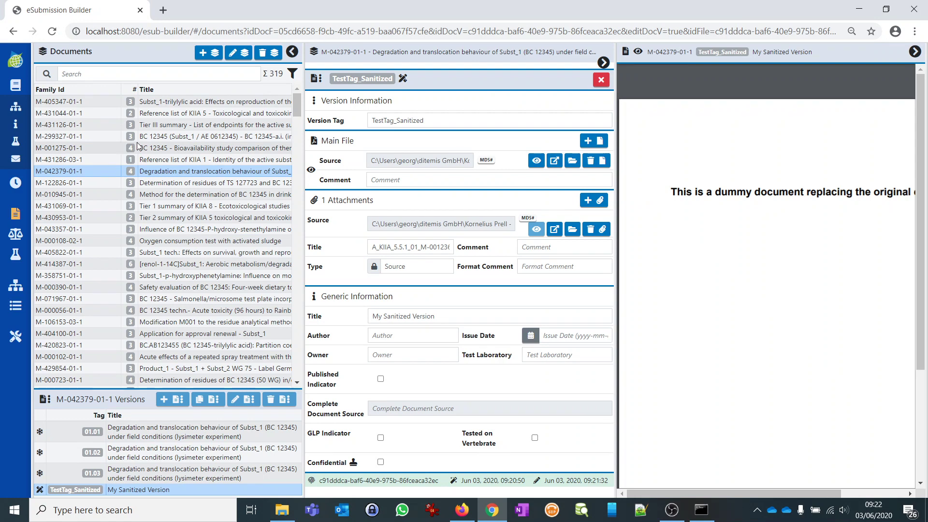
Select document M-405822-01-1, and open the table of contents of dossier BCSBE101FR
{"action": "left_click", "coordinate": [65, 249]}
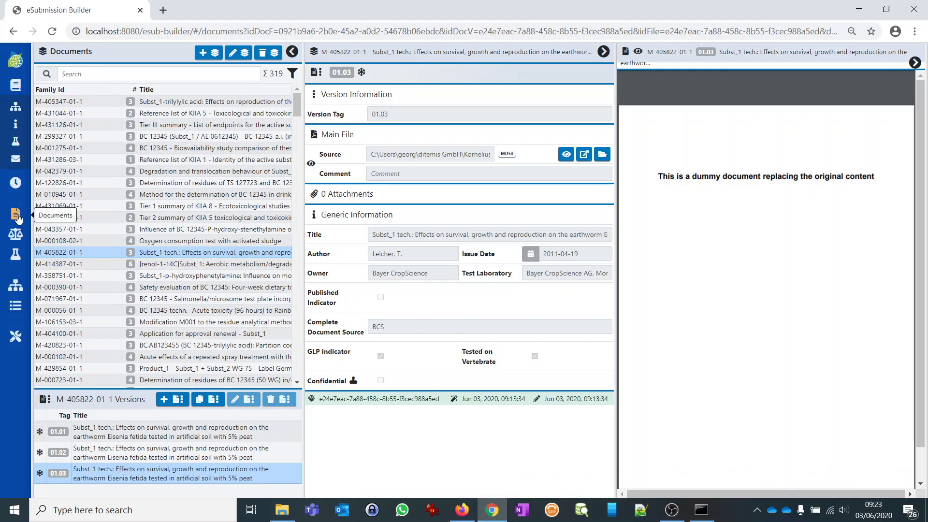
{"action": "left_click", "coordinate": [16, 86]}
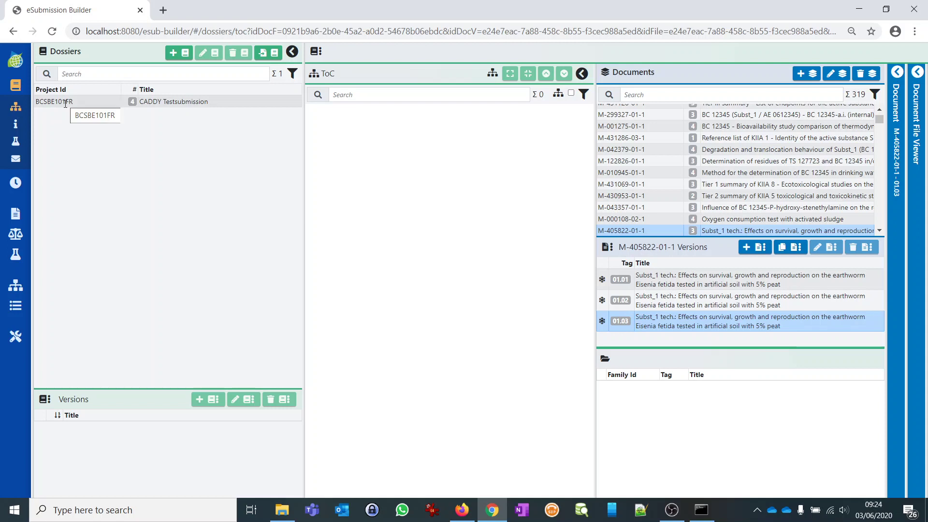
{"action": "left_click", "coordinate": [66, 101]}
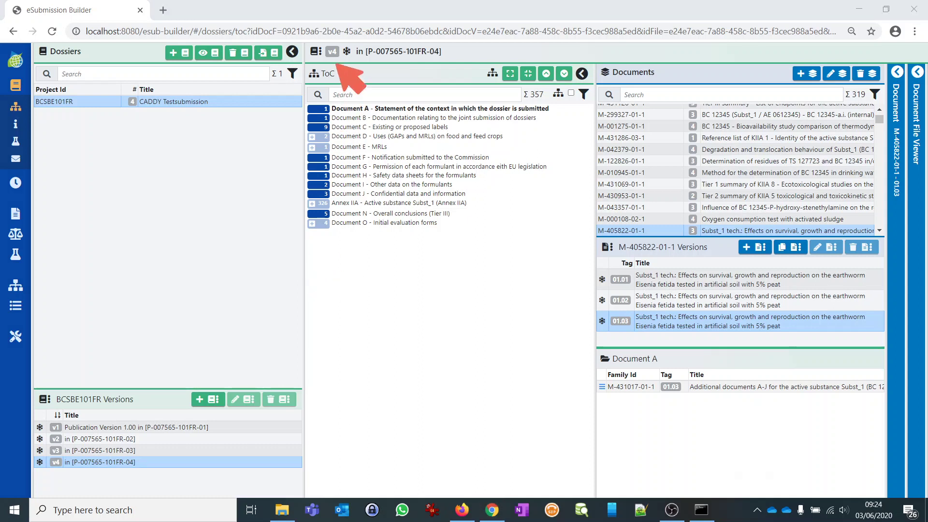
{"action": "mouse_move", "coordinate": [316, 55]}
{"action": "left_mouse_down"}
{"action": "mouse_move", "coordinate": [280, 210]}
{"action": "mouse_move", "coordinate": [435, 317]}
{"action": "mouse_move", "coordinate": [656, 152]}
{"action": "mouse_move", "coordinate": [417, 22]}
{"action": "mouse_move", "coordinate": [340, 44]}
{"action": "left_mouse_up"}
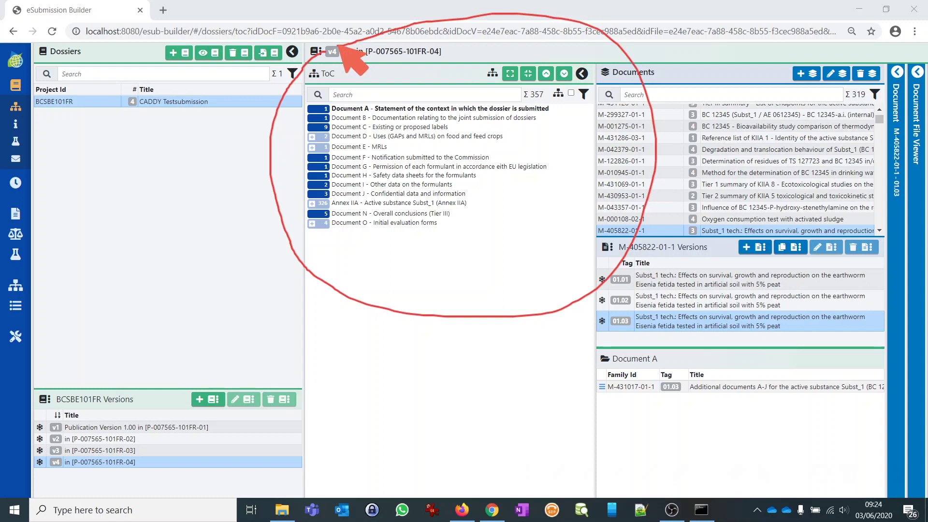
{"action": "left_click", "coordinate": [508, 74]}
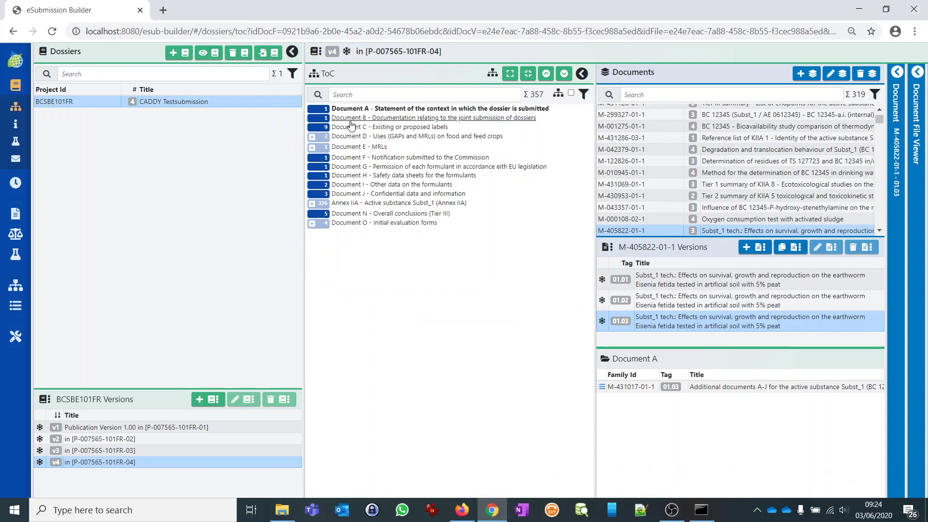
Expand the dossier's entire table of contents and display the documents assigned to node KIIA 1.11.2
{"action": "left_click", "coordinate": [508, 76]}
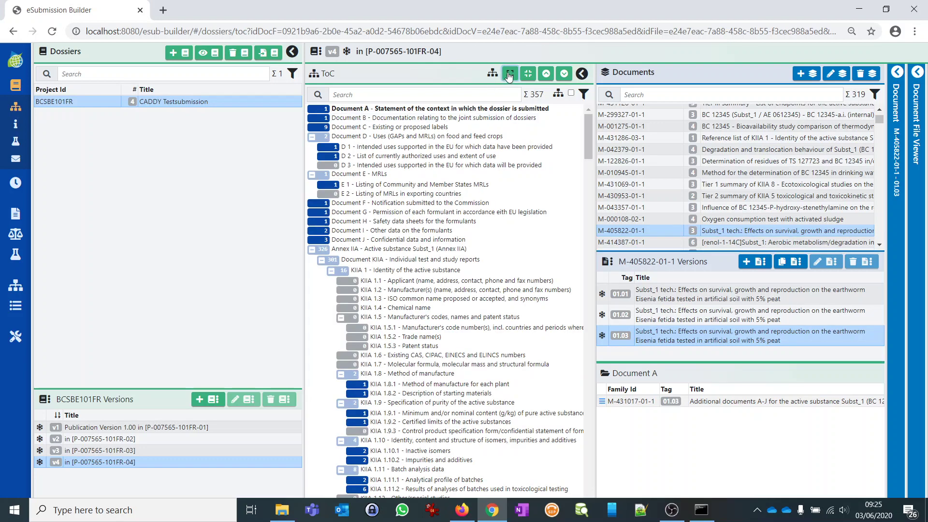
{"action": "scroll", "coordinate": [511, 200], "scroll_direction": "down", "scroll_amount": 3}
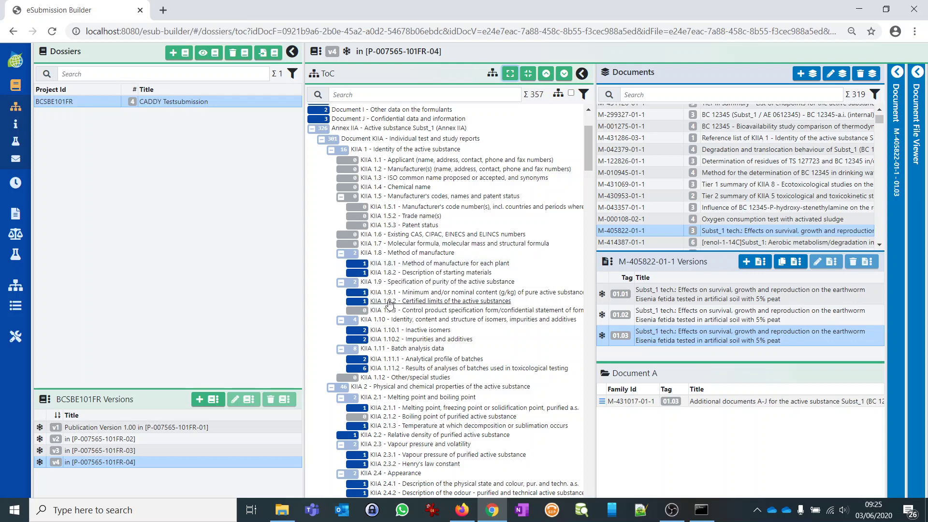
{"action": "scroll", "coordinate": [395, 325], "scroll_direction": "down", "scroll_amount": 1}
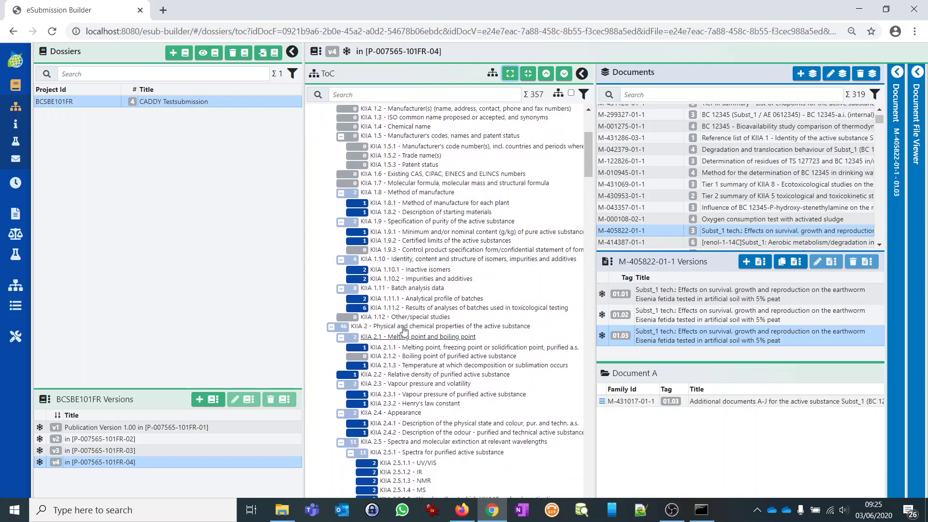
{"action": "left_click", "coordinate": [396, 310]}
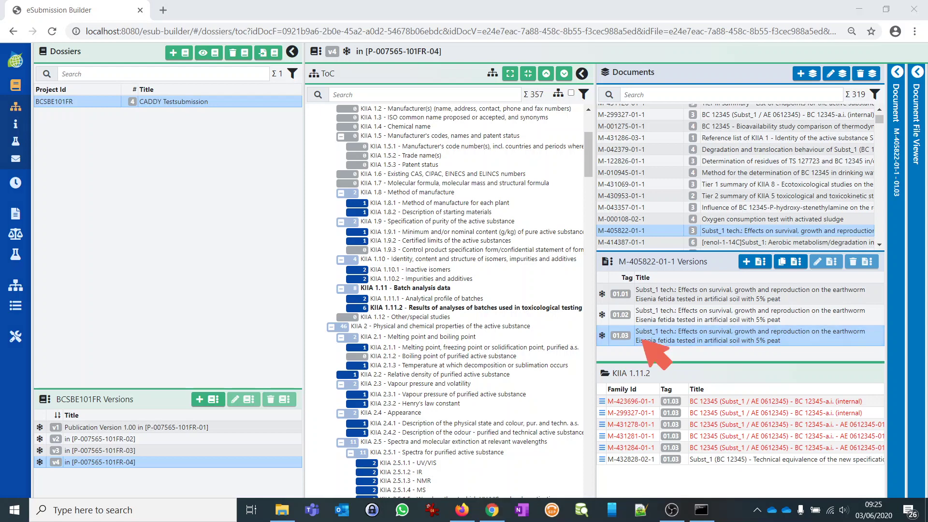
{"action": "mouse_move", "coordinate": [643, 349]}
{"action": "left_mouse_down"}
{"action": "mouse_move", "coordinate": [588, 416]}
{"action": "mouse_move", "coordinate": [721, 508]}
{"action": "mouse_move", "coordinate": [908, 464]}
{"action": "mouse_move", "coordinate": [696, 338]}
{"action": "mouse_move", "coordinate": [572, 396]}
{"action": "left_mouse_up"}
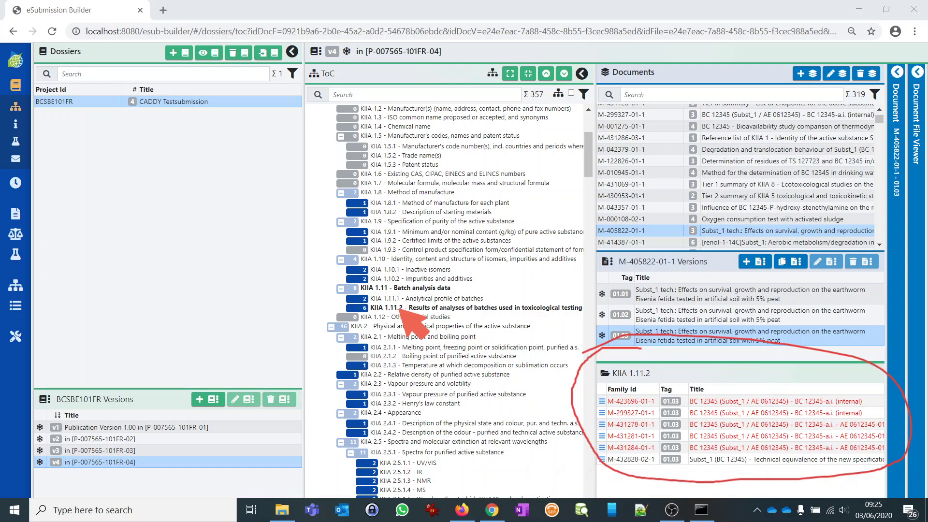
{"action": "key", "text": "Escape"}
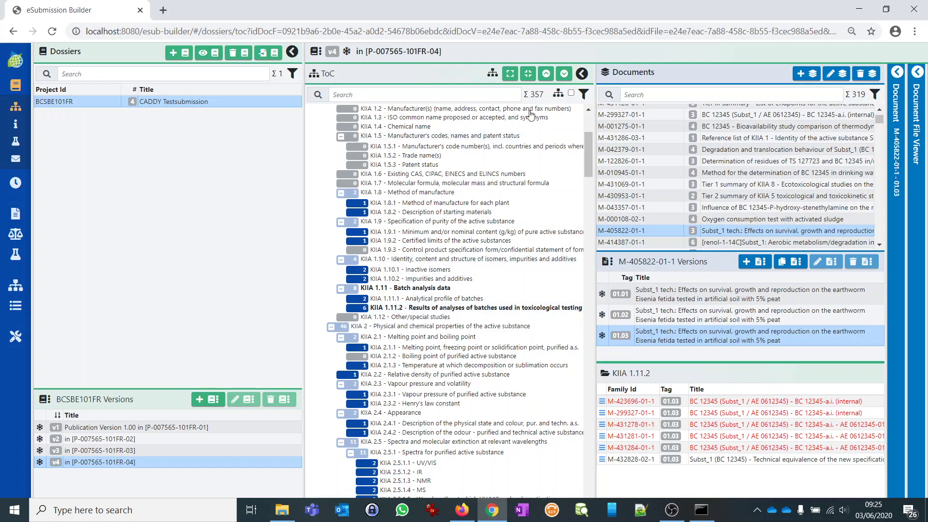
Step forward through the table-of-contents nodes that contain documents up to KIIA 2.3.1, and go back to KIIA 2.2
{"action": "left_click", "coordinate": [564, 73]}
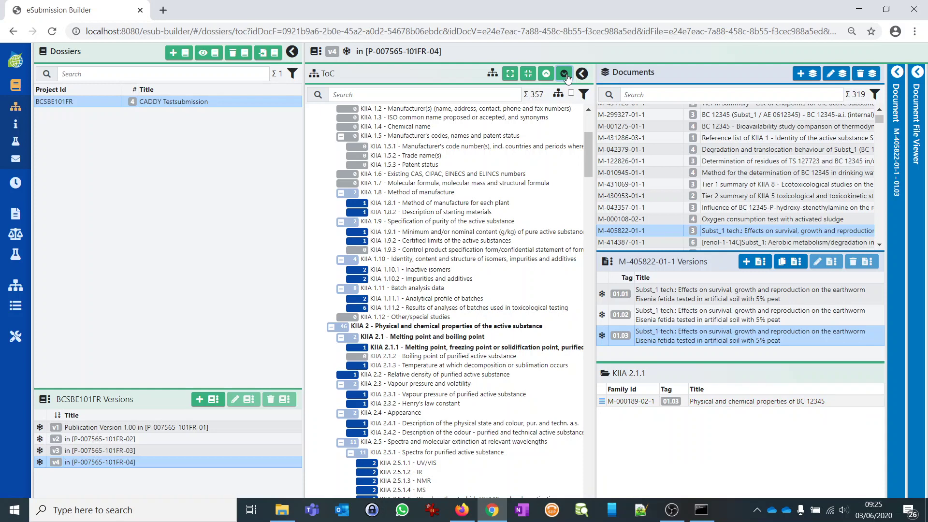
{"action": "left_click", "coordinate": [564, 73]}
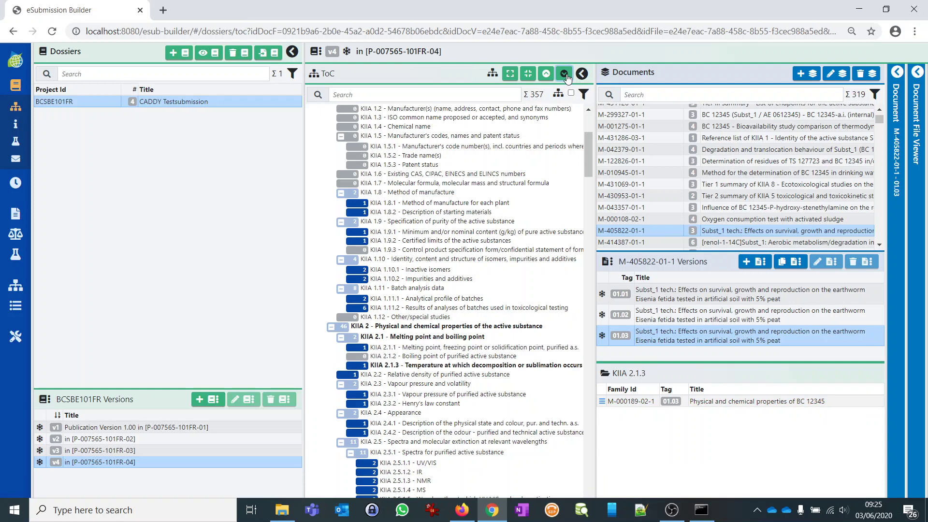
{"action": "left_click", "coordinate": [564, 73]}
{"action": "left_click", "coordinate": [565, 74]}
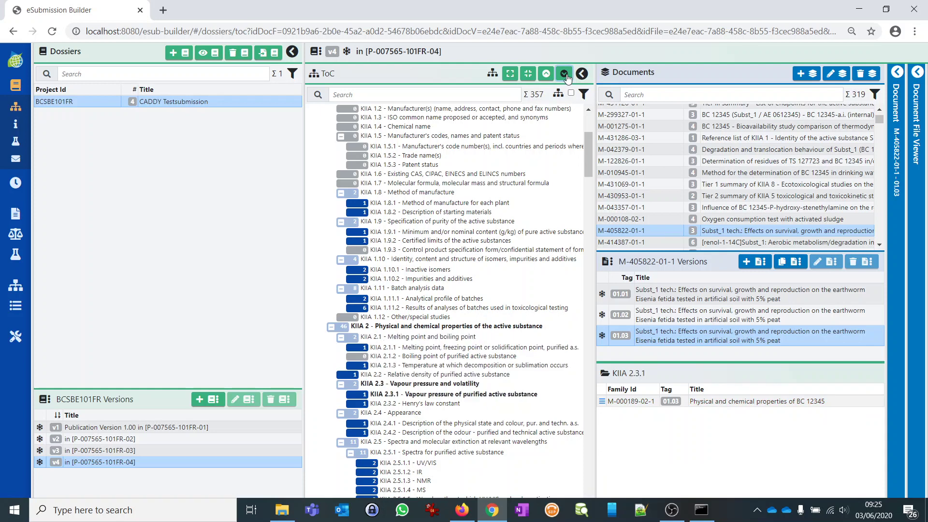
{"action": "left_click", "coordinate": [547, 74]}
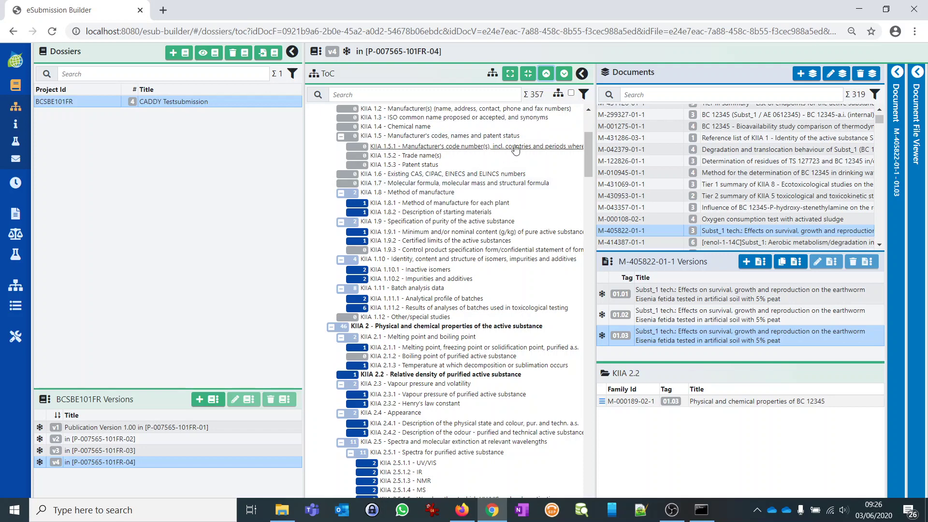
Filter the table of contents to nodes that contain documents, look through them, and clear the filter
{"action": "left_click", "coordinate": [571, 94]}
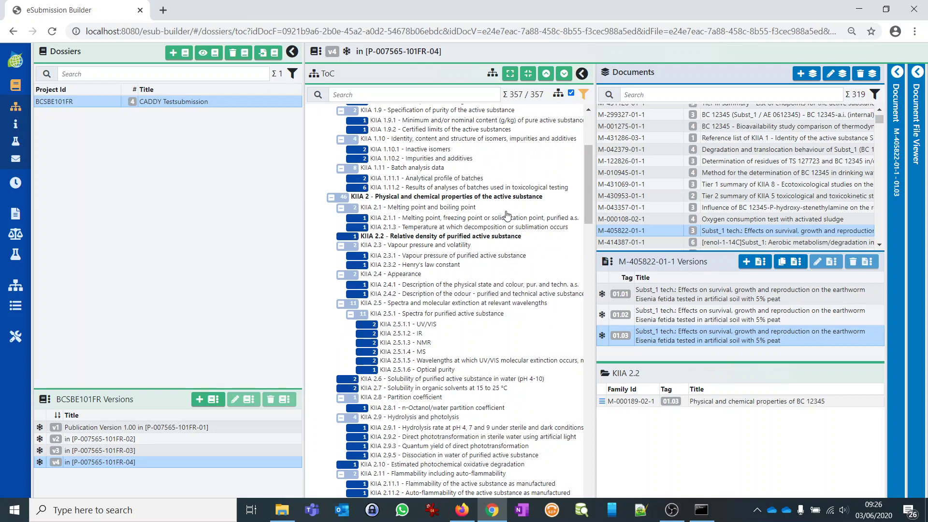
{"action": "scroll", "coordinate": [498, 214], "scroll_direction": "down", "scroll_amount": 5}
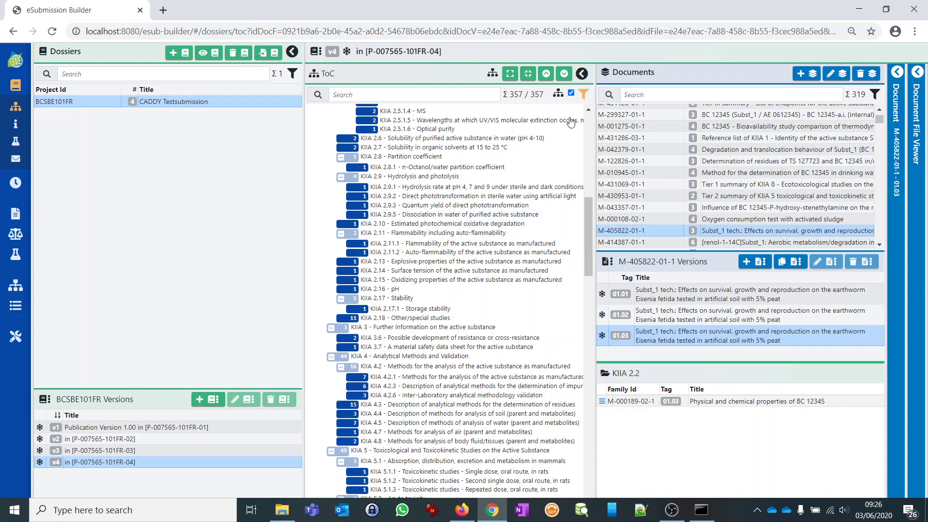
{"action": "left_click", "coordinate": [583, 96]}
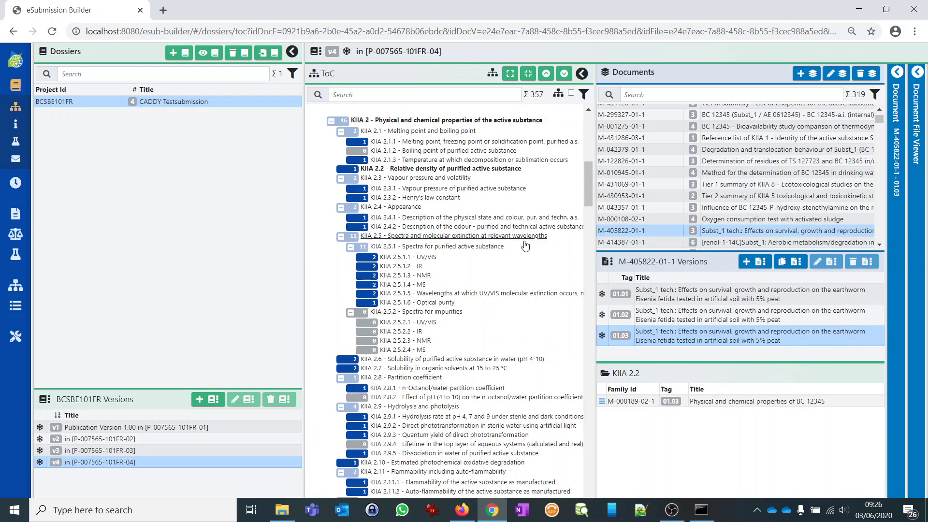
Display the documents assigned to KIIA 2.5.1.5, and those assigned to KIIA 2.5.1.3 - NMR
{"action": "left_click", "coordinate": [408, 293]}
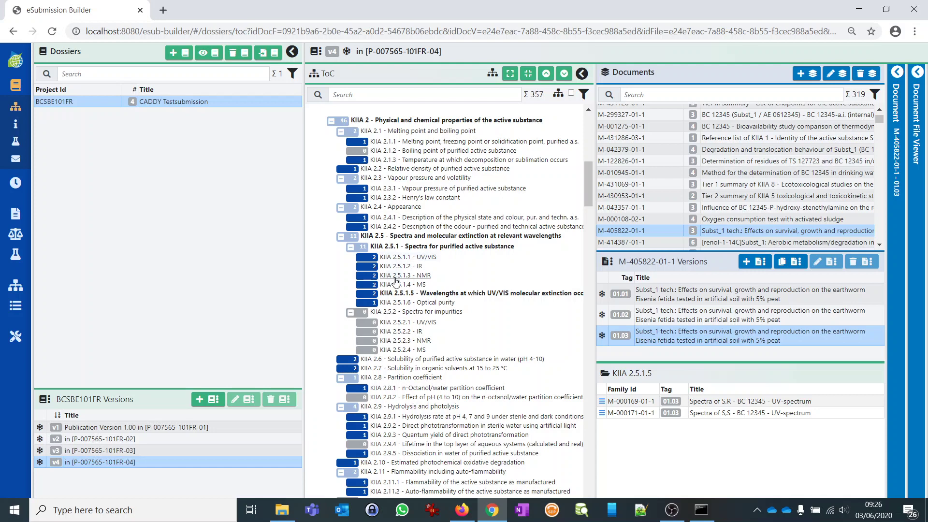
{"action": "left_click", "coordinate": [395, 277]}
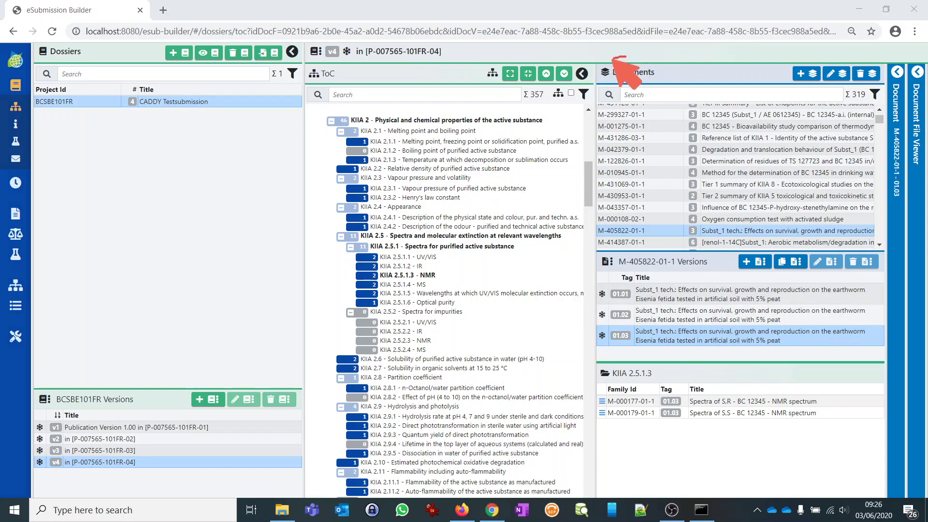
{"action": "mouse_move", "coordinate": [625, 58]}
{"action": "left_mouse_down"}
{"action": "mouse_move", "coordinate": [556, 282]}
{"action": "mouse_move", "coordinate": [862, 356]}
{"action": "mouse_move", "coordinate": [919, 145]}
{"action": "mouse_move", "coordinate": [668, 46]}
{"action": "mouse_move", "coordinate": [596, 59]}
{"action": "left_mouse_up"}
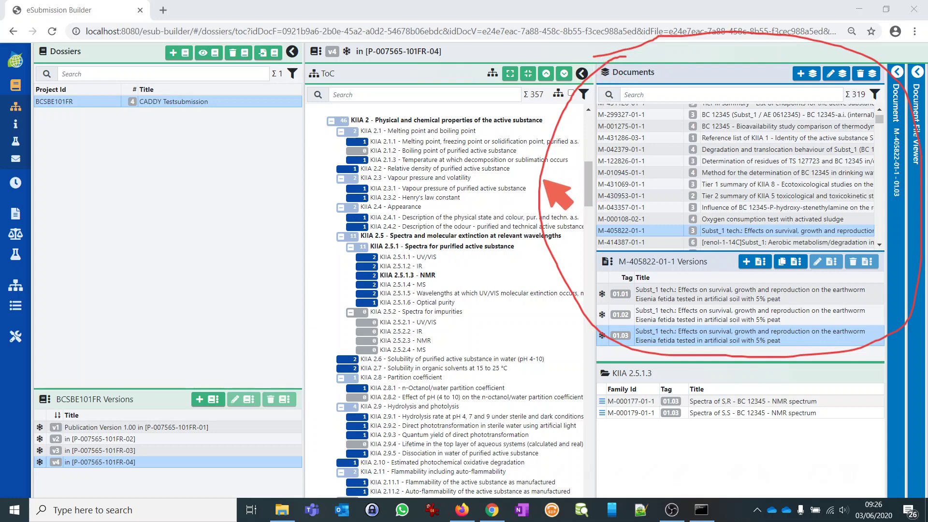
{"action": "key", "text": "Escape"}
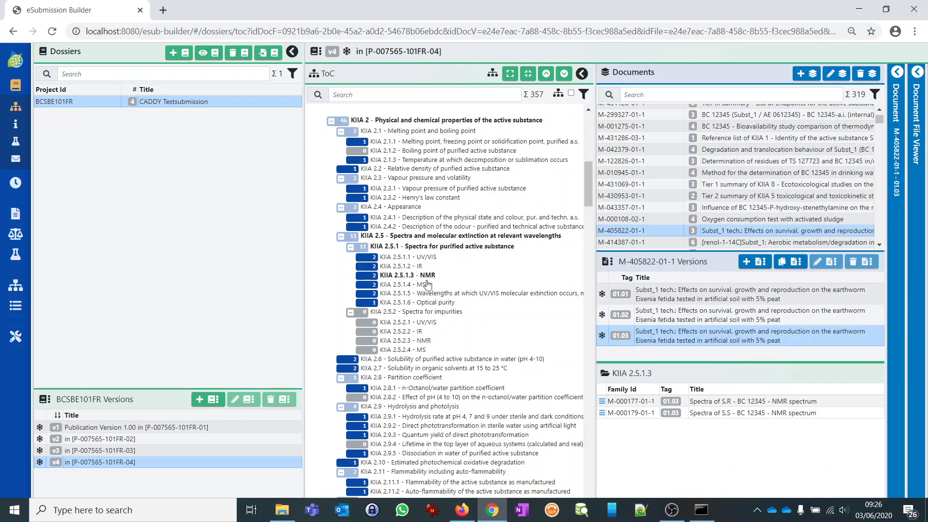
Collapse the dossiers list and view the document details of M-000177-01-1 and M-000179-01-1 from node KIIA 2.5.1.3
{"action": "left_click", "coordinate": [293, 53]}
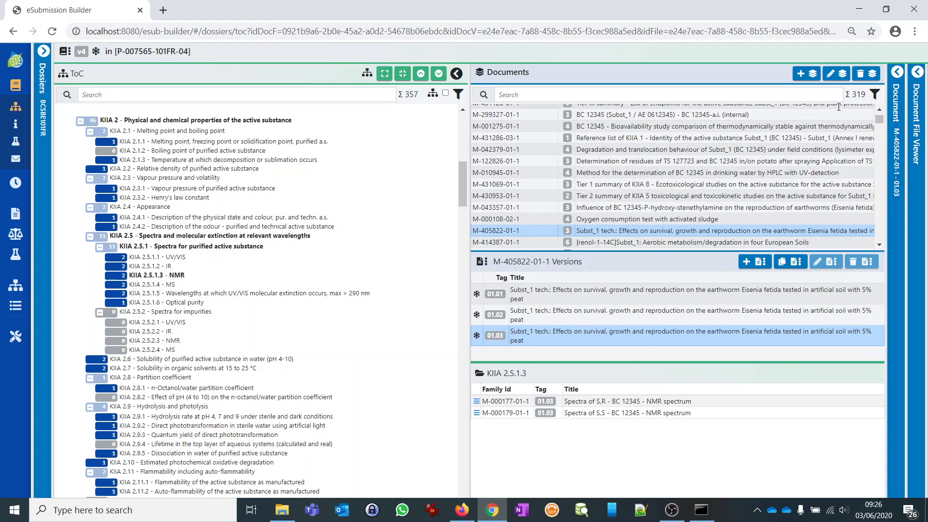
{"action": "left_click", "coordinate": [898, 73]}
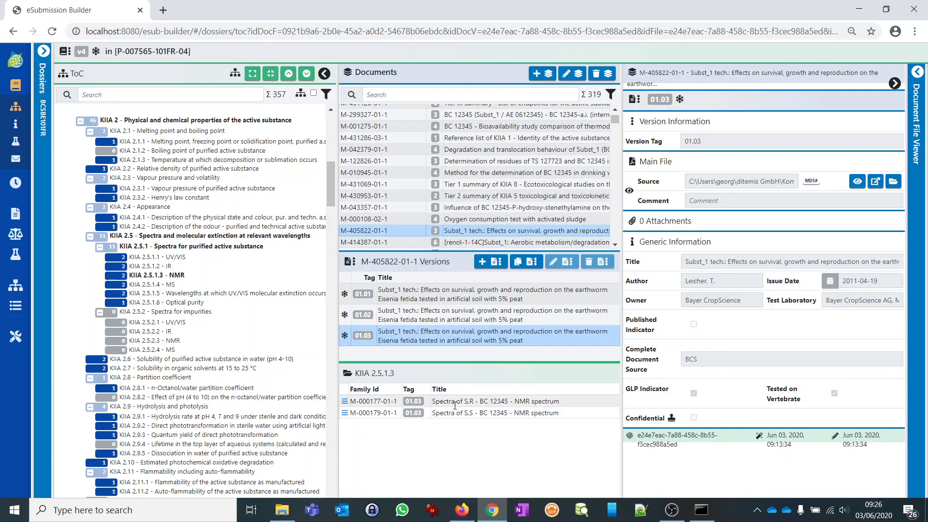
{"action": "left_click", "coordinate": [370, 402]}
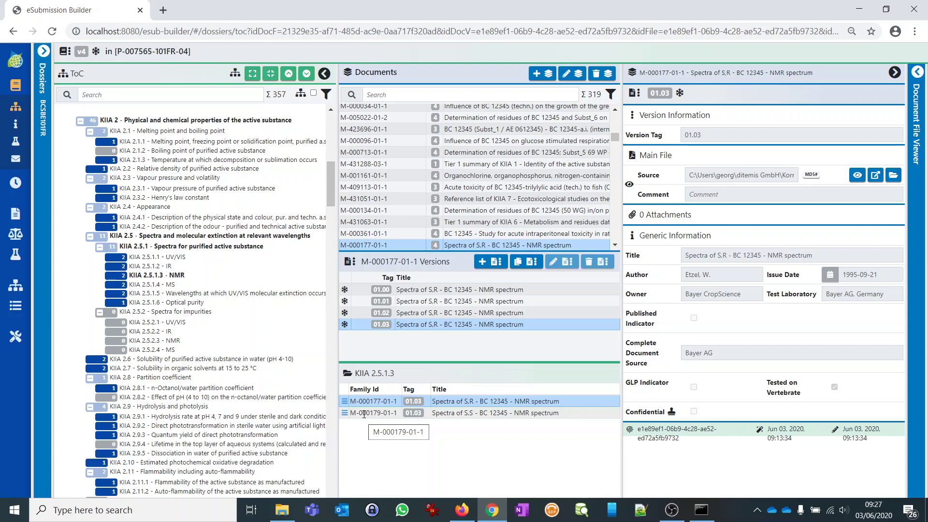
{"action": "left_click", "coordinate": [364, 414]}
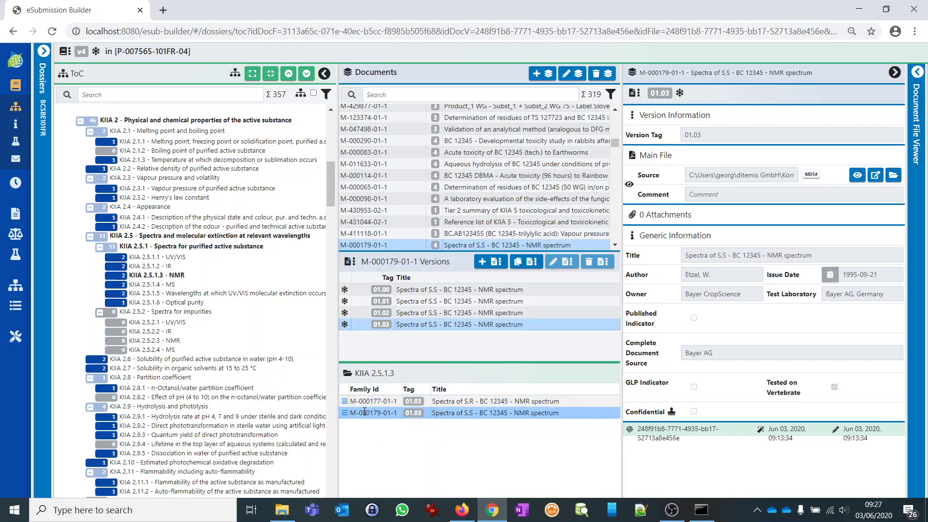
Preview the main file of M-000177-01-1 in the document file viewer, followed by that of M-000179-01-1
{"action": "left_click", "coordinate": [366, 401]}
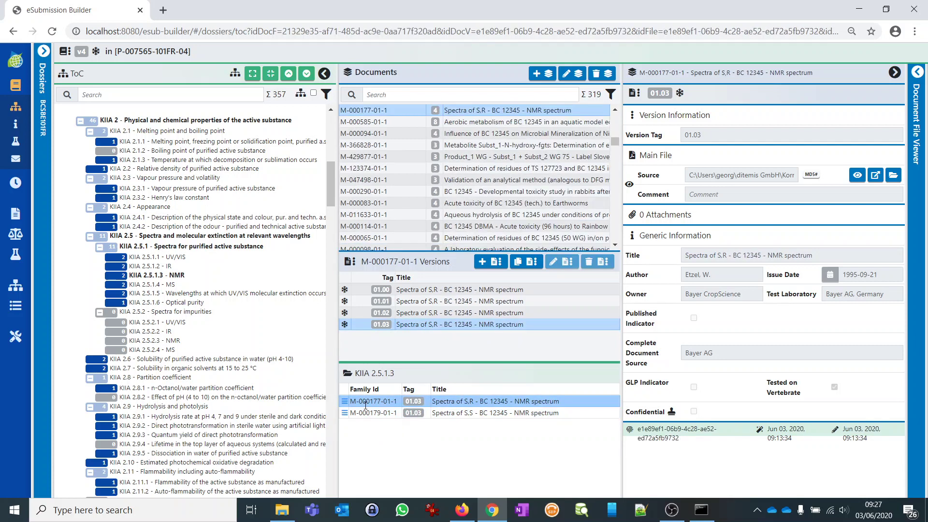
{"action": "left_click", "coordinate": [917, 75]}
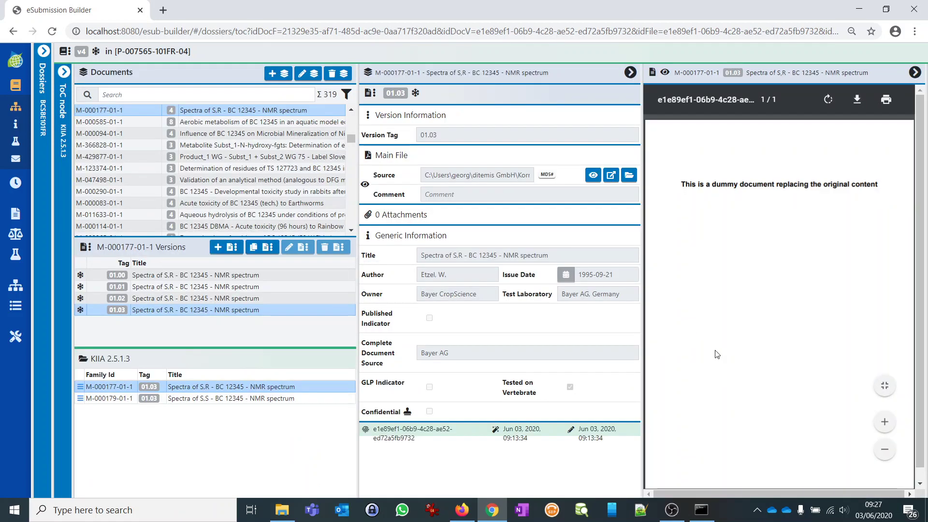
{"action": "left_click", "coordinate": [185, 400]}
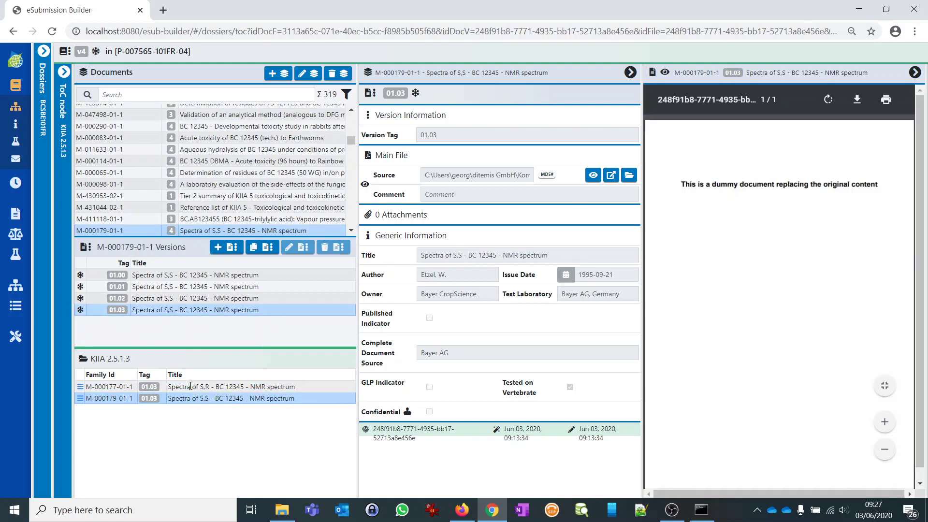
Preview M-000177-01-1 and M-000179-01-1 once more, and expand the table of contents and the dossiers list again
{"action": "left_click", "coordinate": [191, 386]}
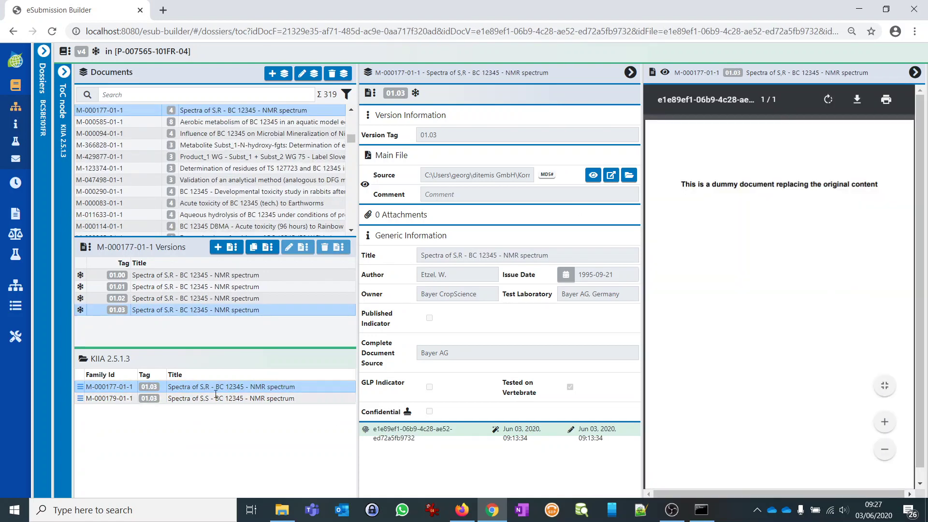
{"action": "left_click", "coordinate": [227, 398]}
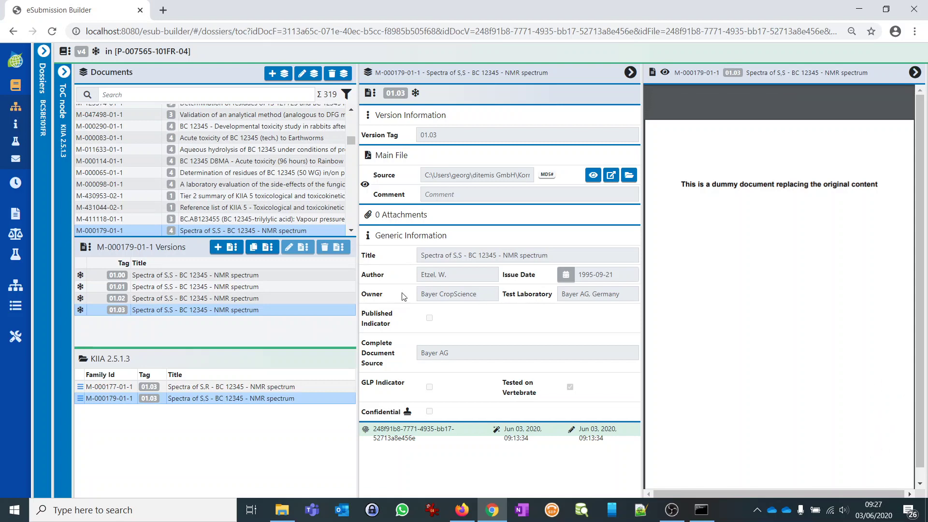
{"action": "left_click", "coordinate": [65, 74]}
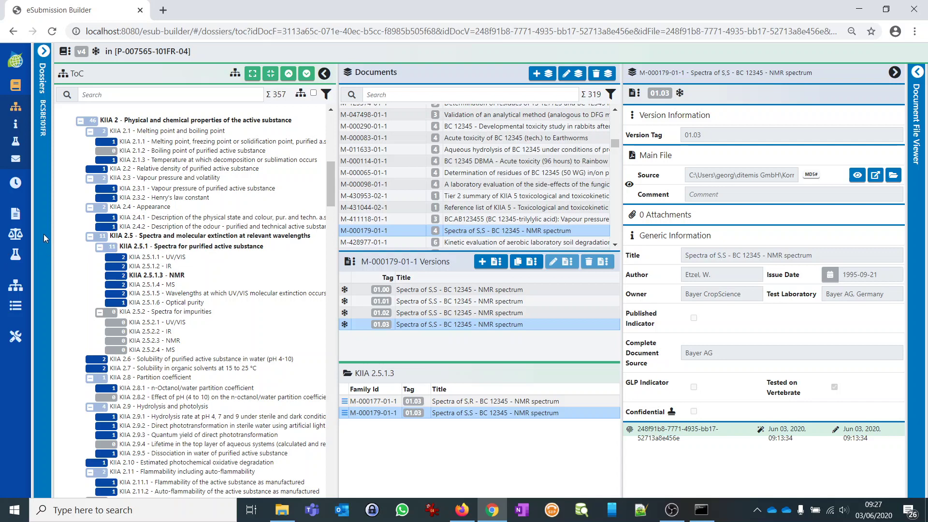
{"action": "left_click", "coordinate": [44, 51]}
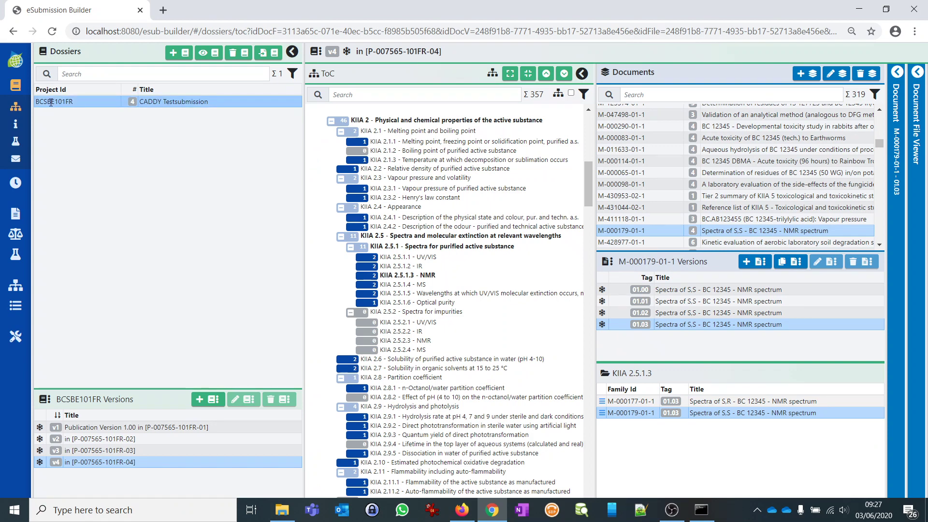
Open the publications of the dossier and publish version v1 in CADDY_XML format
{"action": "left_click", "coordinate": [16, 186]}
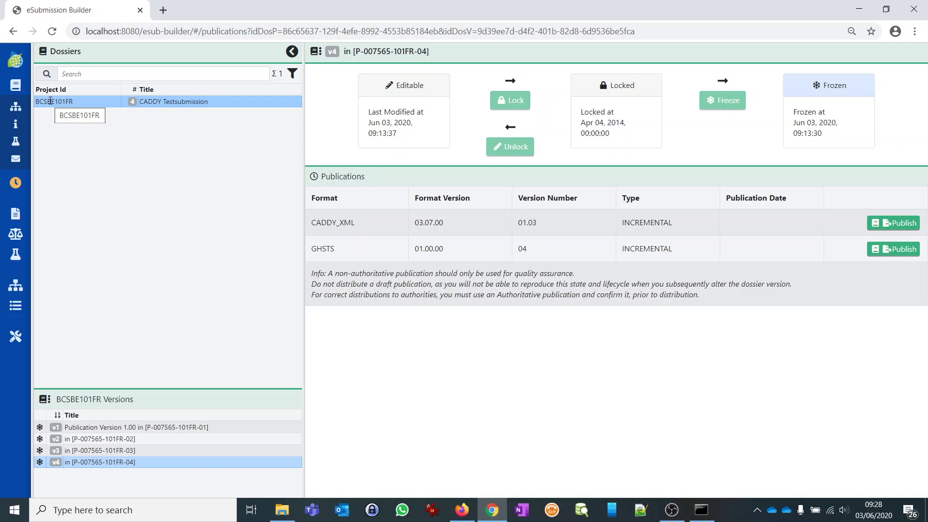
{"action": "left_click", "coordinate": [85, 428]}
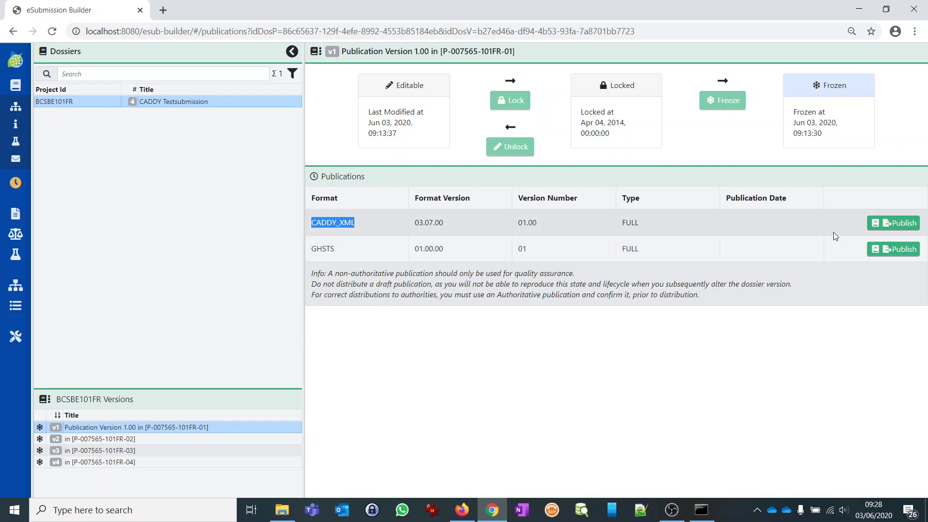
{"action": "left_click", "coordinate": [889, 223]}
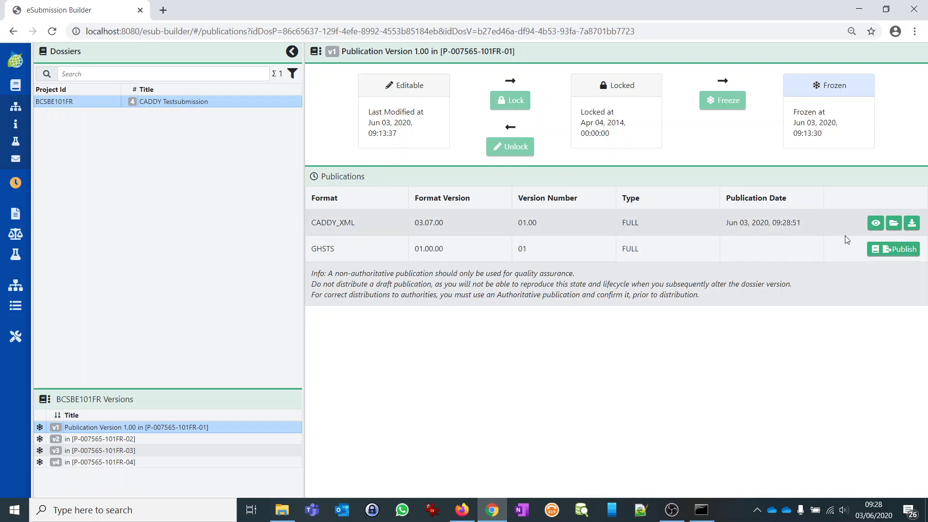
{"action": "left_click_drag", "start_coordinate": [805, 224], "coordinate": [726, 226]}
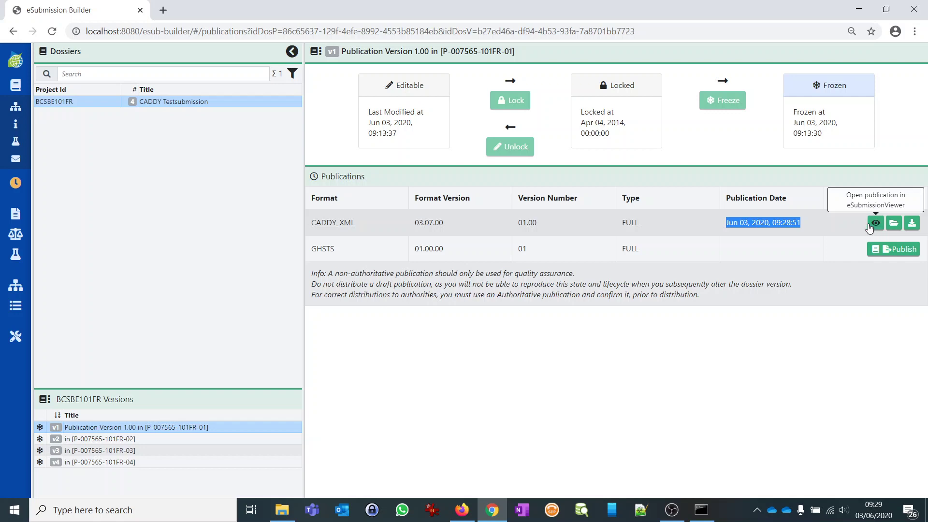
Switch to Firefox to look at the eSubmission Viewer entry on the eSubmission website, and return to eSubmission Builder in Chrome
{"action": "left_click", "coordinate": [461, 514]}
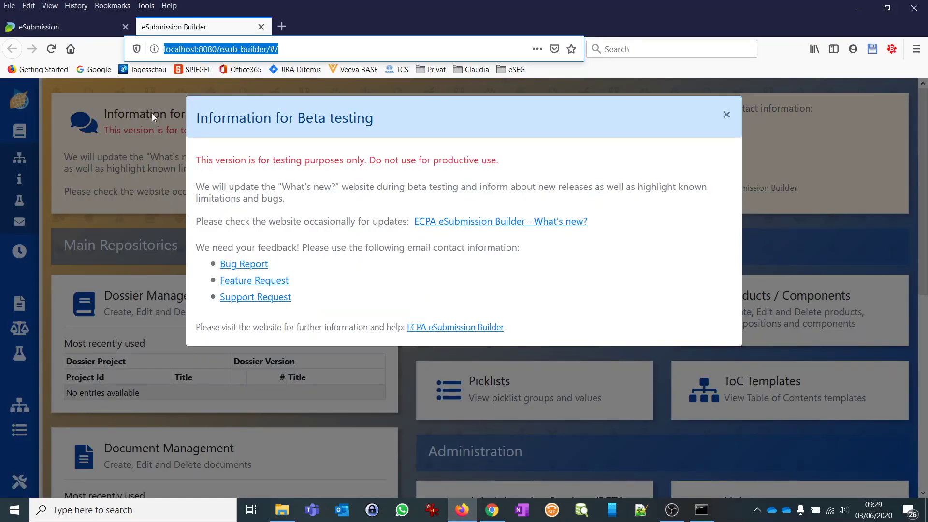
{"action": "left_click", "coordinate": [90, 31]}
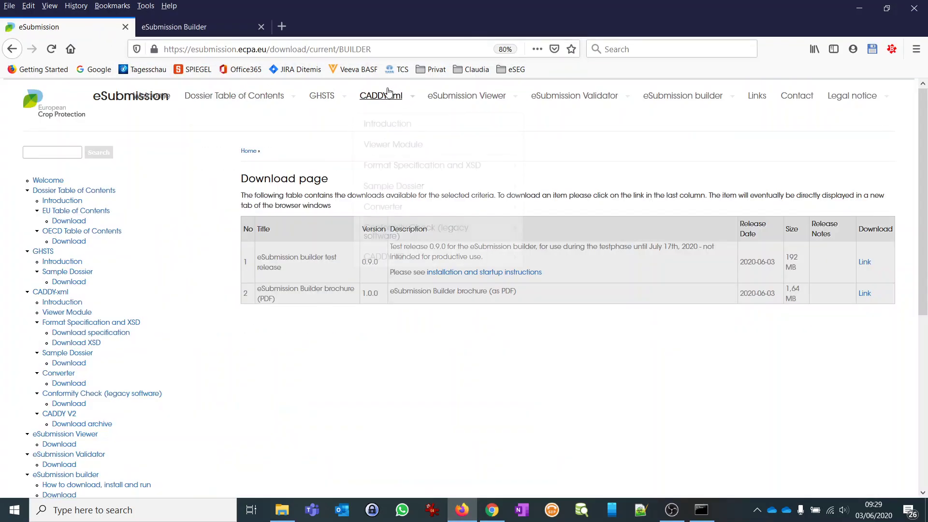
{"action": "mouse_move", "coordinate": [462, 98]}
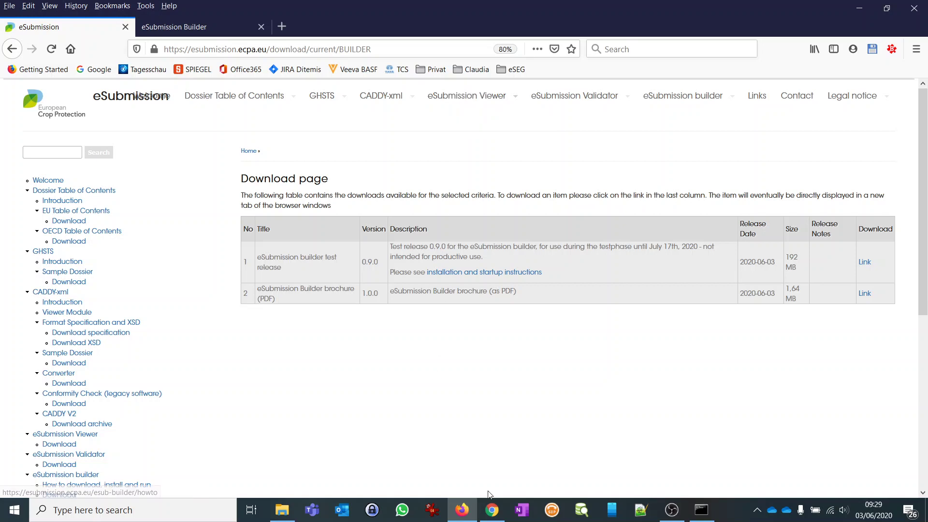
{"action": "left_click", "coordinate": [491, 514]}
{"action": "left_click", "coordinate": [510, 383]}
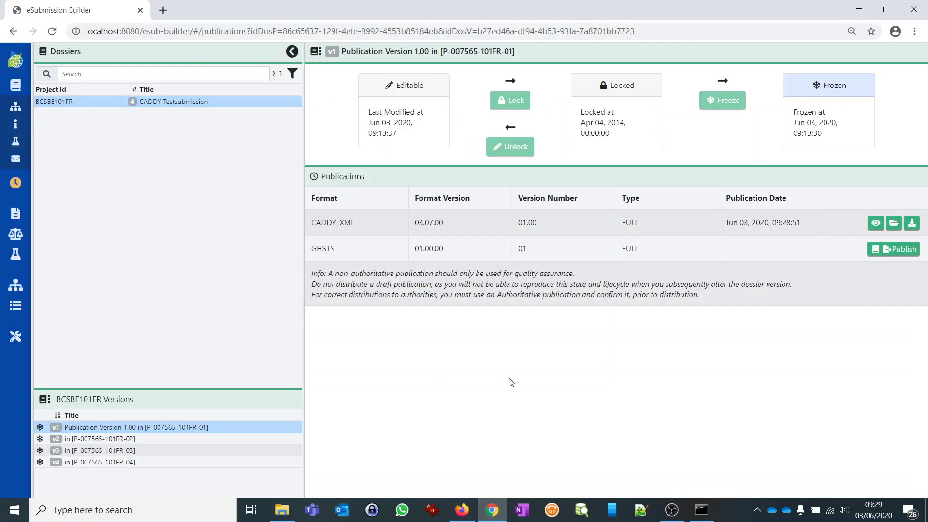
View the CADDY_XML publication of v1 in eSubmissionViewer, and return to the builder, dismissing its notice
{"action": "left_click", "coordinate": [876, 226]}
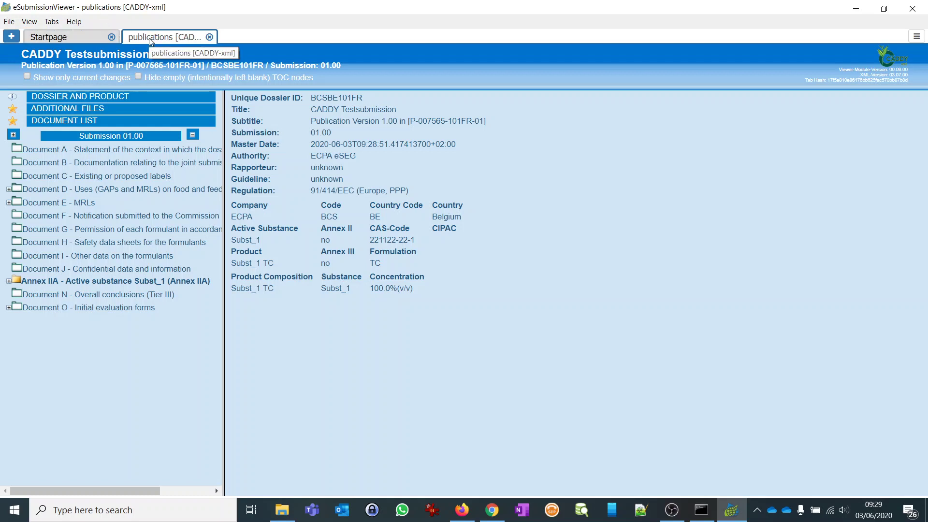
{"action": "left_click", "coordinate": [858, 12]}
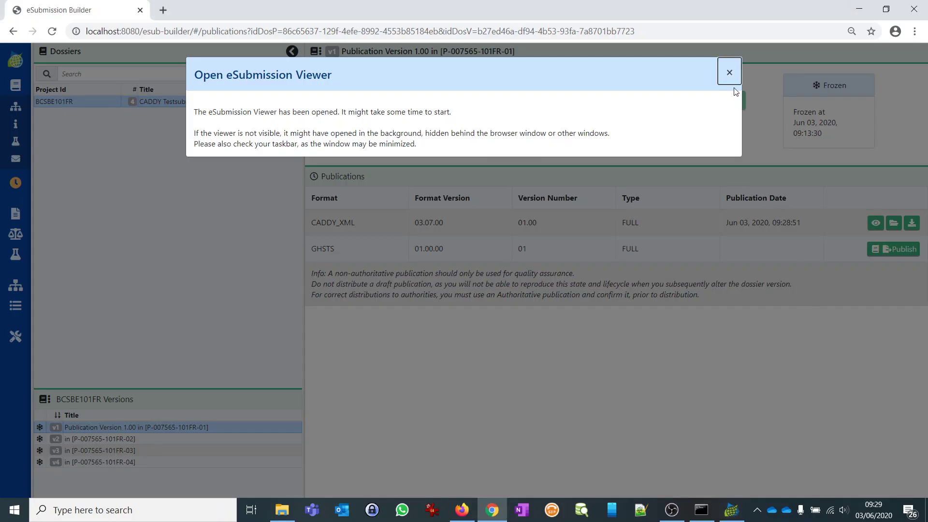
{"action": "left_click", "coordinate": [729, 72]}
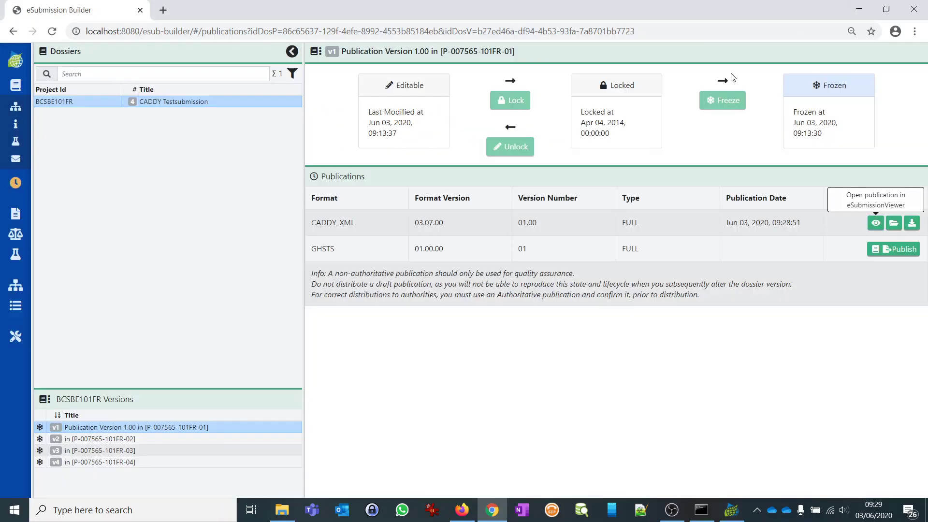
Open the folder of the v1 CADDY_XML publication, examine its files, and return to the builder, dismissing its notice
{"action": "left_click", "coordinate": [894, 225]}
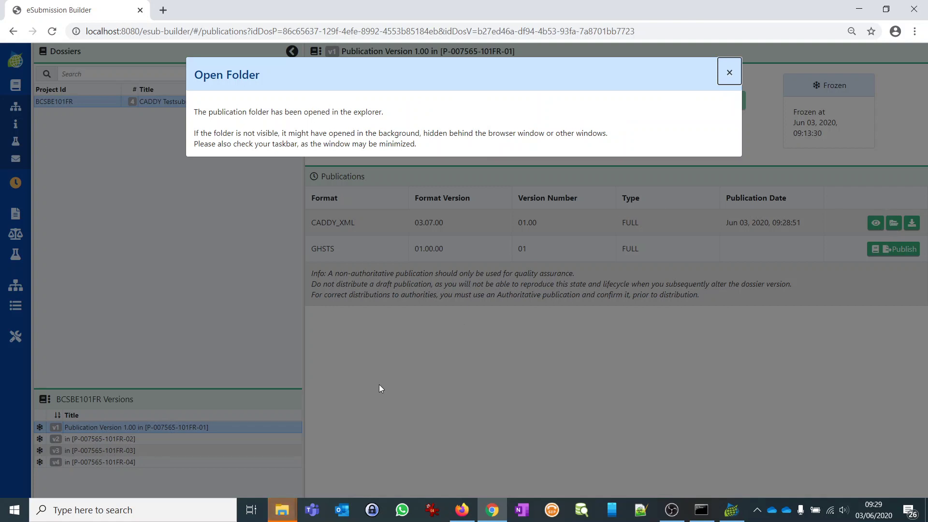
{"action": "mouse_move", "coordinate": [277, 512]}
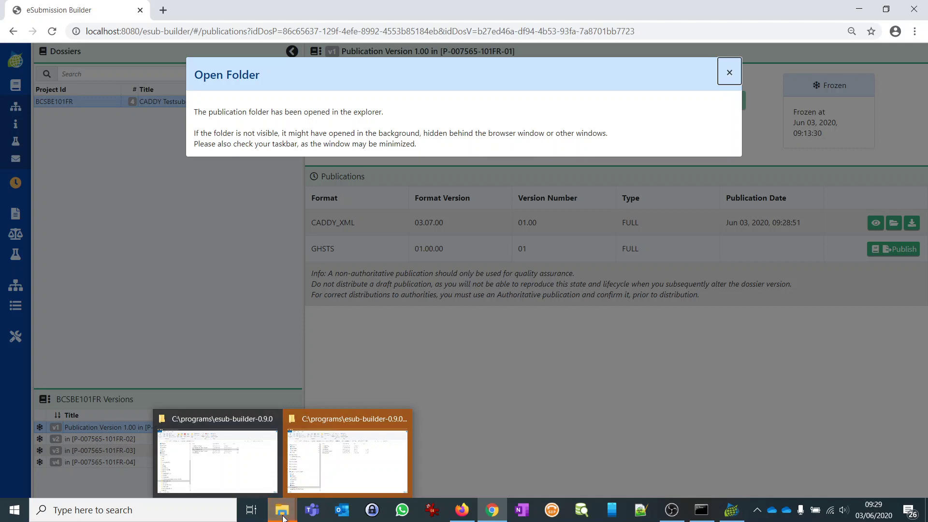
{"action": "left_click", "coordinate": [364, 472]}
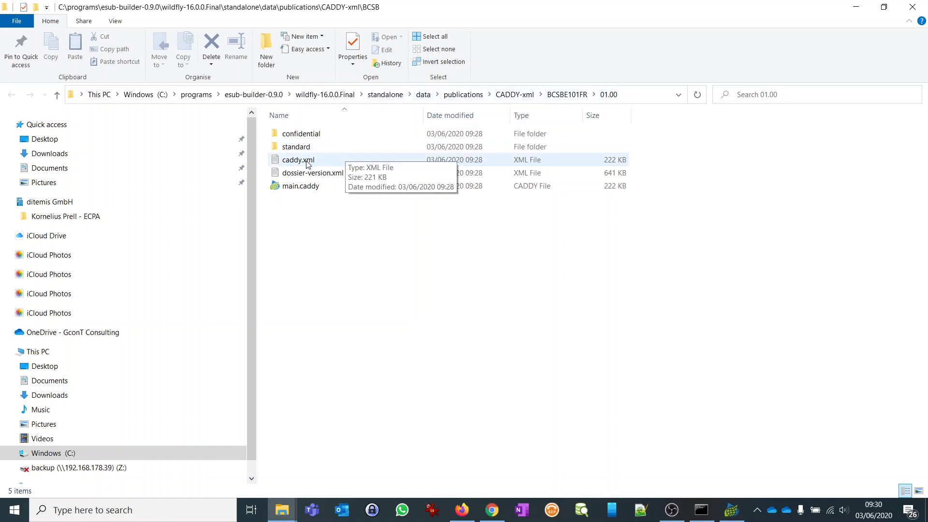
{"action": "left_click", "coordinate": [856, 6]}
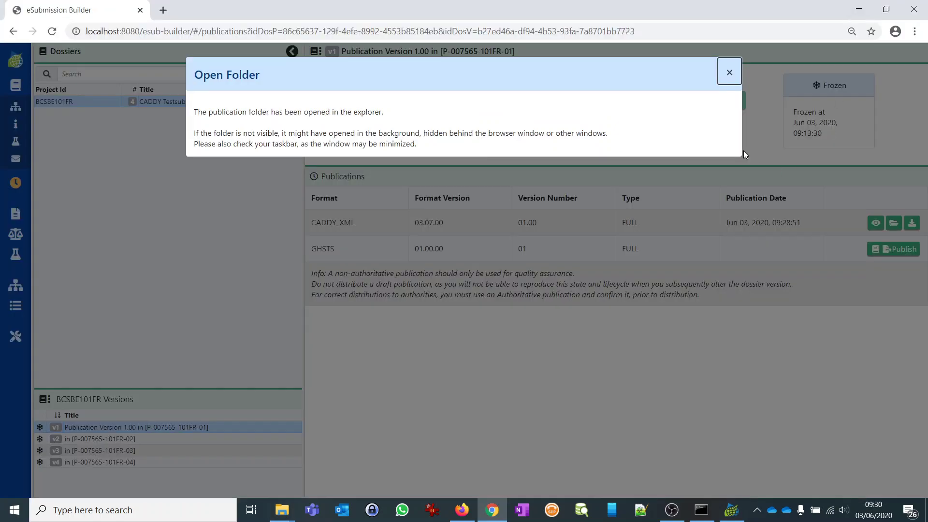
{"action": "left_click", "coordinate": [728, 72]}
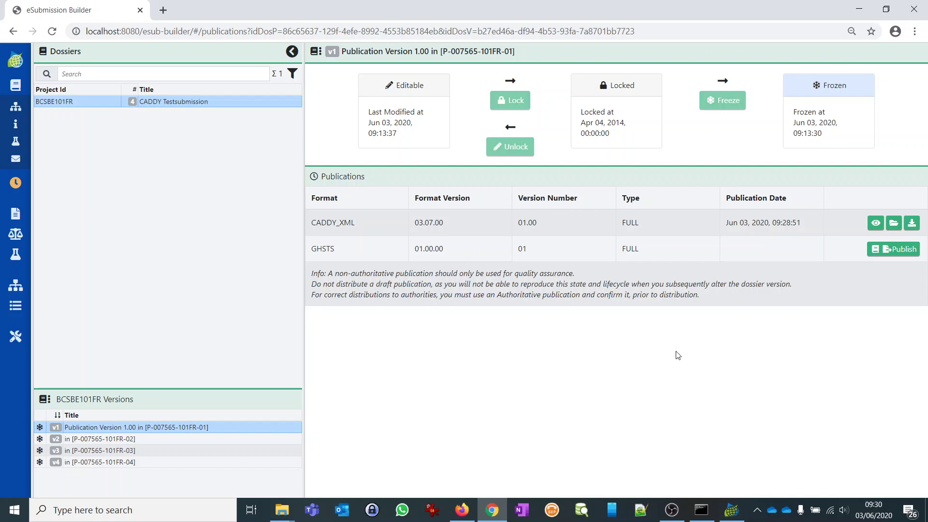
Publish dossier versions v2, v3 and v4 one after another in CADDY_XML format
{"action": "left_click", "coordinate": [245, 437]}
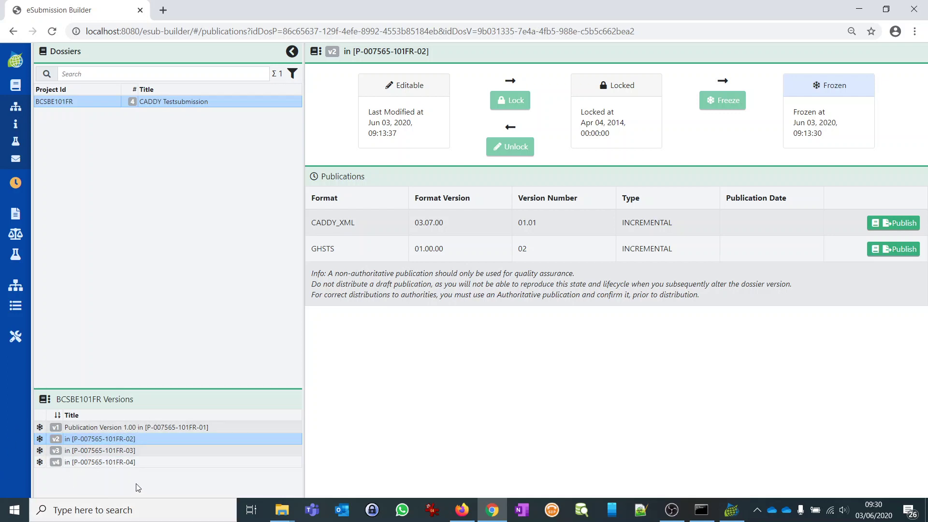
{"action": "left_click", "coordinate": [895, 225]}
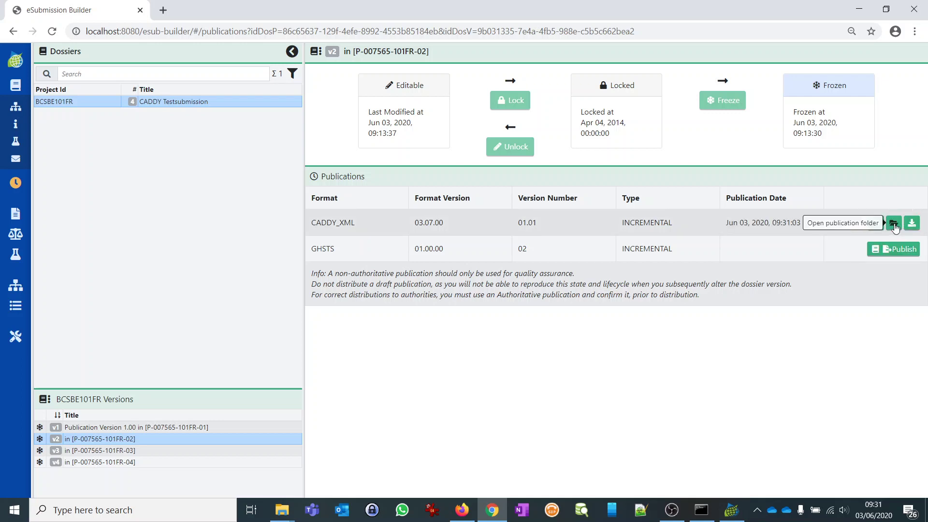
{"action": "left_click", "coordinate": [109, 450]}
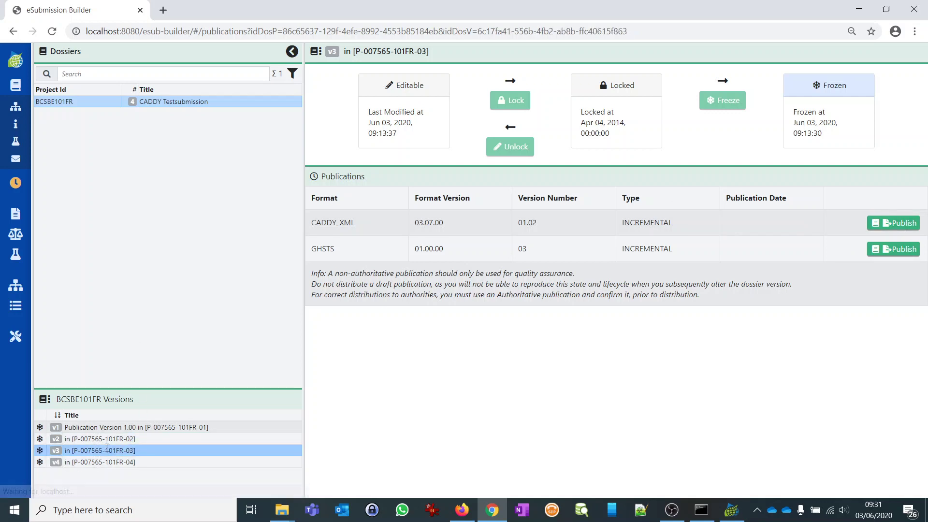
{"action": "left_click", "coordinate": [889, 223]}
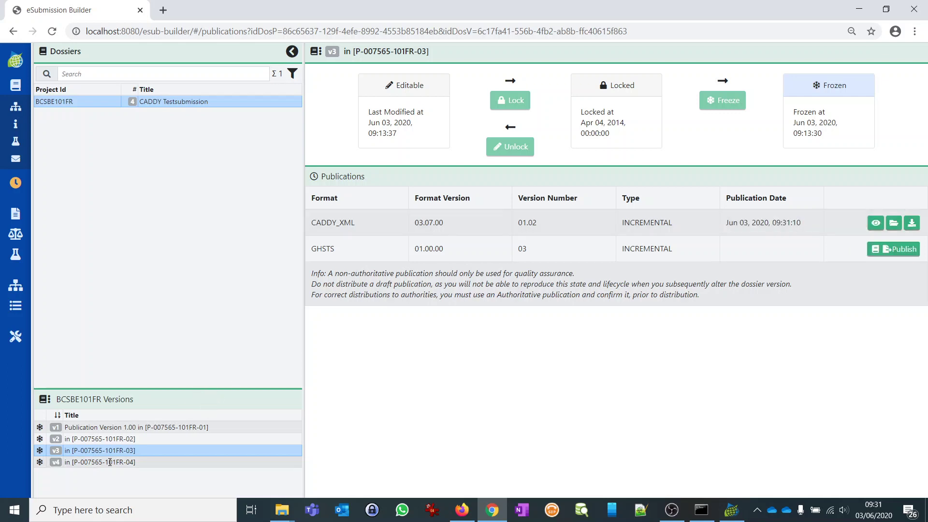
{"action": "left_click", "coordinate": [110, 462]}
{"action": "left_click", "coordinate": [890, 227]}
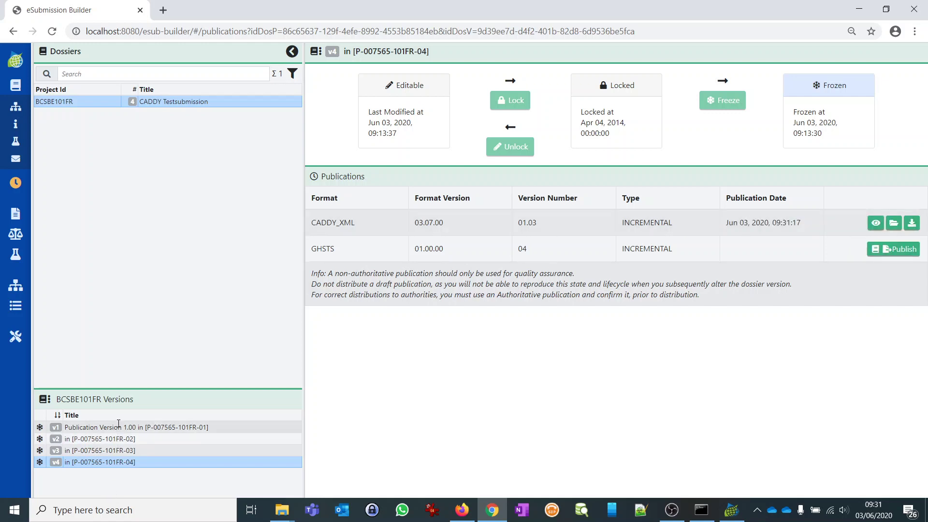
{"action": "left_click", "coordinate": [121, 463]}
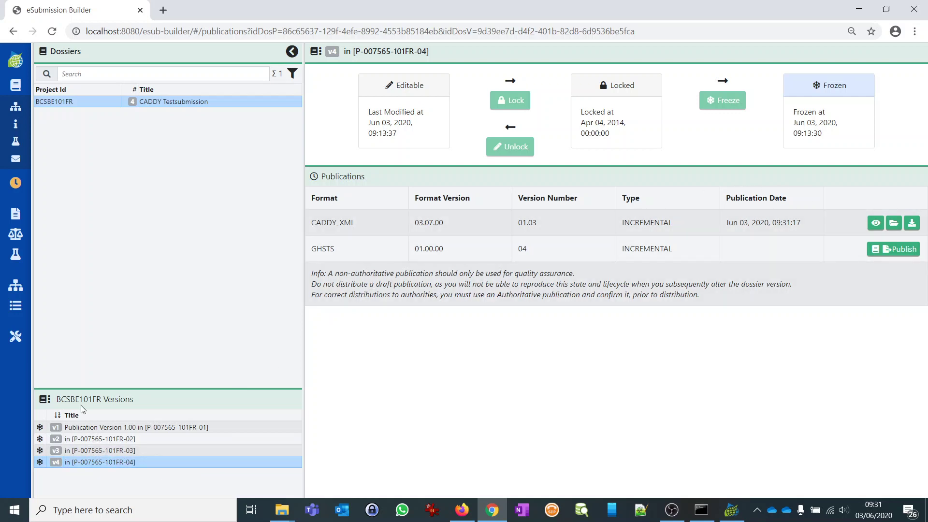
Create and save a new version of dossier BCSBE101FR with the version title "My Version 5"
{"action": "left_click", "coordinate": [16, 86]}
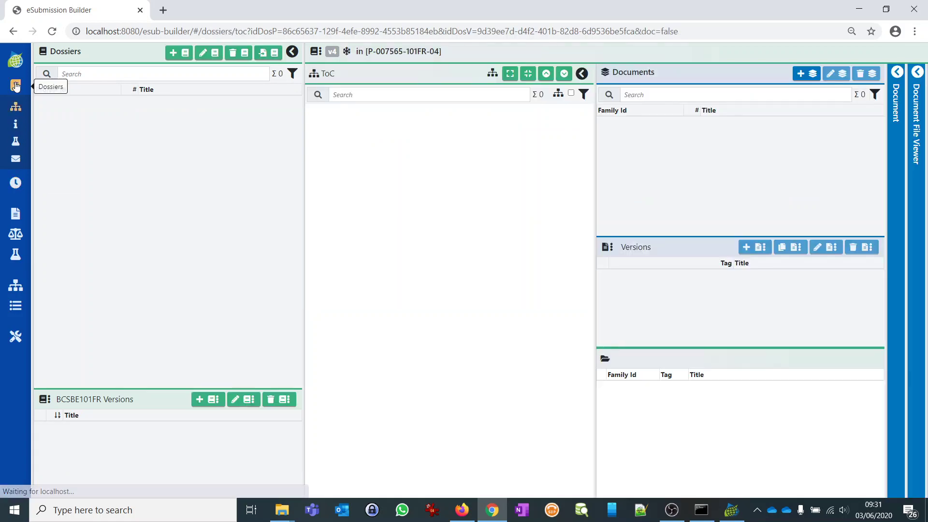
{"action": "left_click", "coordinate": [200, 401]}
{"action": "left_click", "coordinate": [698, 192]}
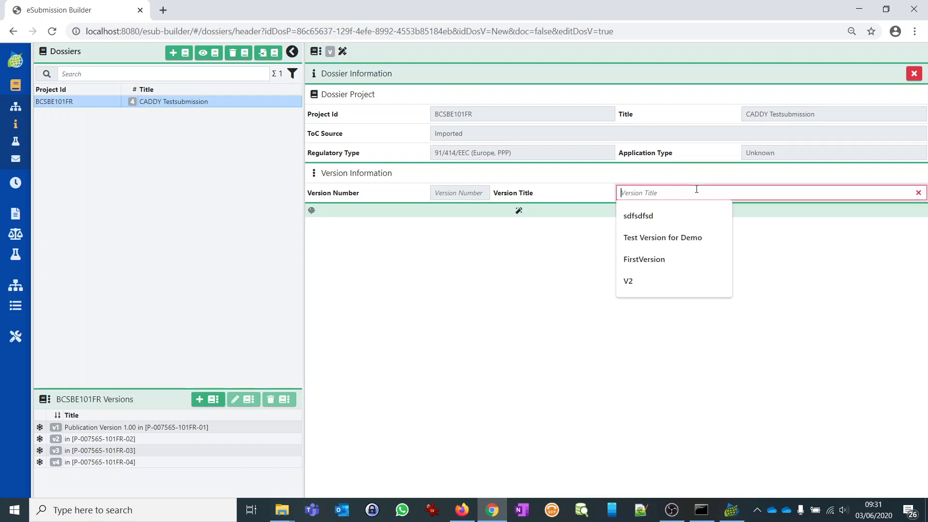
{"action": "type", "text": "My Versio 6"}
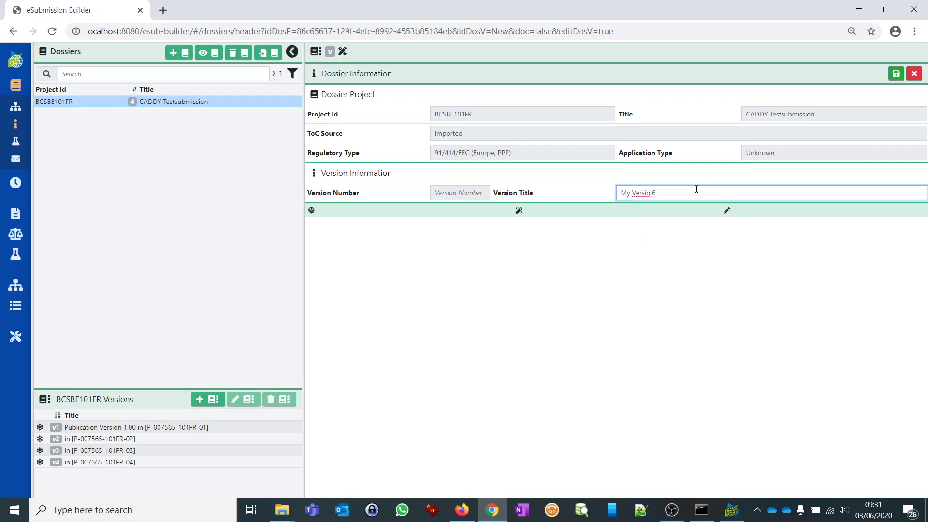
{"action": "key", "text": "BackSpace"}
{"action": "type", "text": "n 5"}
{"action": "left_click_drag", "start_coordinate": [664, 192], "coordinate": [607, 199]}
{"action": "left_click", "coordinate": [601, 284]}
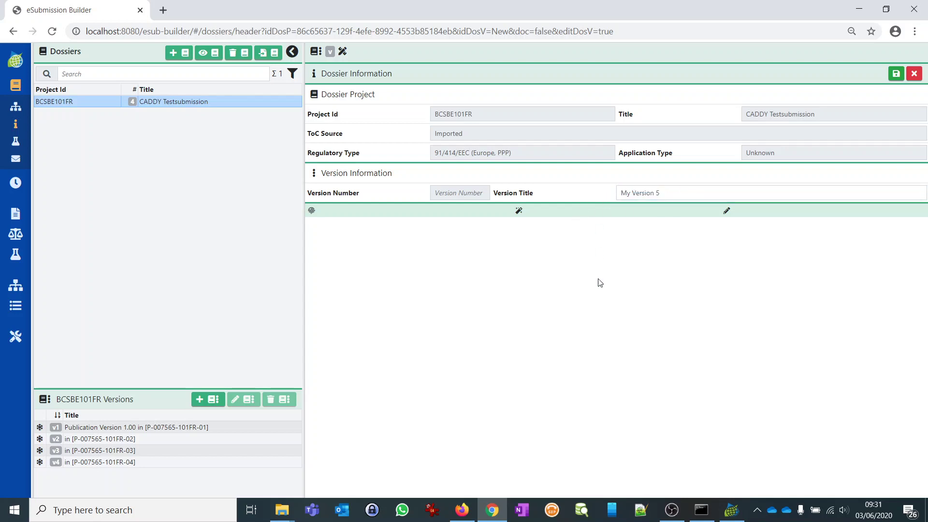
{"action": "left_click", "coordinate": [895, 74]}
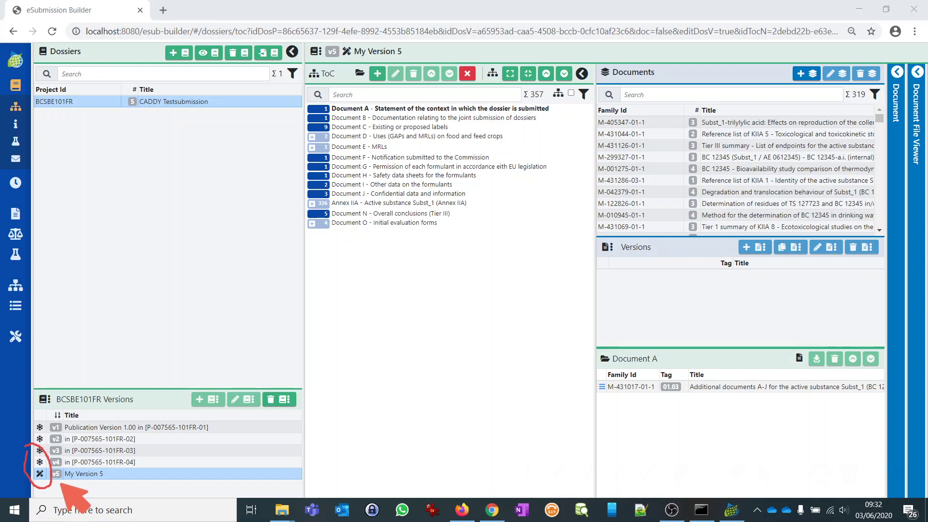
Display the documents assigned to Document N - Overall conclusions (Tier III), and reopen My Version 5 for editing
{"action": "mouse_move", "coordinate": [42, 478]}
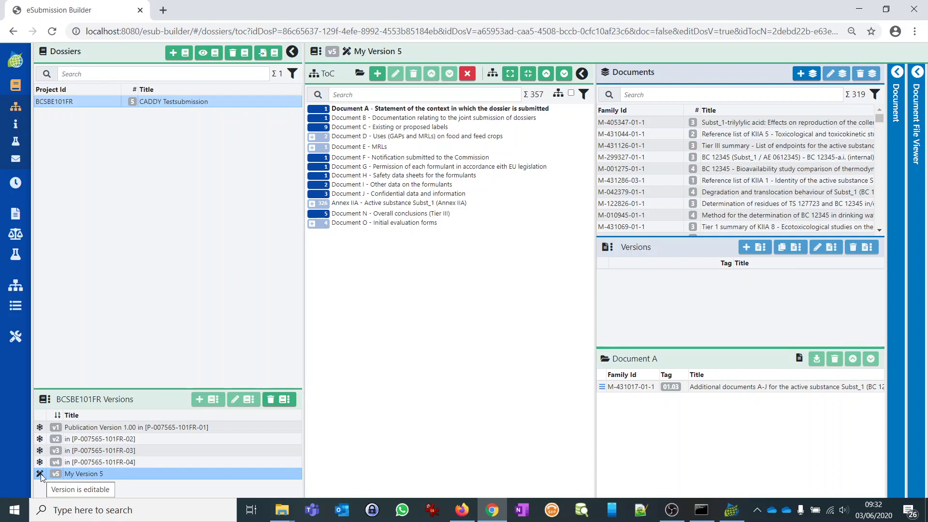
{"action": "left_click", "coordinate": [345, 216]}
{"action": "left_click", "coordinate": [345, 216]}
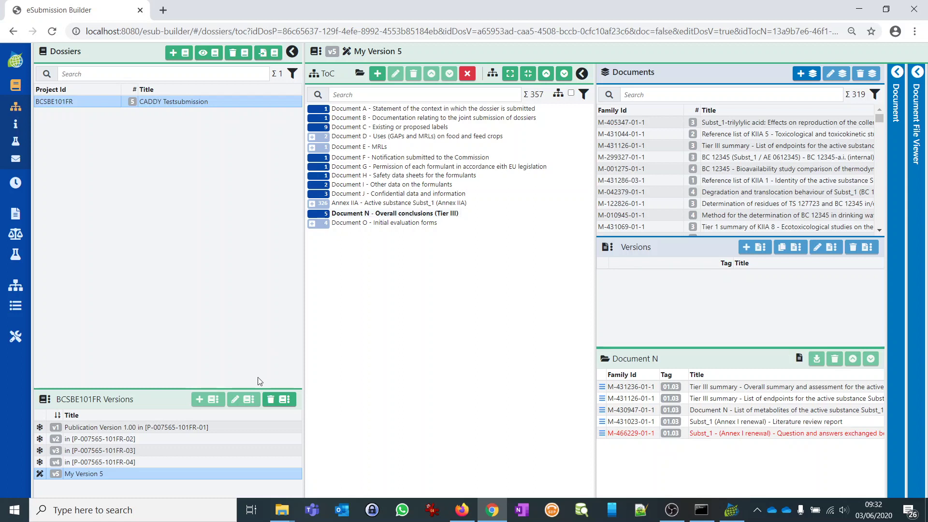
{"action": "left_click", "coordinate": [86, 476]}
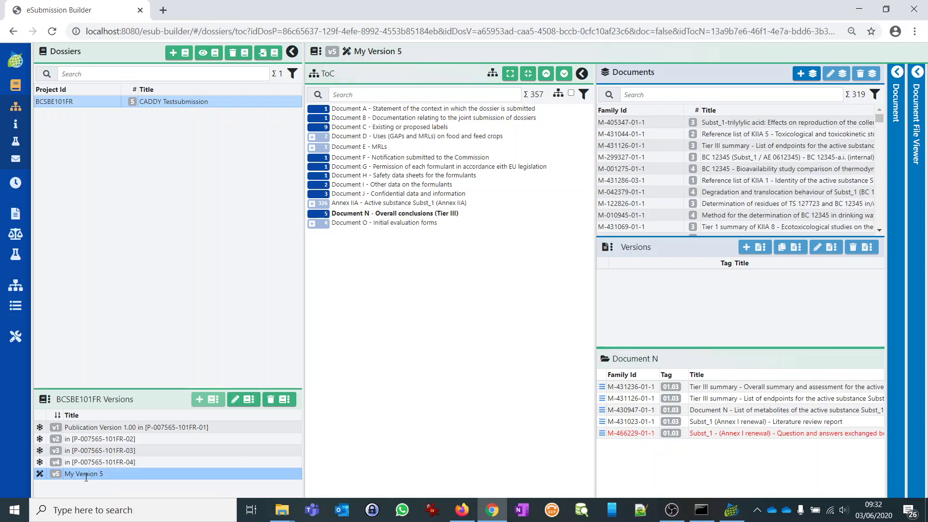
{"action": "left_click", "coordinate": [237, 402]}
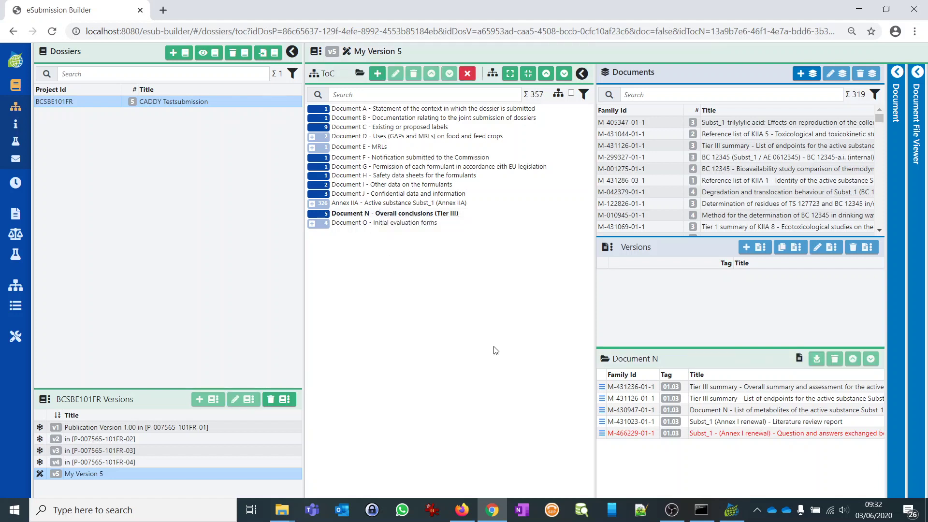
Remove M-430947-01-1 from Document N and replace the assigned version of M-431126-01-1 with version 01.01
{"action": "left_click", "coordinate": [630, 408]}
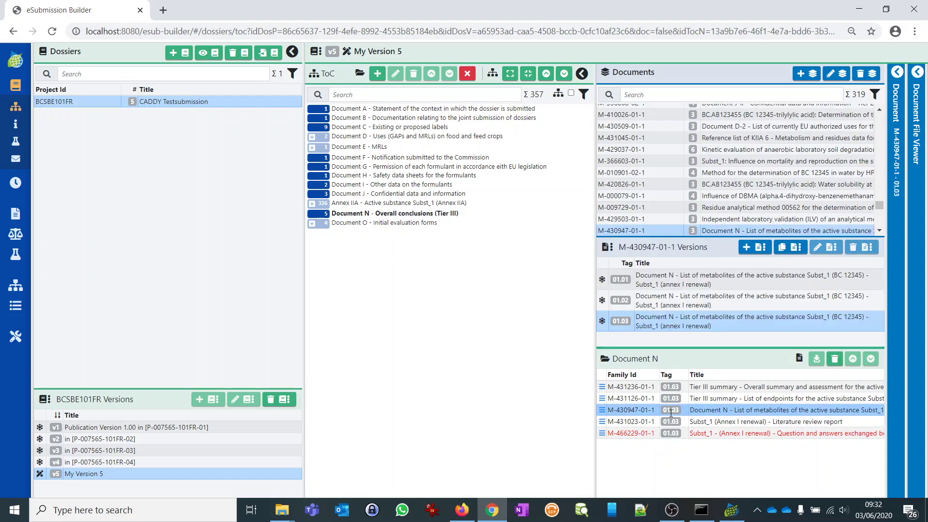
{"action": "left_click", "coordinate": [835, 360]}
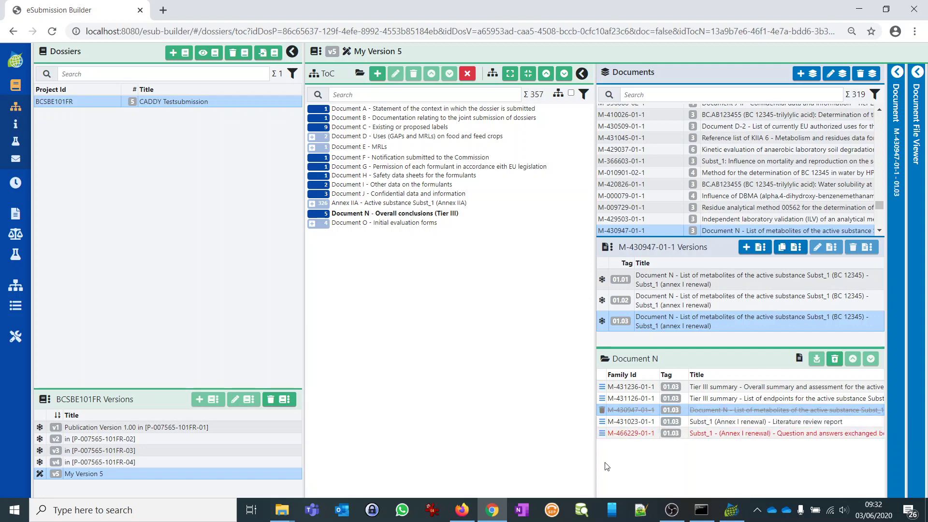
{"action": "left_click", "coordinate": [628, 398]}
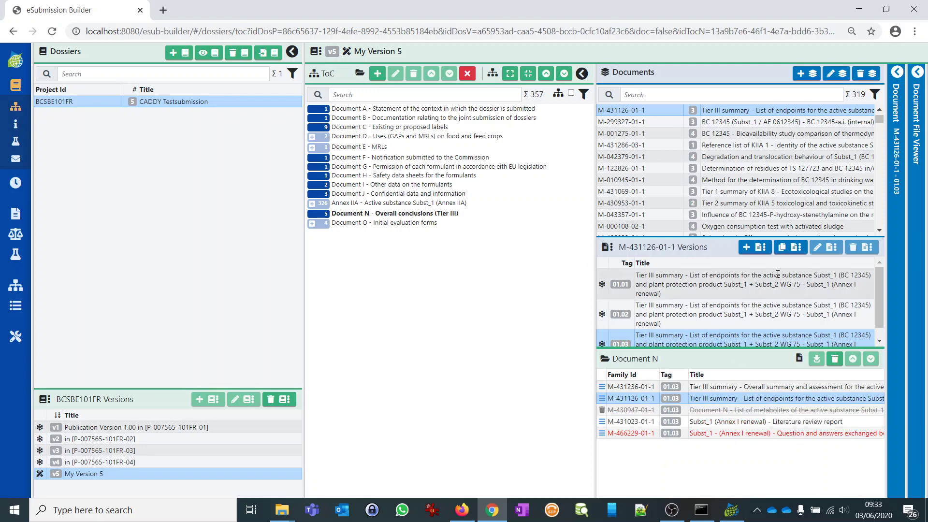
{"action": "left_click", "coordinate": [679, 312]}
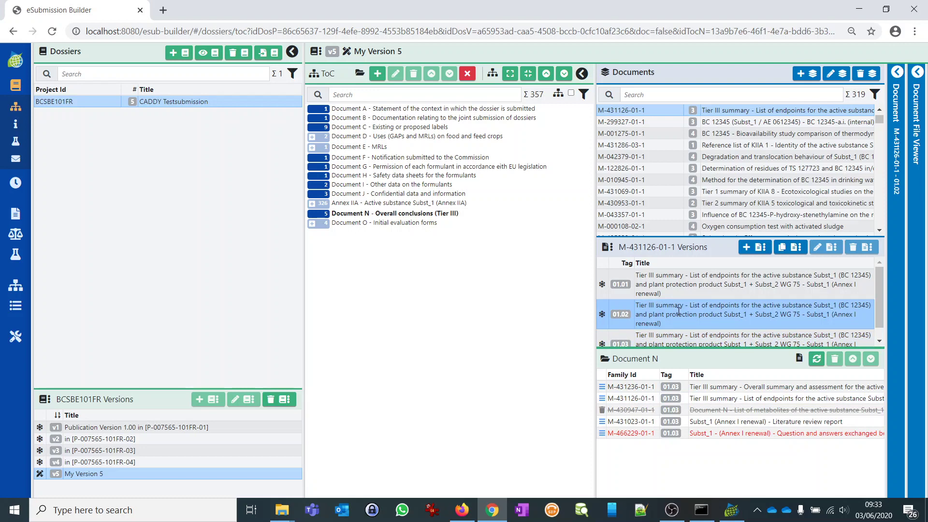
{"action": "left_click", "coordinate": [677, 284]}
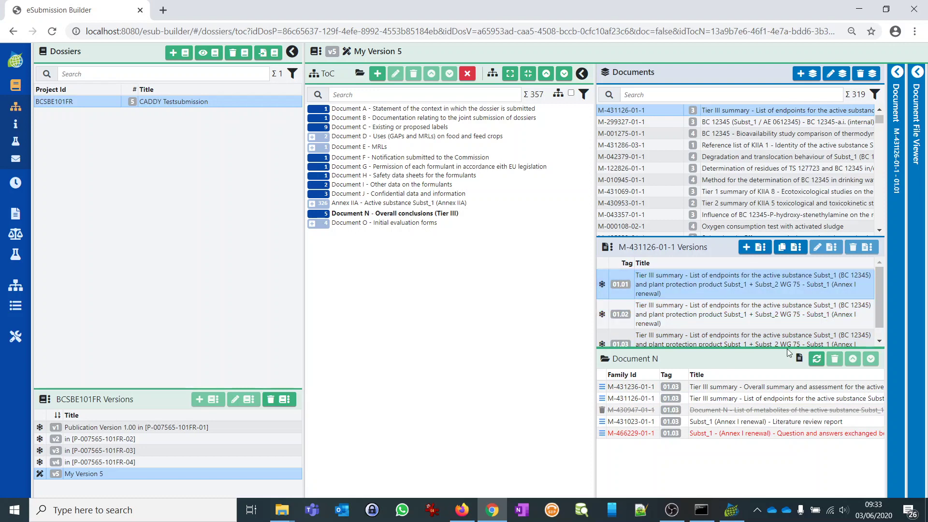
{"action": "left_click", "coordinate": [817, 361]}
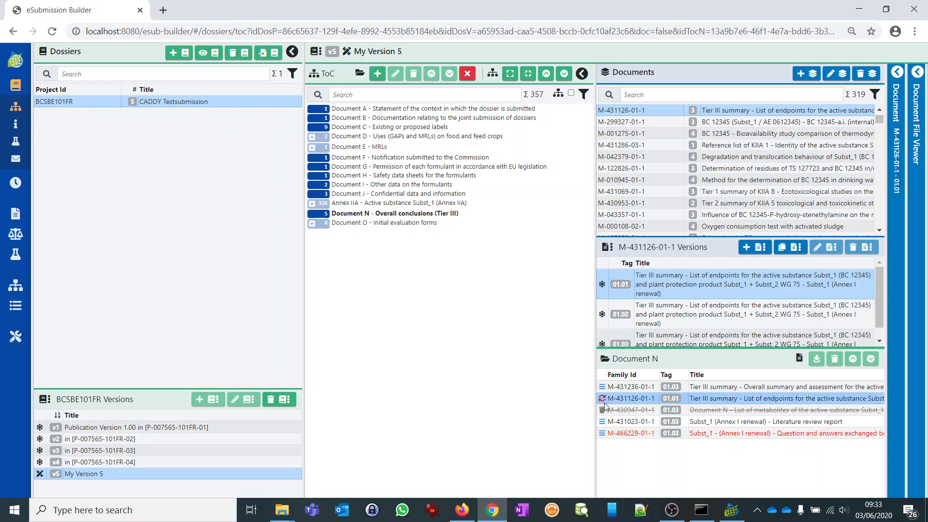
{"action": "mouse_move", "coordinate": [604, 403]}
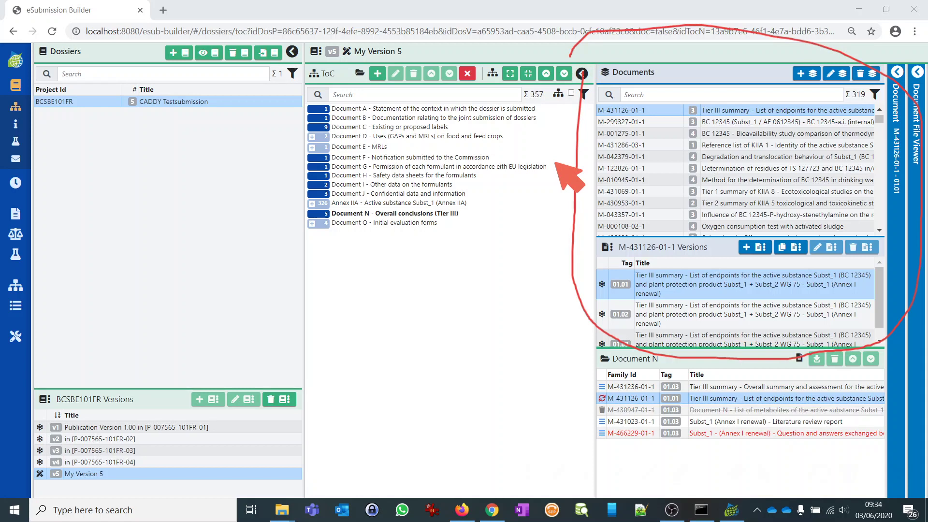
{"action": "key", "text": "Escape"}
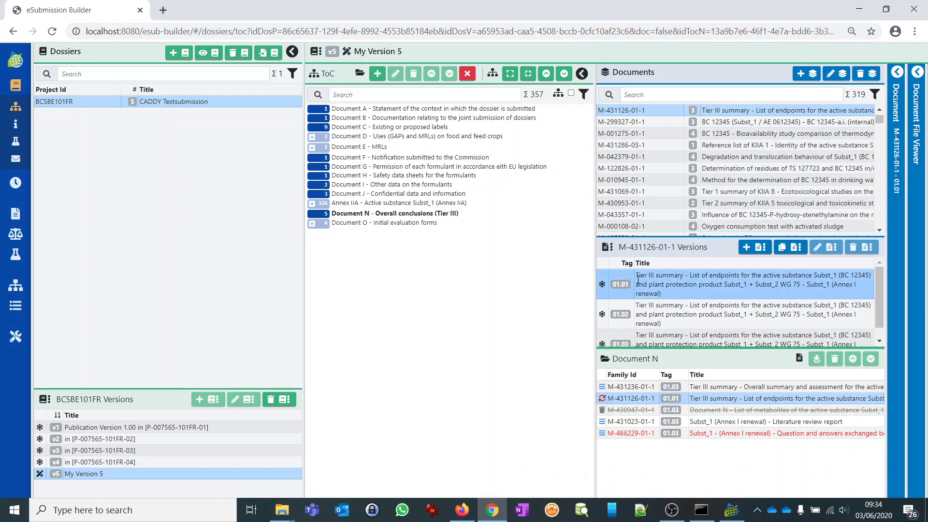
Filter the documents by "123" and assign version 01.01 of M-010945-01-1 to Document N
{"action": "left_click", "coordinate": [650, 93]}
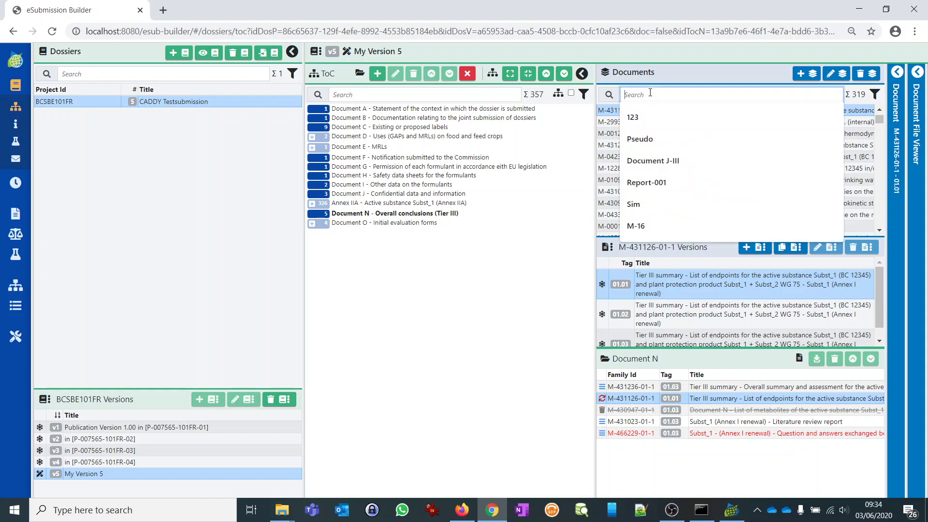
{"action": "left_click", "coordinate": [633, 118]}
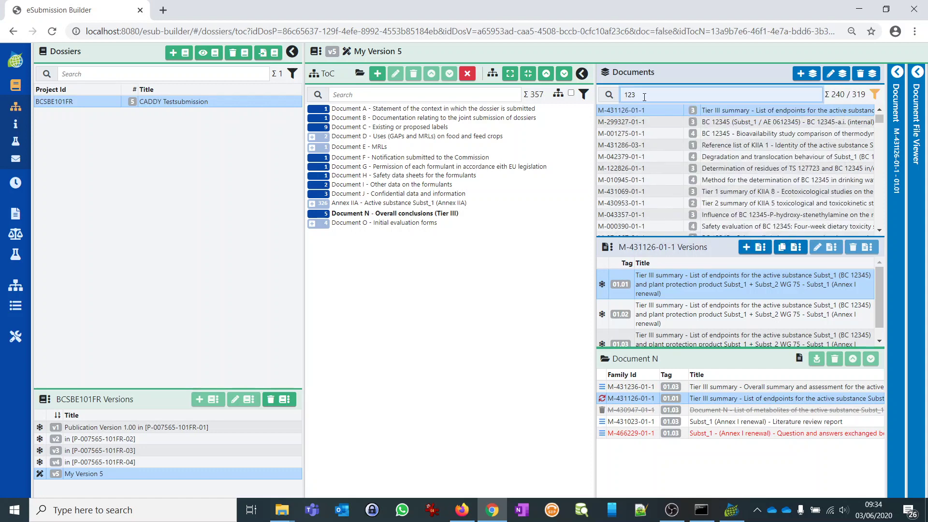
{"action": "left_click", "coordinate": [623, 180]}
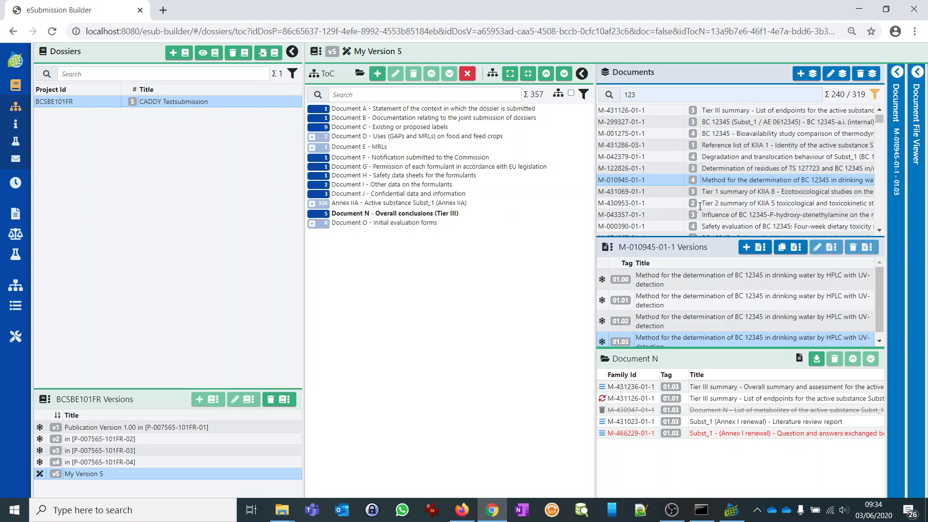
{"action": "scroll", "coordinate": [713, 316], "scroll_direction": "down", "scroll_amount": 1}
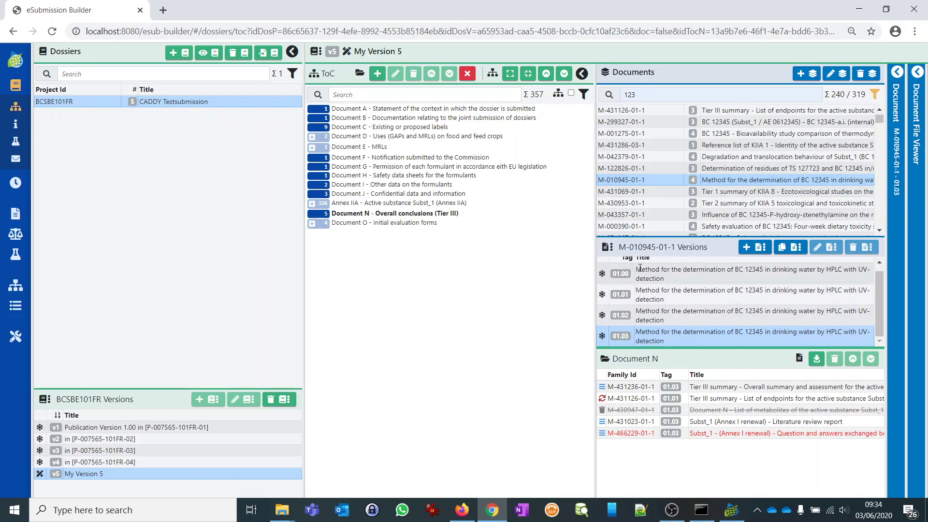
{"action": "left_click", "coordinate": [653, 296]}
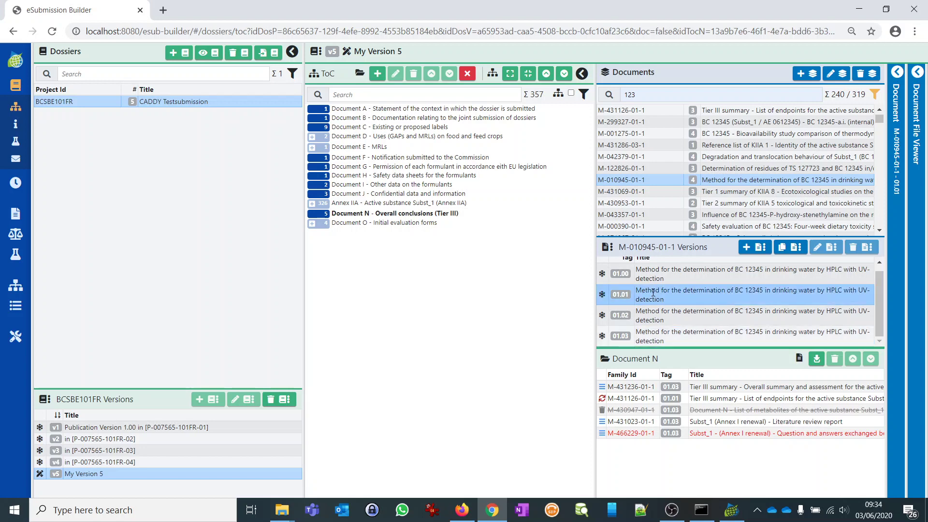
{"action": "left_click", "coordinate": [816, 361]}
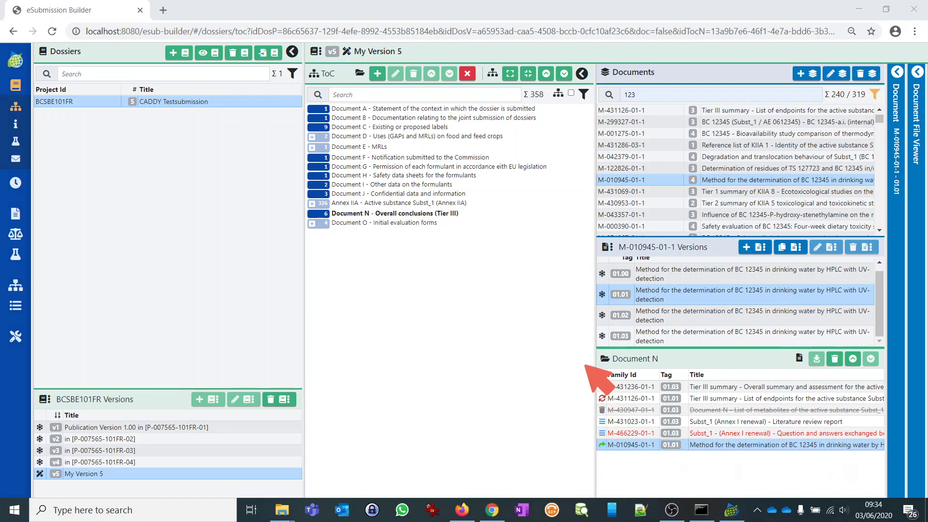
{"action": "mouse_move", "coordinate": [586, 366]}
{"action": "left_mouse_down"}
{"action": "mouse_move", "coordinate": [592, 466]}
{"action": "mouse_move", "coordinate": [618, 411]}
{"action": "mouse_move", "coordinate": [599, 362]}
{"action": "mouse_move", "coordinate": [586, 367]}
{"action": "left_mouse_up"}
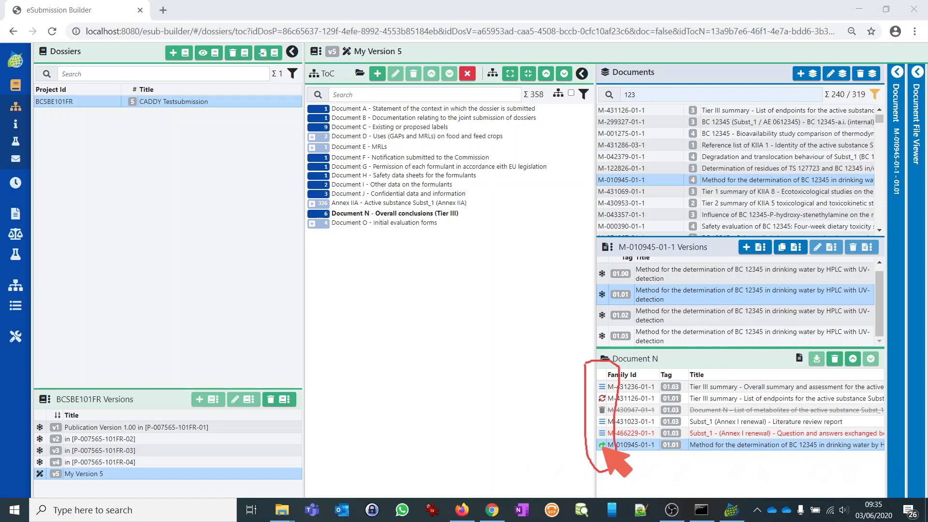
{"action": "mouse_move", "coordinate": [603, 451]}
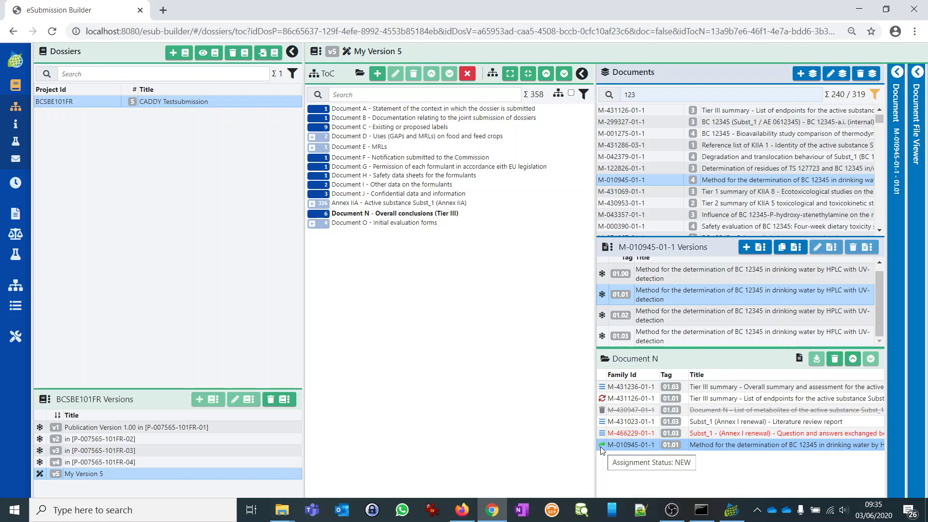
Add and save a child node under Document N with the name "Document N.1" and the heading "Test Node"
{"action": "left_click", "coordinate": [377, 74]}
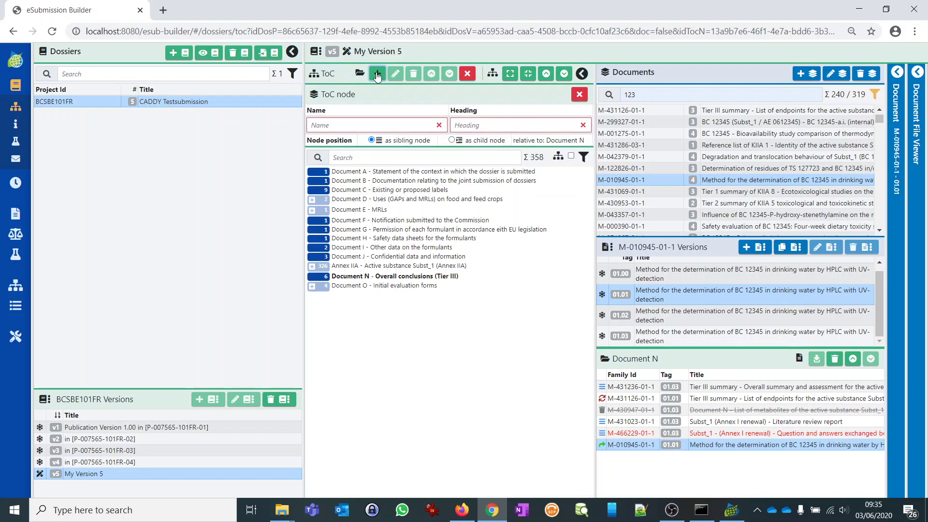
{"action": "left_click", "coordinate": [335, 127]}
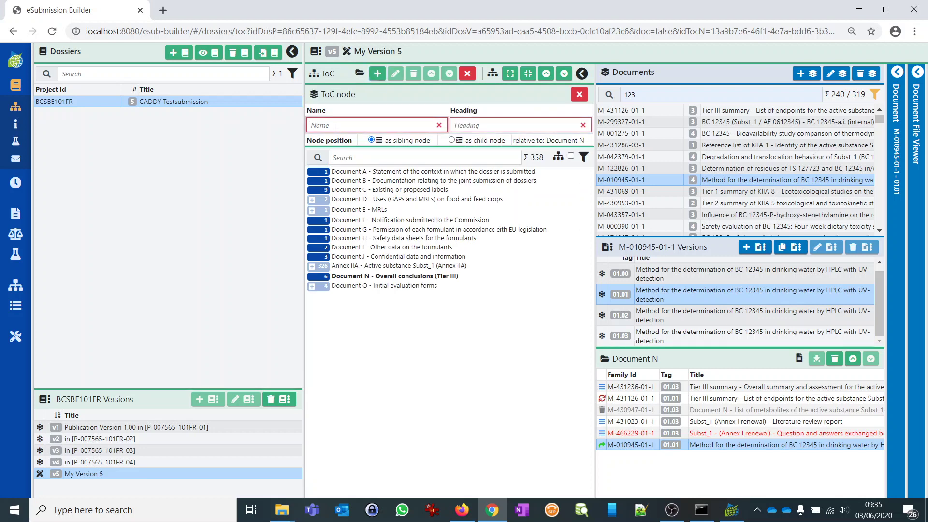
{"action": "type", "text": "Document N"}
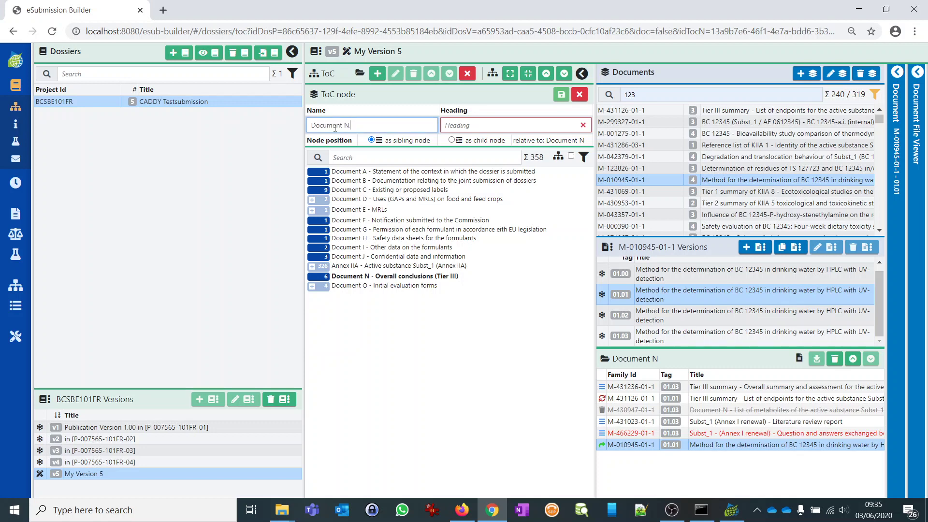
{"action": "type", "text": ".1"}
{"action": "left_click", "coordinate": [464, 125]}
{"action": "type", "text": "Test No"}
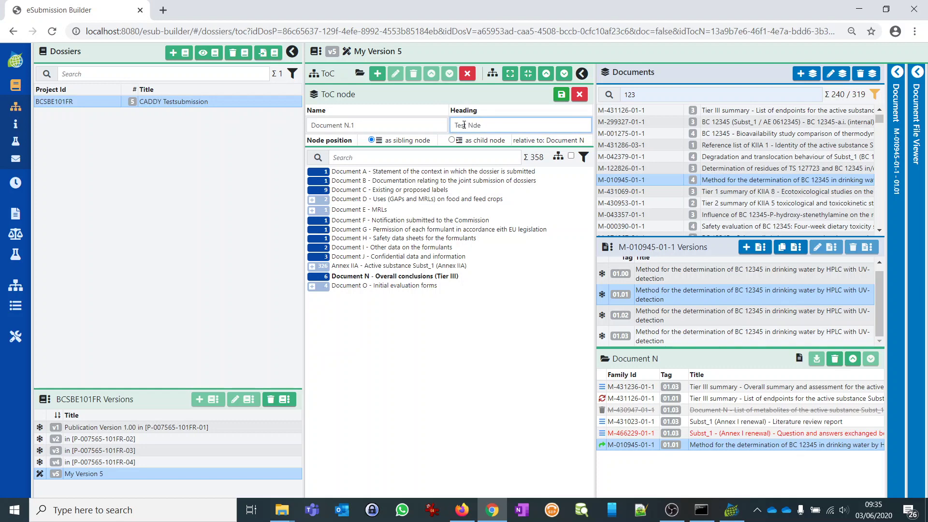
{"action": "type", "text": "de"}
{"action": "left_click", "coordinate": [561, 94]}
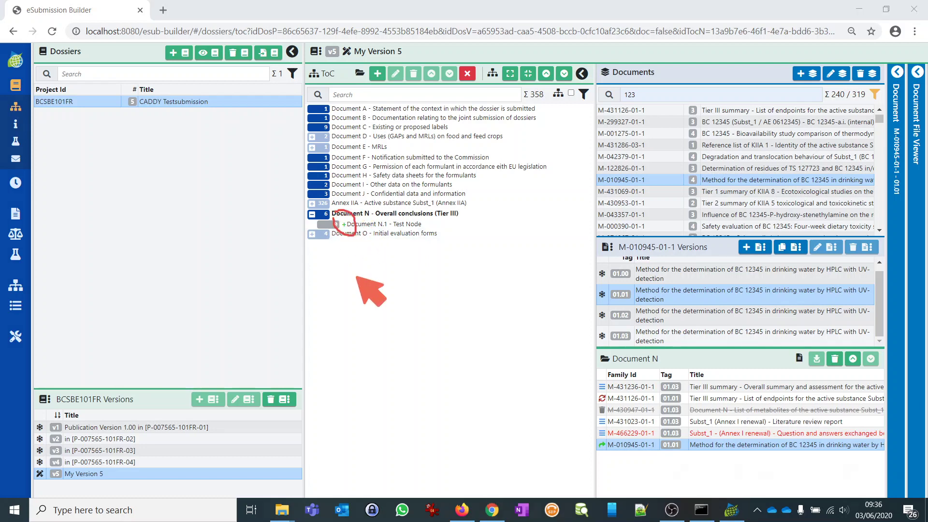
{"action": "key", "text": "Escape"}
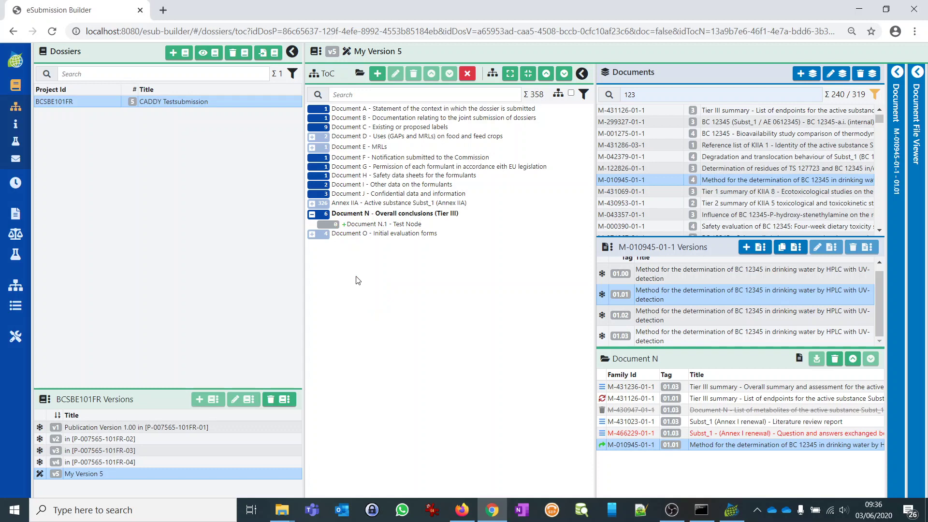
Assign version 01.01 of M-001275-01-1 and version 01.03 of M-431288-03-1 to the Document N.1 node
{"action": "left_click", "coordinate": [368, 225]}
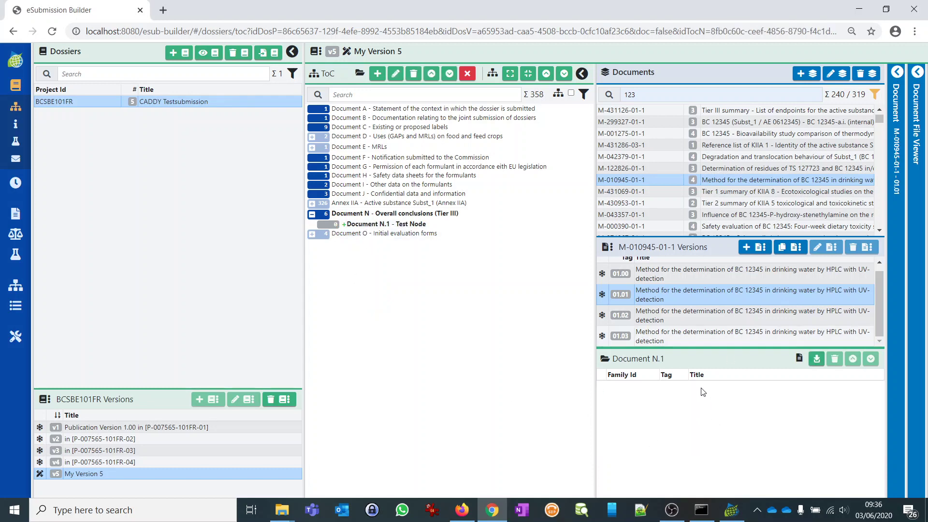
{"action": "left_click", "coordinate": [655, 136]}
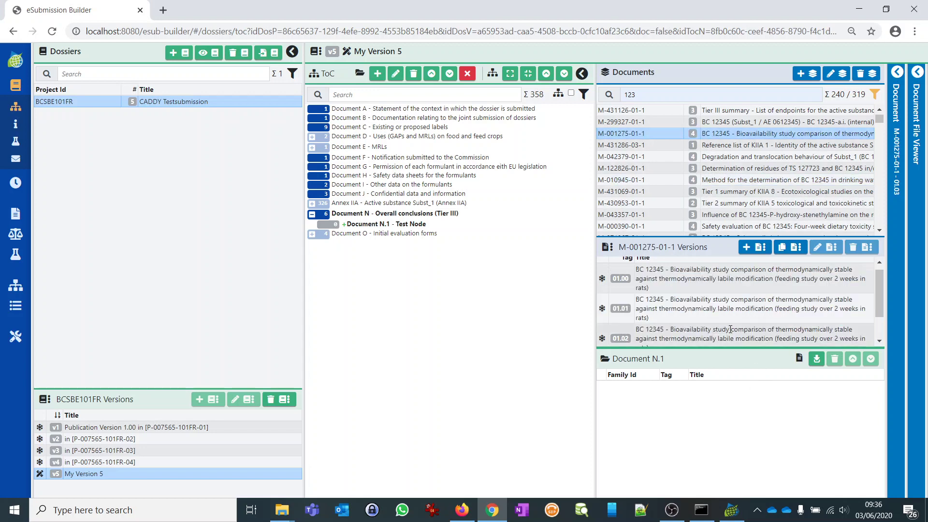
{"action": "left_click", "coordinate": [730, 315]}
{"action": "left_click", "coordinate": [816, 360]}
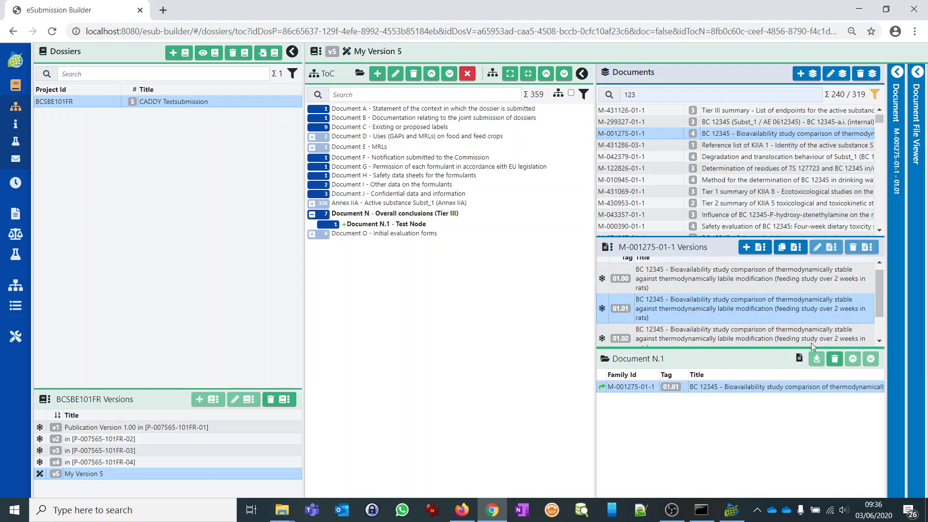
{"action": "scroll", "coordinate": [749, 184], "scroll_direction": "down", "scroll_amount": 5}
{"action": "left_click", "coordinate": [749, 186]}
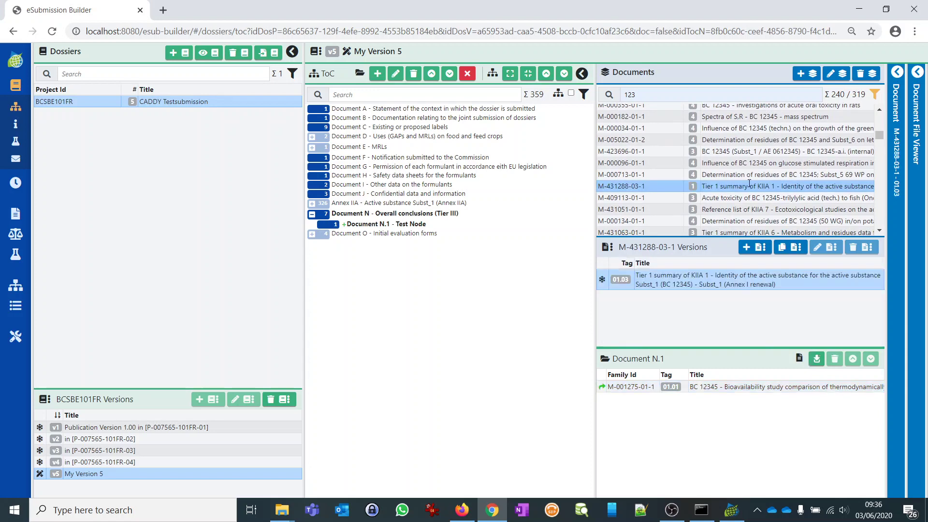
{"action": "left_click", "coordinate": [816, 360]}
Assign version 01.02 of the potato residue study M-004870-01-2 to the Document N.1 node
{"action": "scroll", "coordinate": [750, 188], "scroll_direction": "down", "scroll_amount": 5}
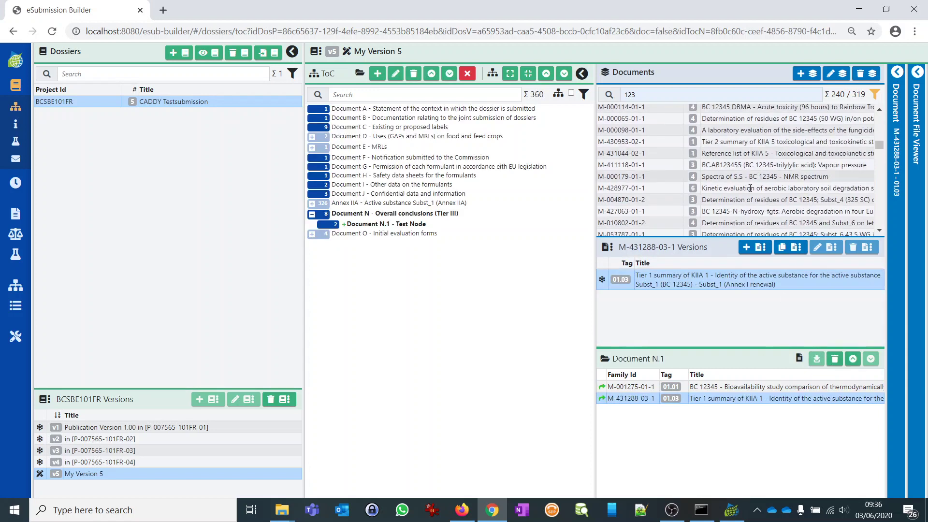
{"action": "left_click", "coordinate": [750, 200]}
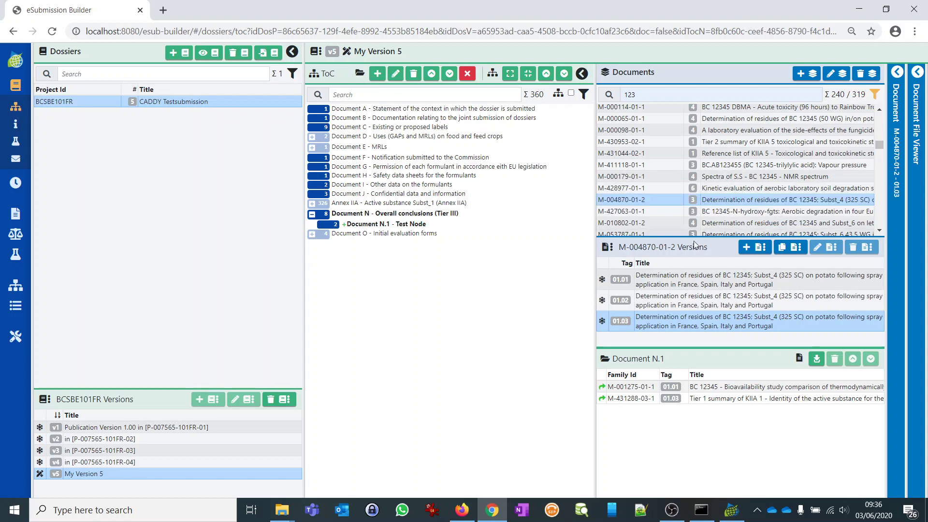
{"action": "left_click", "coordinate": [692, 300]}
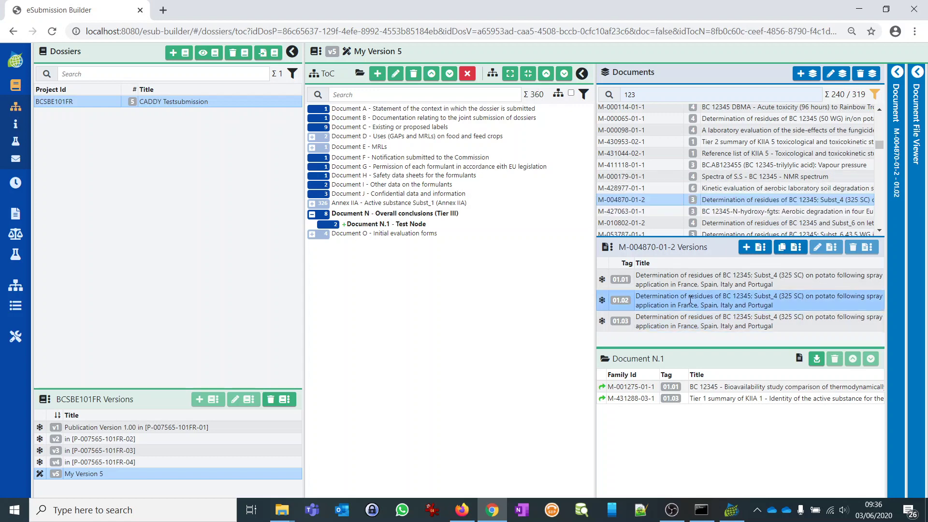
{"action": "left_click", "coordinate": [817, 360]}
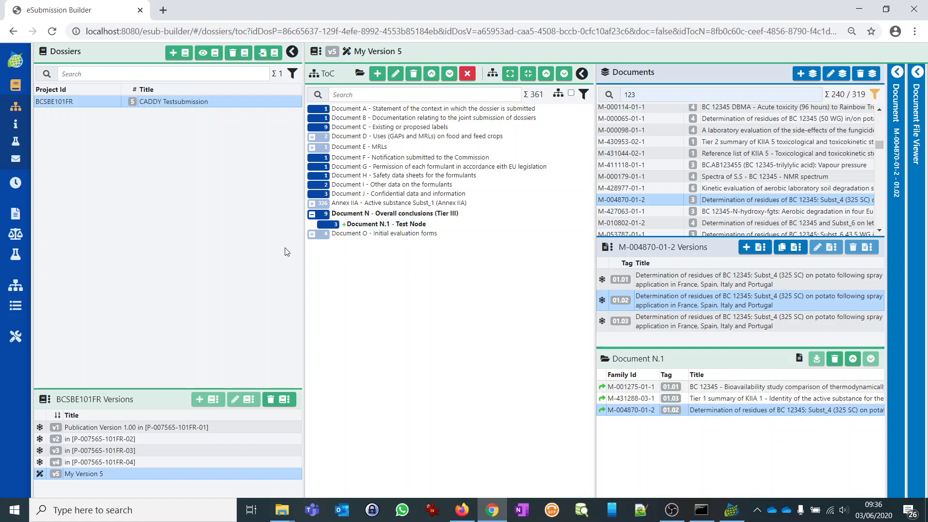
{"action": "left_click_drag", "start_coordinate": [323, 242], "coordinate": [339, 218]}
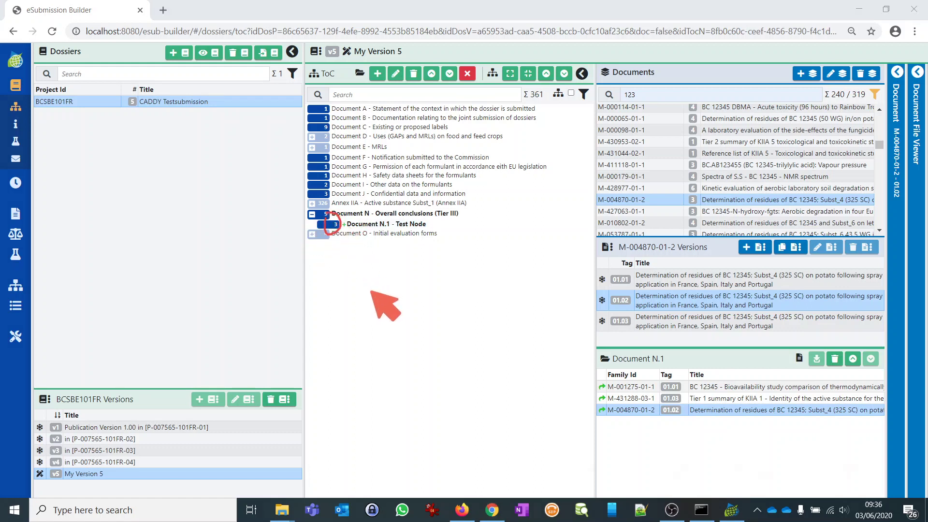
{"action": "key", "text": "Escape"}
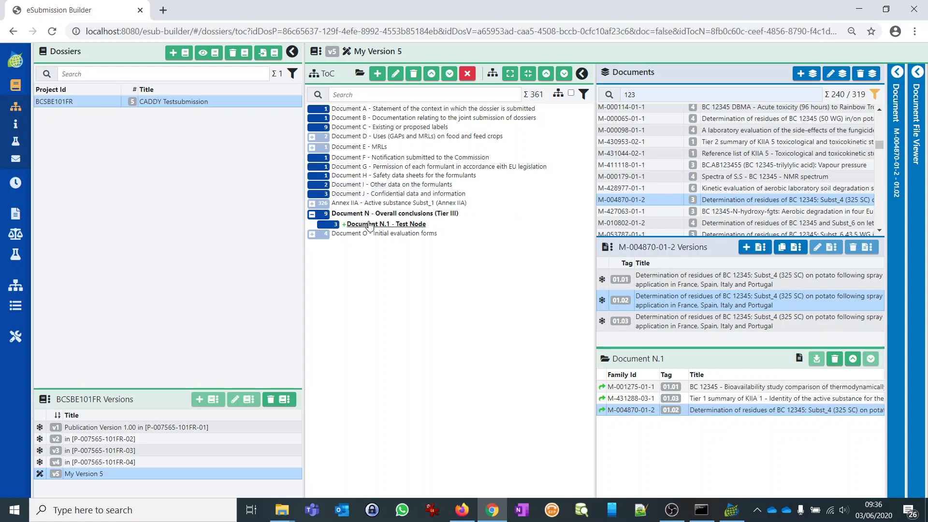
Add and save a sibling node relative to Document I with the name "Document Z" and the heading "Test"
{"action": "left_click", "coordinate": [360, 185]}
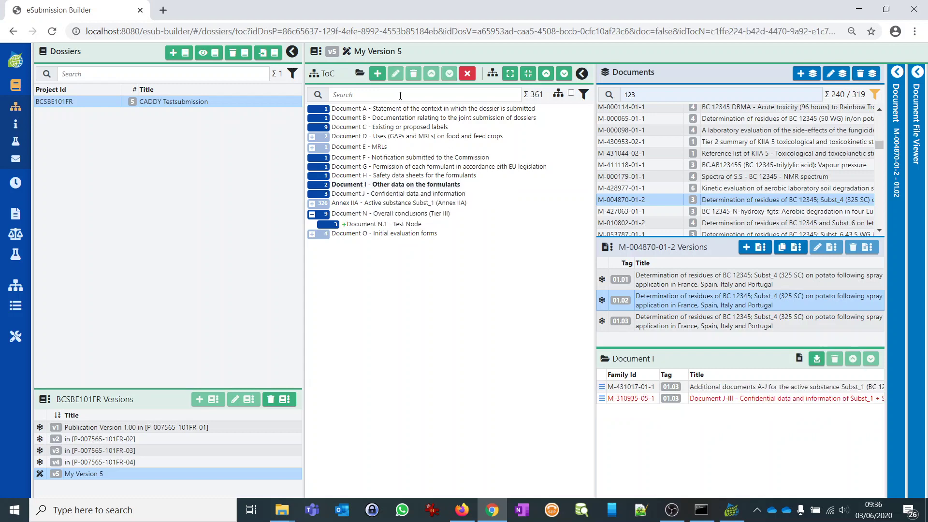
{"action": "left_click", "coordinate": [376, 76]}
{"action": "left_click", "coordinate": [351, 122]}
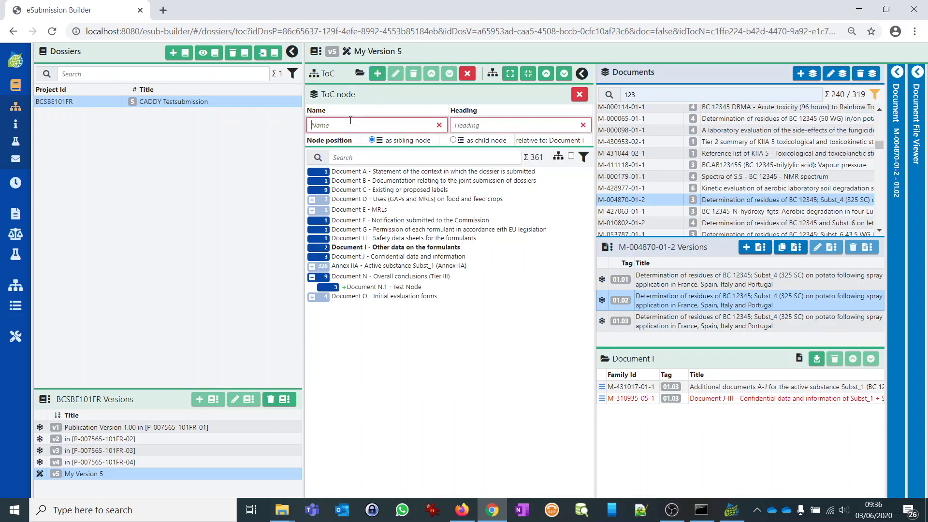
{"action": "type", "text": "Docum"}
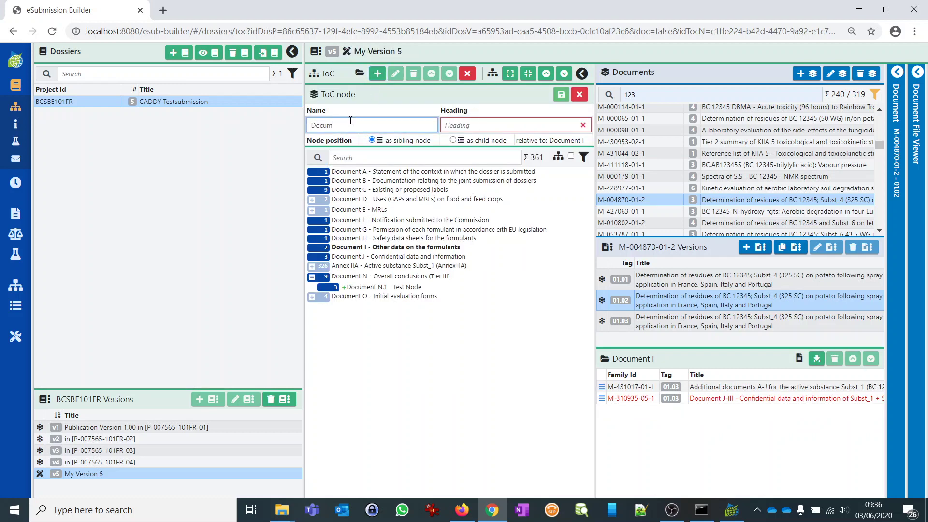
{"action": "type", "text": "enz"}
{"action": "key", "text": "BackSpace"}
{"action": "type", "text": "t Z"}
{"action": "left_click", "coordinate": [503, 123]}
{"action": "type", "text": "T"}
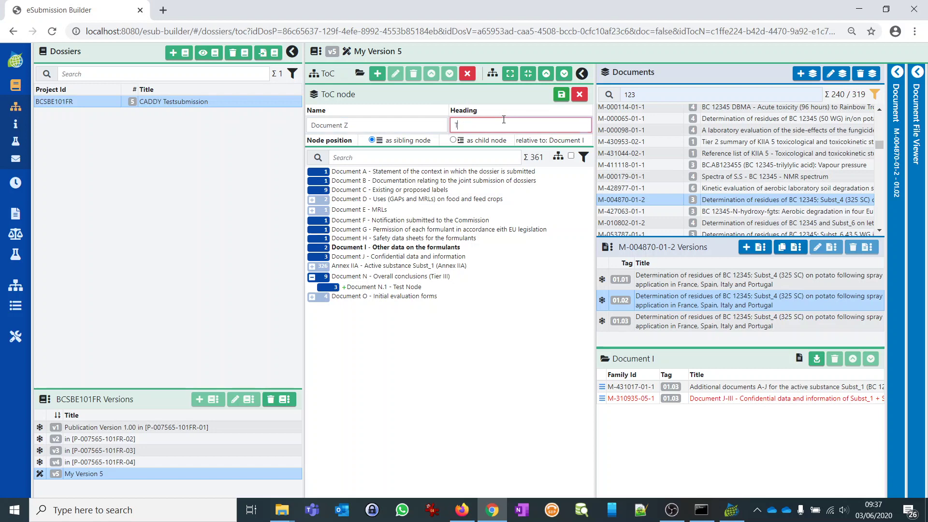
{"action": "type", "text": "est"}
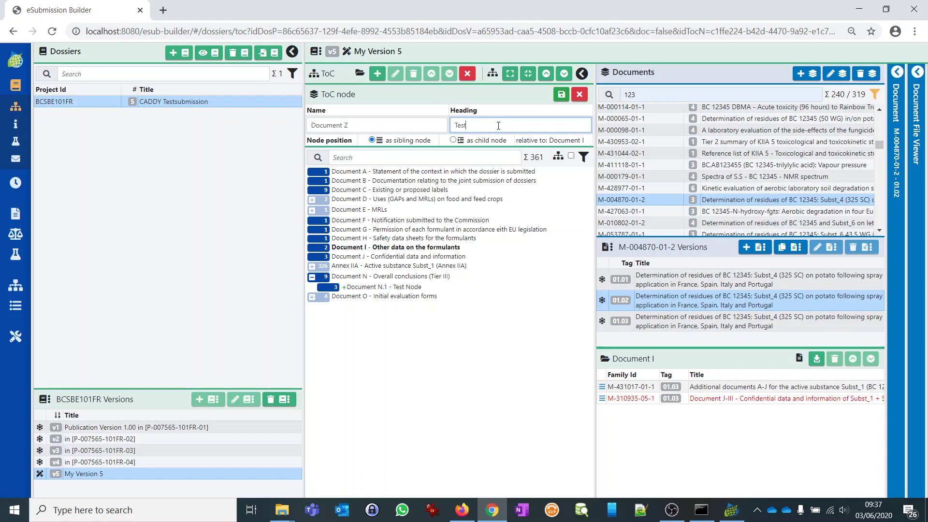
{"action": "left_click", "coordinate": [561, 96]}
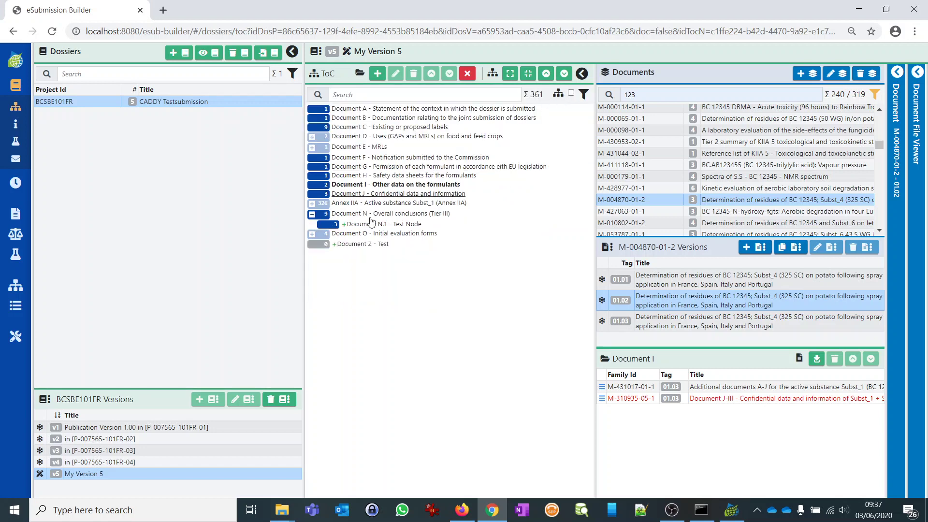
Move the Document Z node up in the table of contents so it sits between Document G and Document H
{"action": "left_click", "coordinate": [351, 245]}
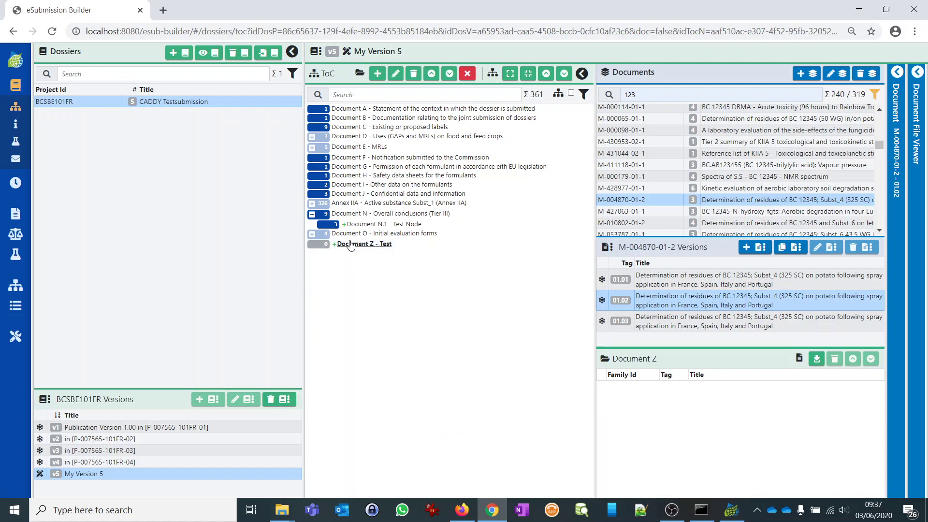
{"action": "left_click", "coordinate": [432, 75]}
{"action": "left_click", "coordinate": [432, 75]}
{"action": "left_click", "coordinate": [432, 76]}
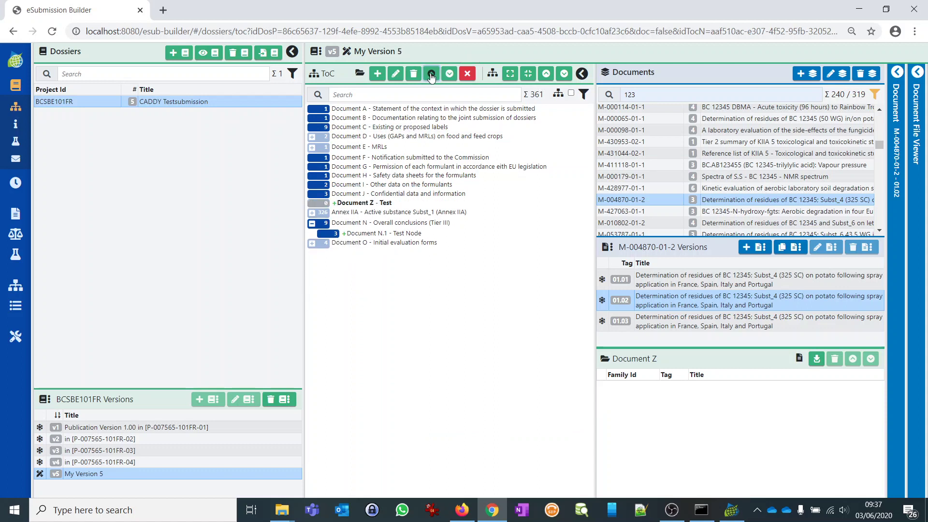
{"action": "left_click", "coordinate": [432, 75]}
{"action": "left_click", "coordinate": [431, 75]}
{"action": "left_click", "coordinate": [432, 75]}
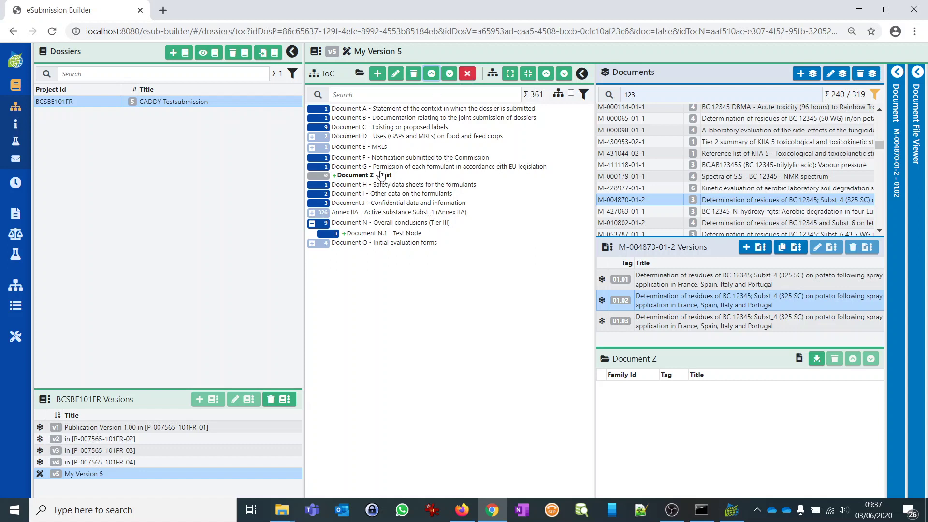
{"action": "left_click", "coordinate": [373, 189]}
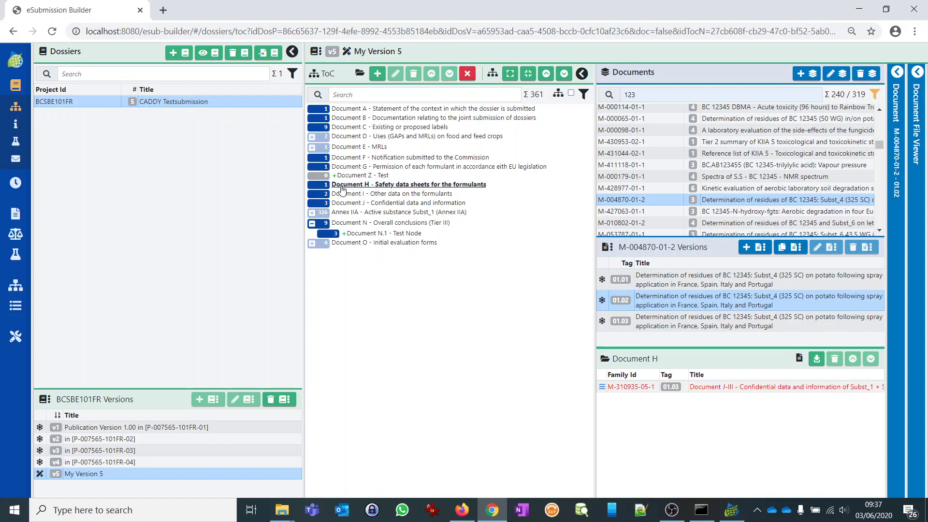
{"action": "left_click", "coordinate": [468, 74]}
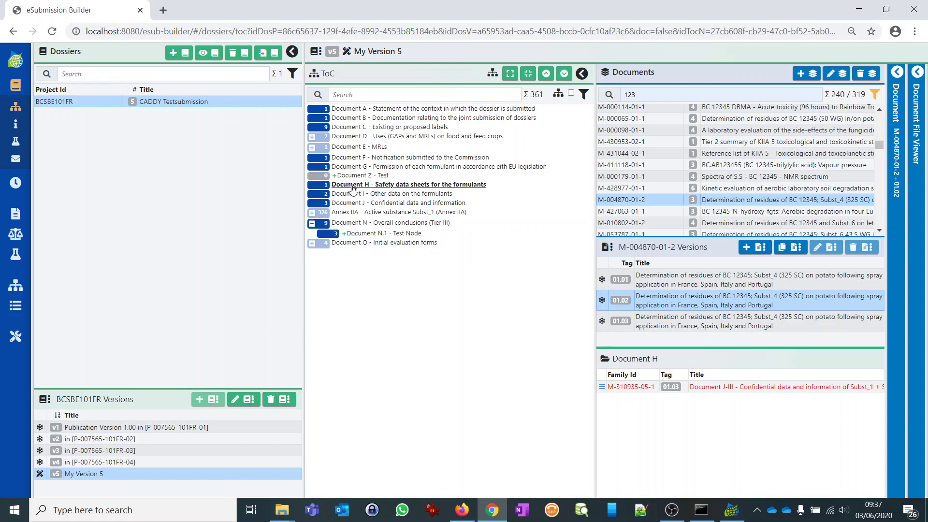
{"action": "left_click", "coordinate": [237, 402]}
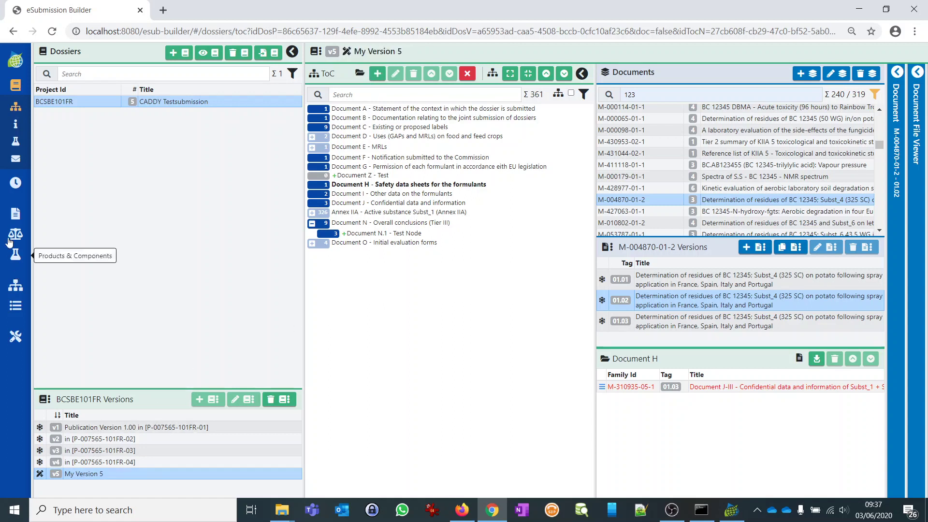
Lock My Version 5 in its publications view and publish it in the CADDY_XML format
{"action": "left_click", "coordinate": [16, 184]}
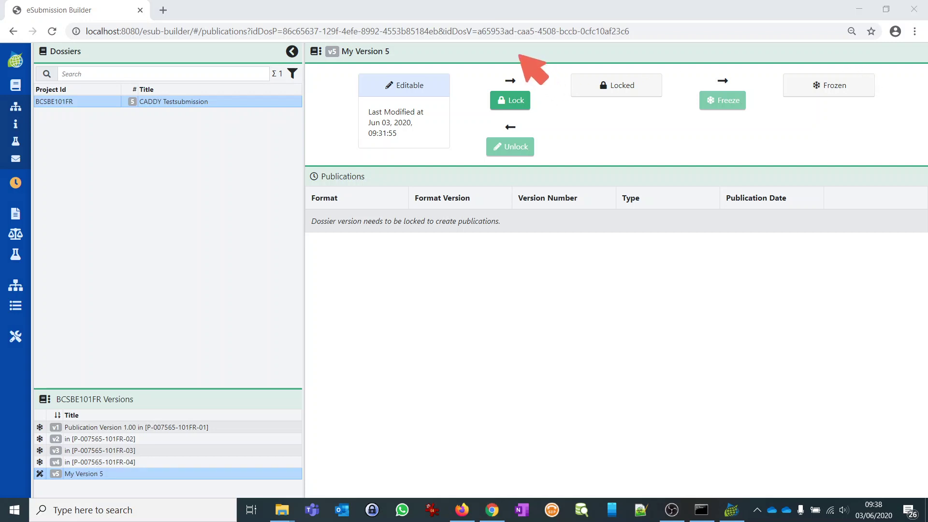
{"action": "mouse_move", "coordinate": [519, 54]}
{"action": "left_mouse_down"}
{"action": "mouse_move", "coordinate": [358, 66]}
{"action": "mouse_move", "coordinate": [360, 138]}
{"action": "mouse_move", "coordinate": [693, 166]}
{"action": "mouse_move", "coordinate": [908, 109]}
{"action": "mouse_move", "coordinate": [682, 37]}
{"action": "mouse_move", "coordinate": [454, 47]}
{"action": "left_mouse_up"}
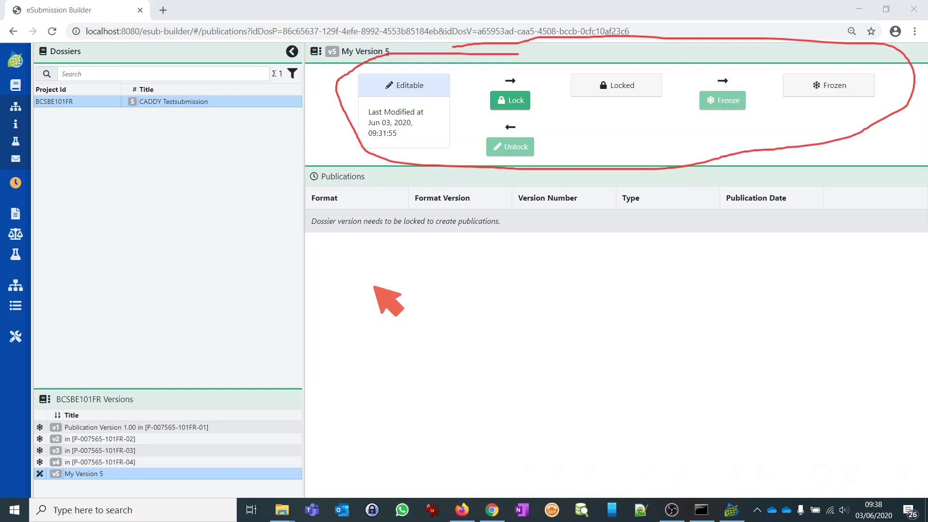
{"action": "key", "text": "Escape"}
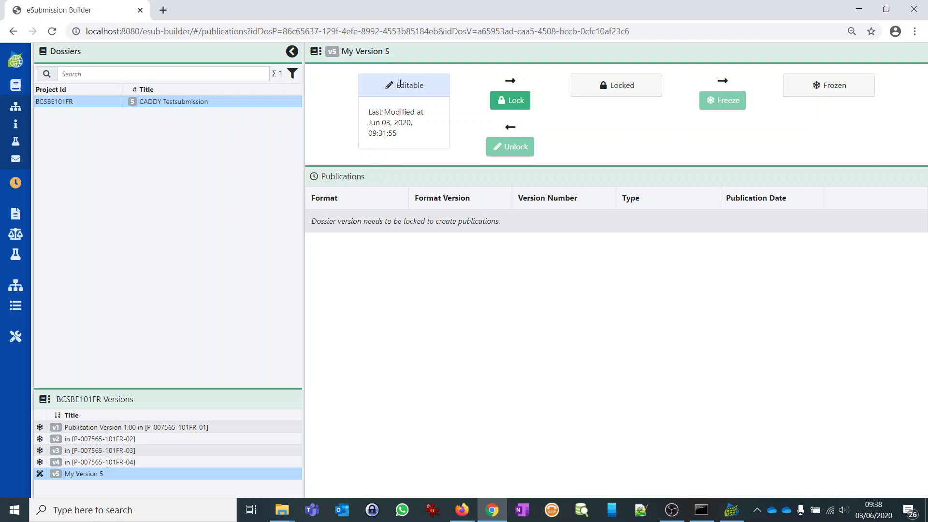
{"action": "left_click", "coordinate": [504, 105]}
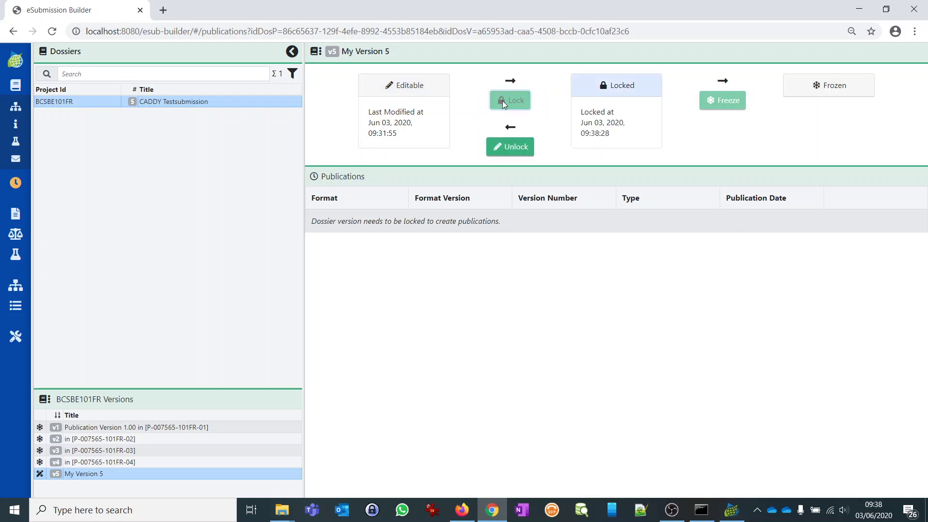
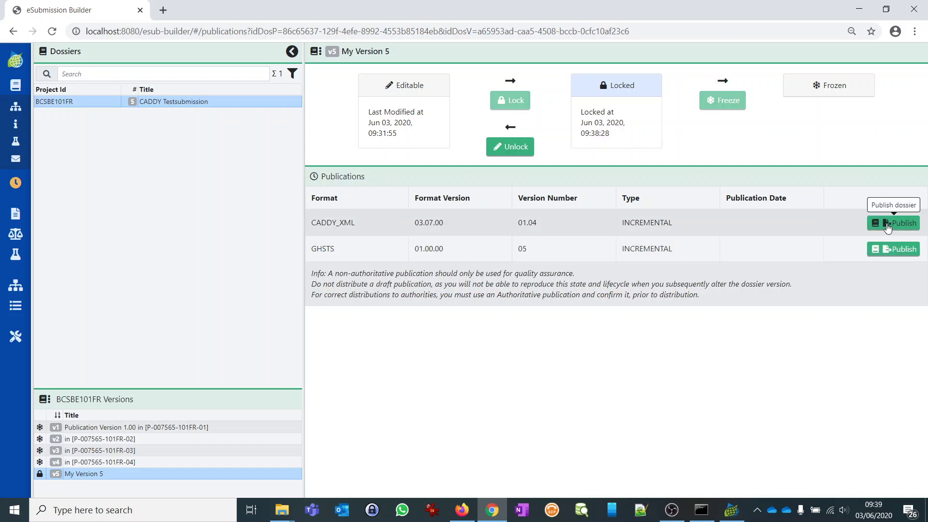
{"action": "left_click", "coordinate": [888, 224]}
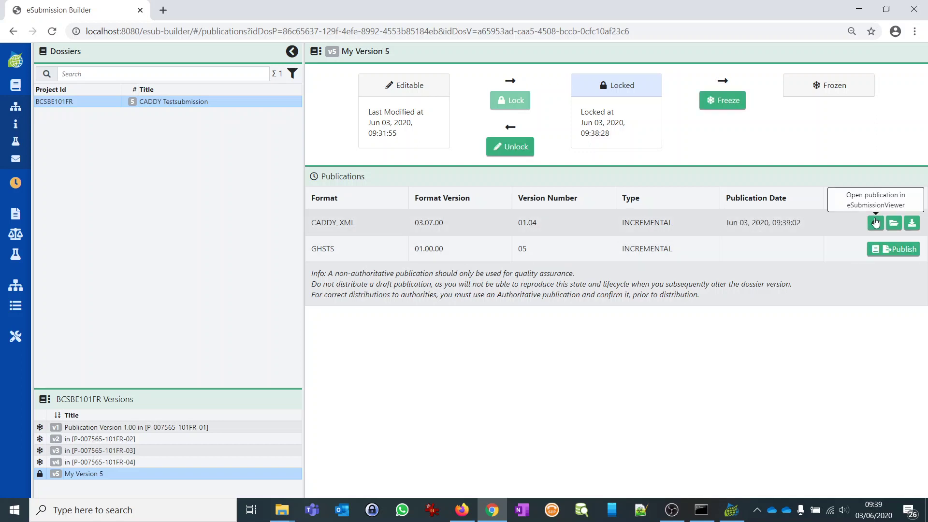
Open the CADDY_XML publication in eSubmissionViewer and examine Document N, the Document N.1 documents, and the report data of Document N.1/03
{"action": "left_click", "coordinate": [876, 222]}
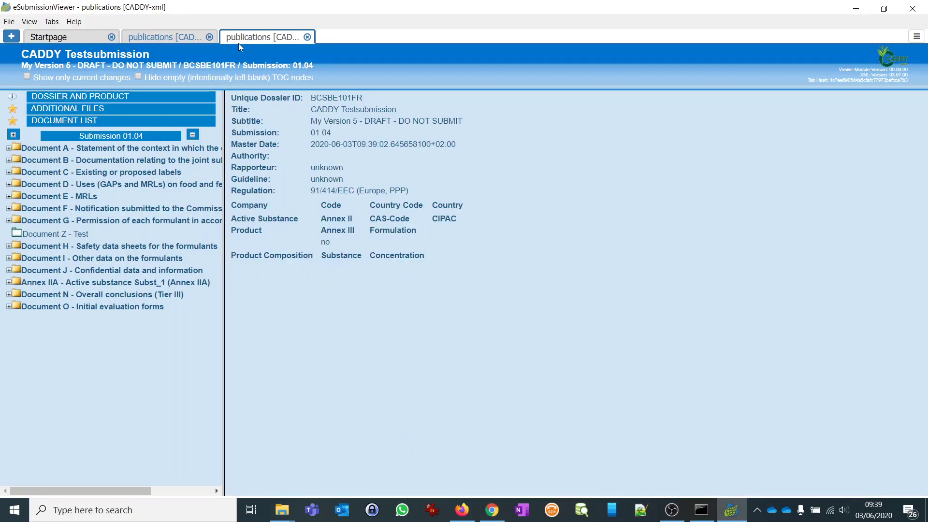
{"action": "left_click", "coordinate": [9, 307]}
{"action": "left_click", "coordinate": [9, 294]}
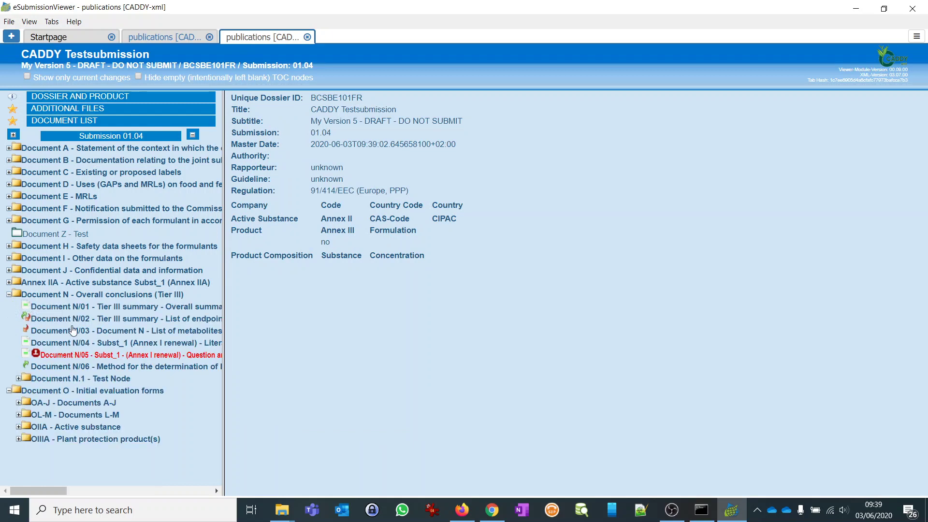
{"action": "left_click", "coordinate": [77, 295]}
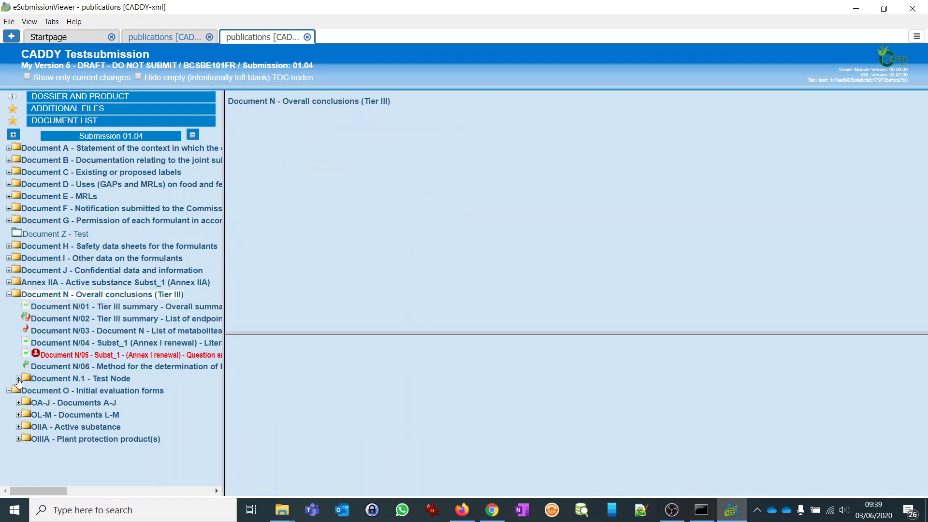
{"action": "left_click", "coordinate": [18, 380]}
{"action": "left_click", "coordinate": [70, 382]}
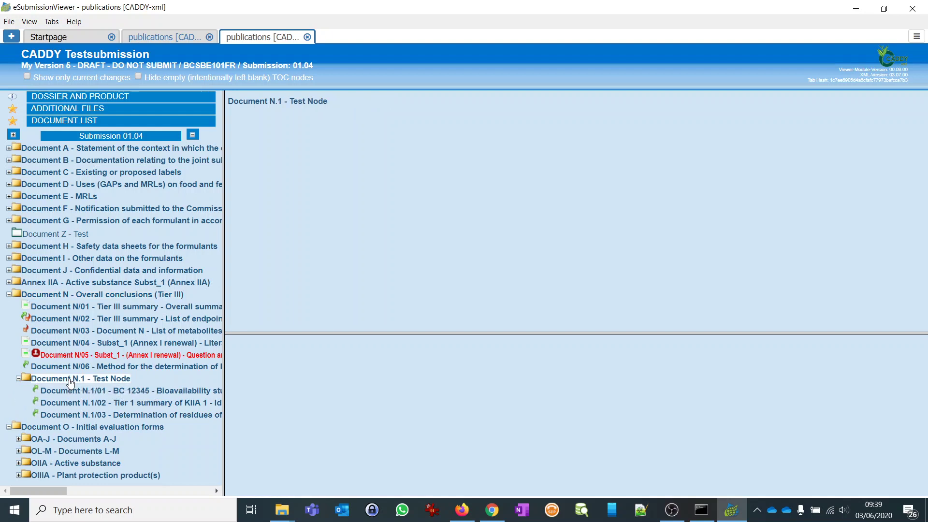
{"action": "left_click", "coordinate": [74, 392]}
{"action": "left_click", "coordinate": [75, 408]}
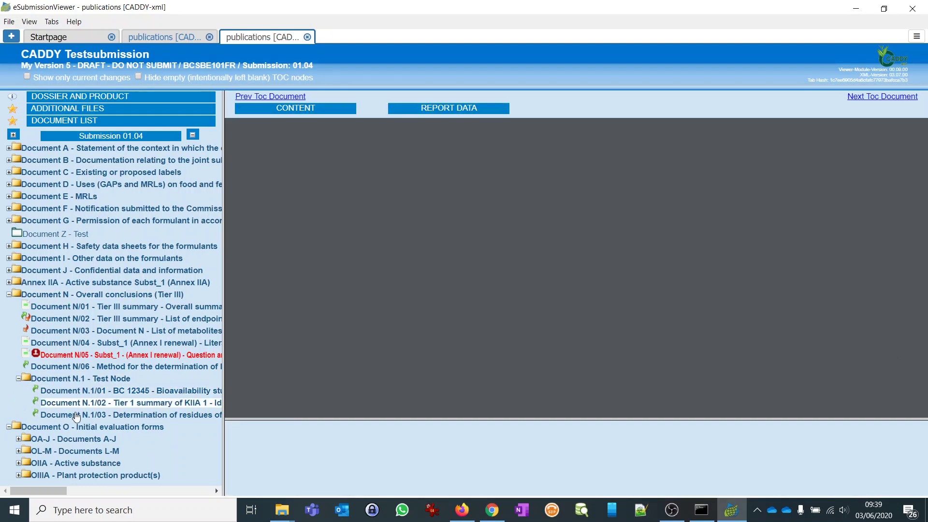
{"action": "left_click", "coordinate": [76, 416]}
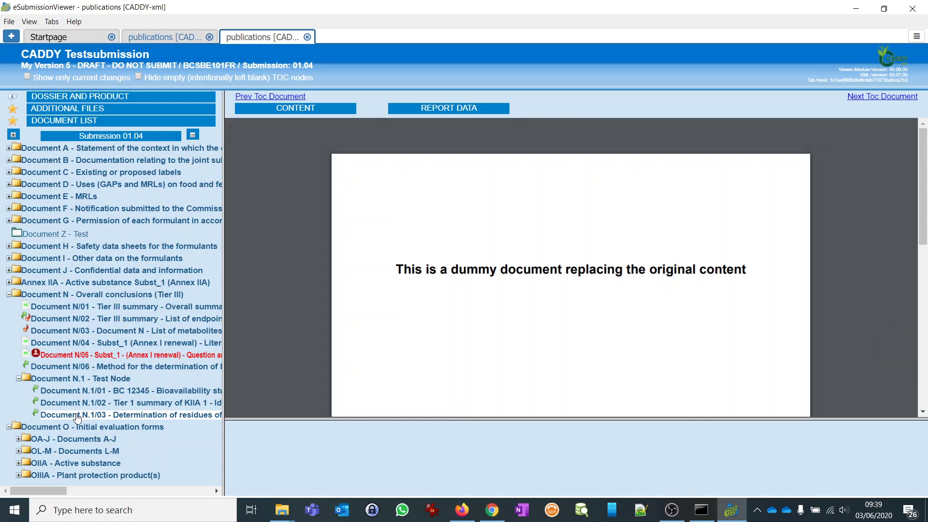
{"action": "left_click", "coordinate": [439, 111]}
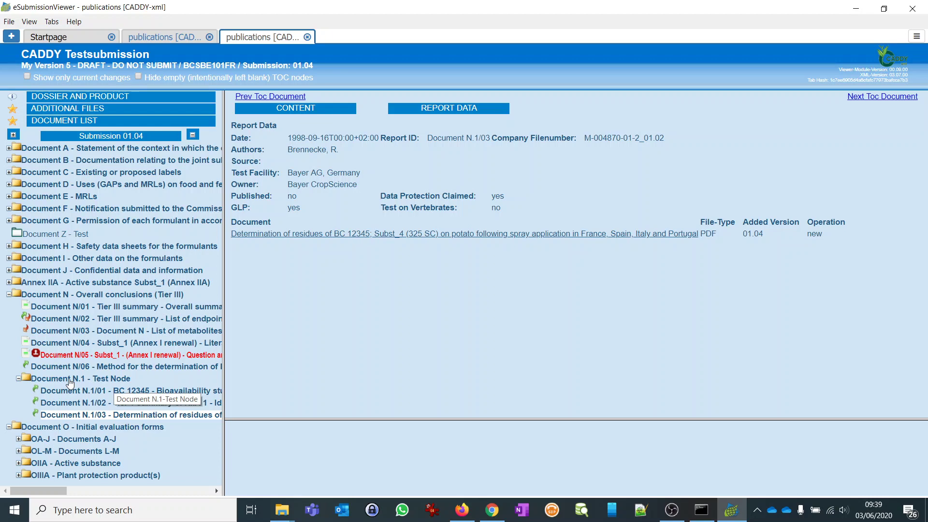
Close both open publications in eSubmissionViewer and return to eSubmission Builder, dismissing the viewer notice
{"action": "left_click", "coordinate": [307, 37]}
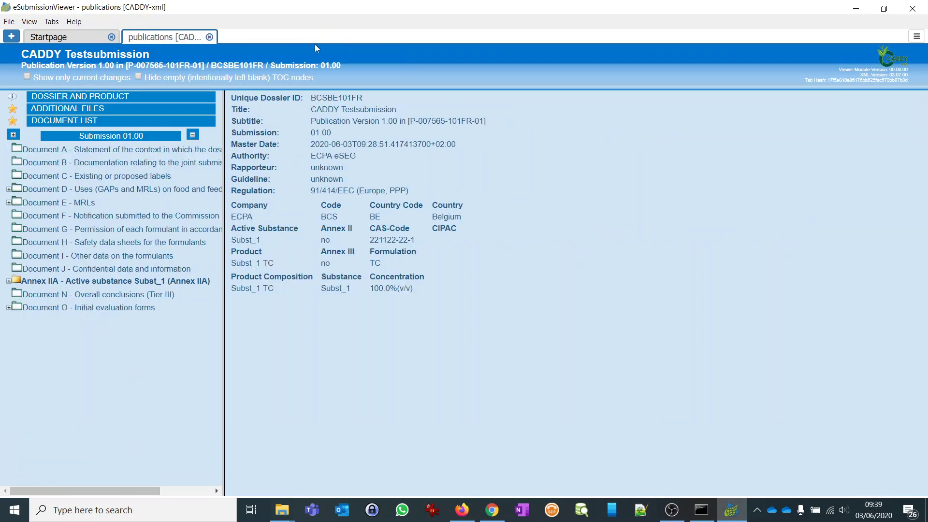
{"action": "left_click", "coordinate": [210, 37]}
{"action": "left_click", "coordinate": [857, 9]}
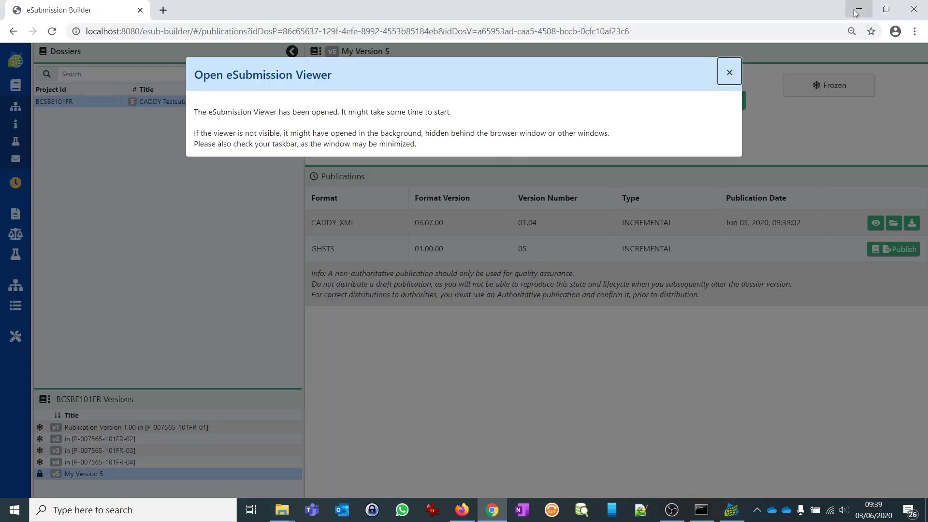
{"action": "left_click", "coordinate": [729, 73]}
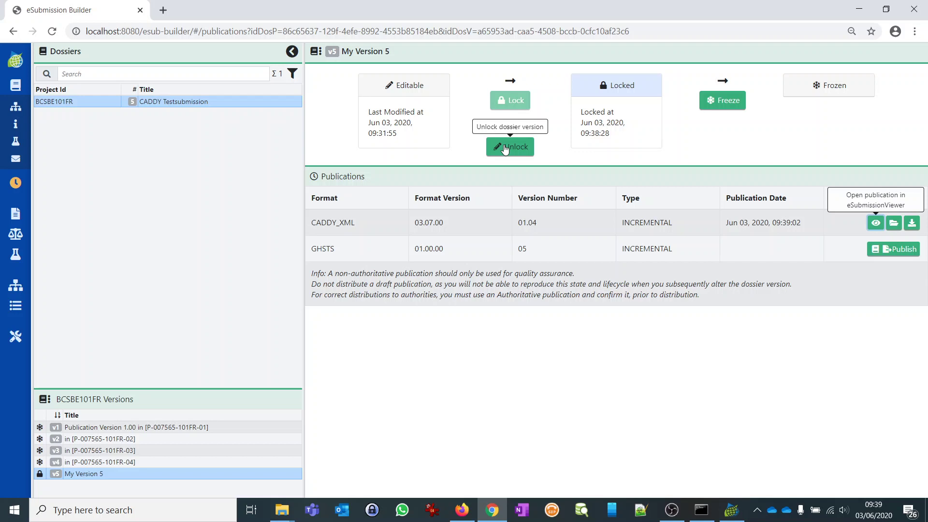
Unlock and relock My Version 5 to republish it as CADDY_XML, and freeze the version
{"action": "left_click", "coordinate": [505, 148]}
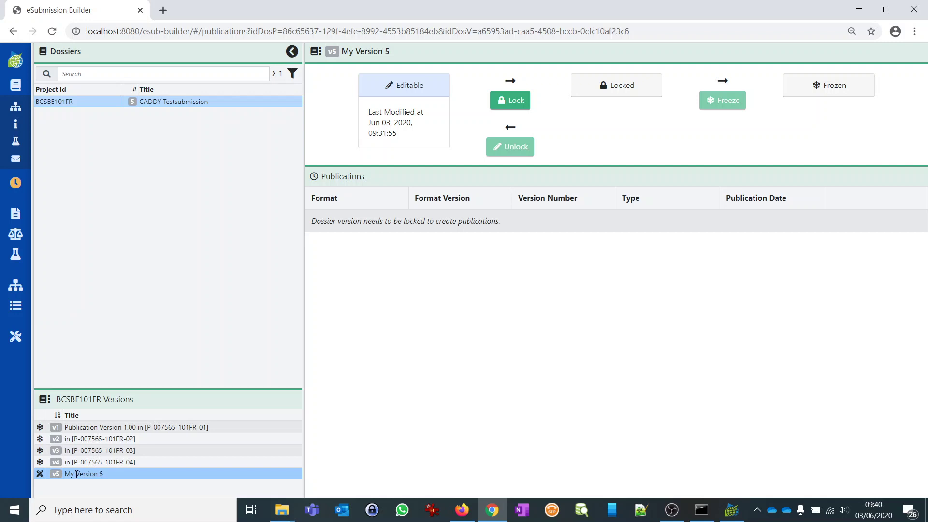
{"action": "left_click", "coordinate": [514, 100]}
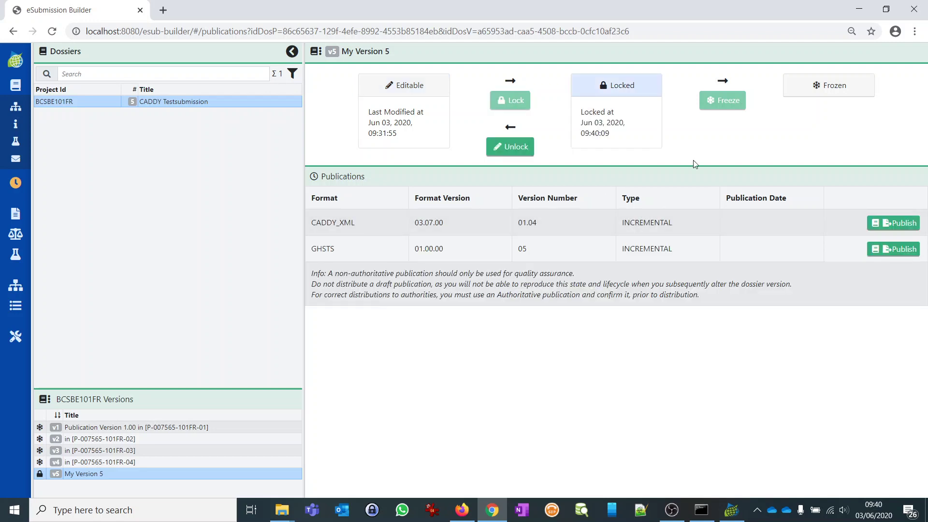
{"action": "left_click", "coordinate": [897, 224]}
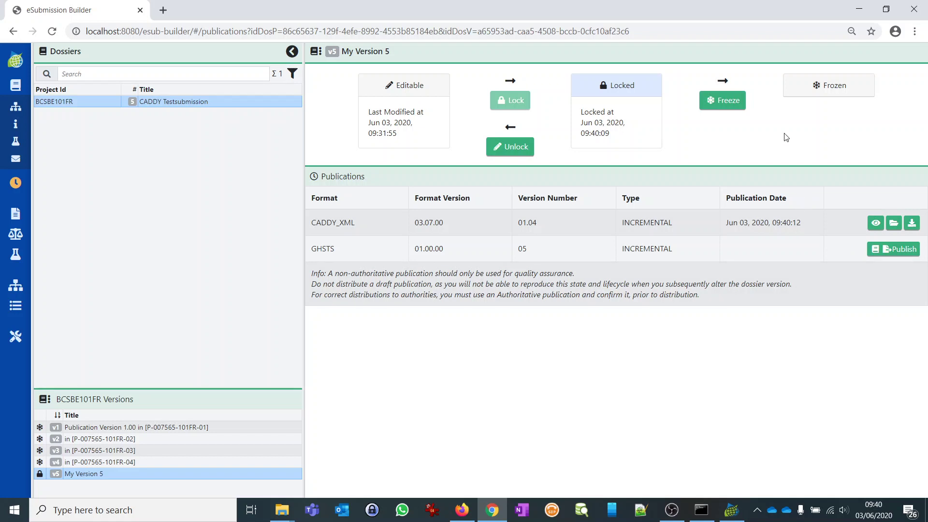
{"action": "left_click", "coordinate": [715, 105]}
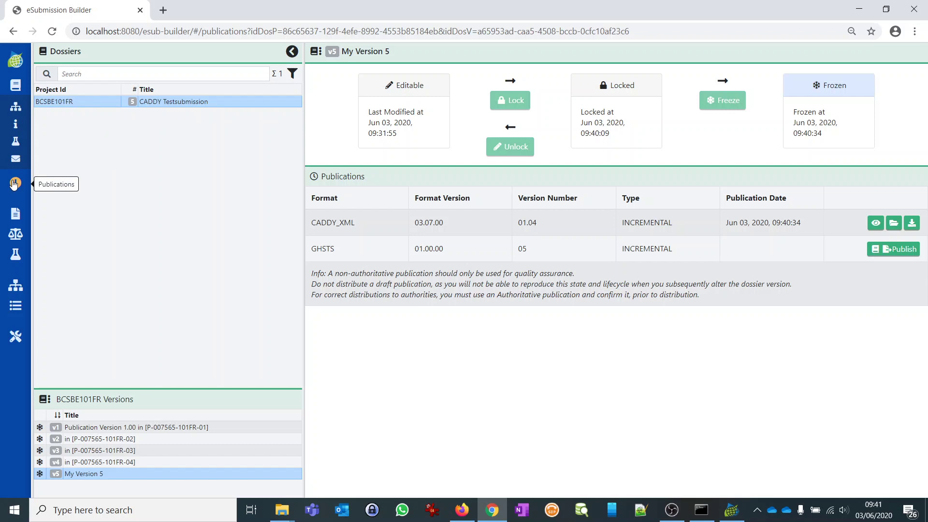
Review the table of contents, dossier information and product details of the frozen My Version 5
{"action": "left_click", "coordinate": [16, 87]}
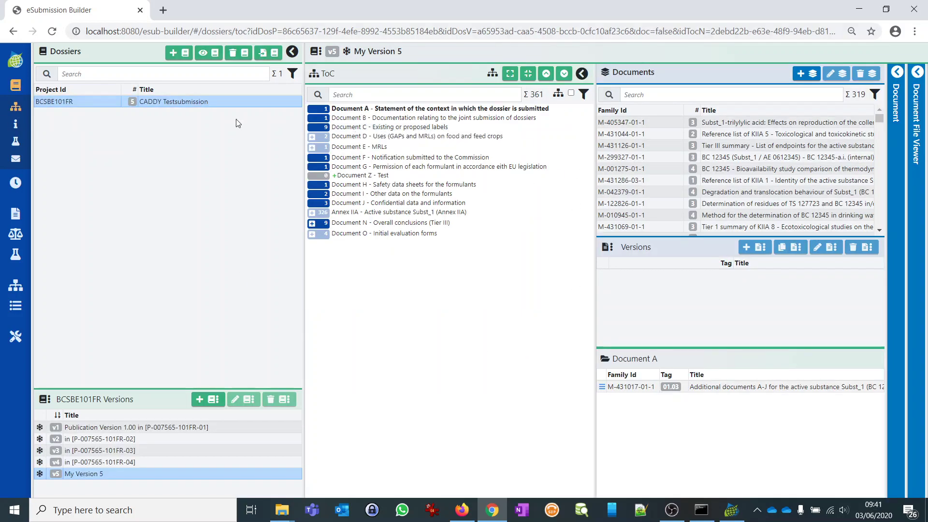
{"action": "left_click", "coordinate": [15, 126]}
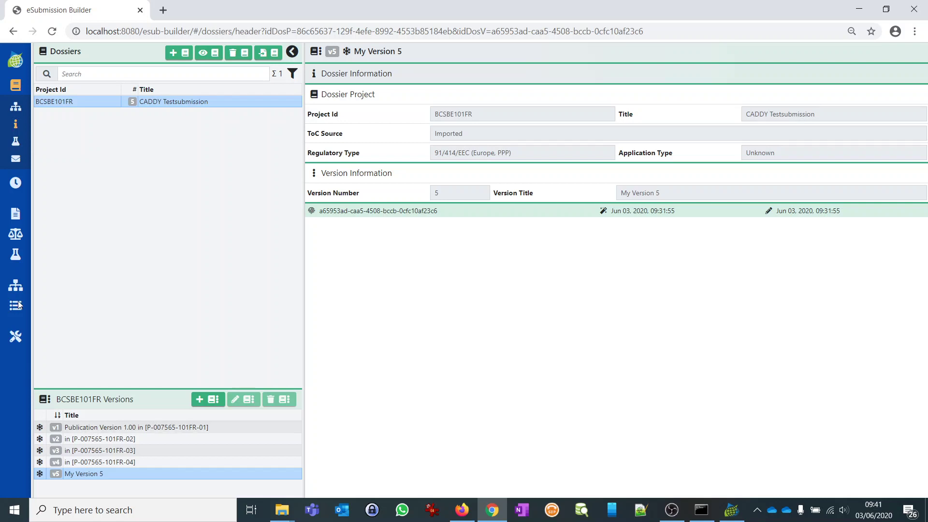
{"action": "left_click", "coordinate": [16, 142]}
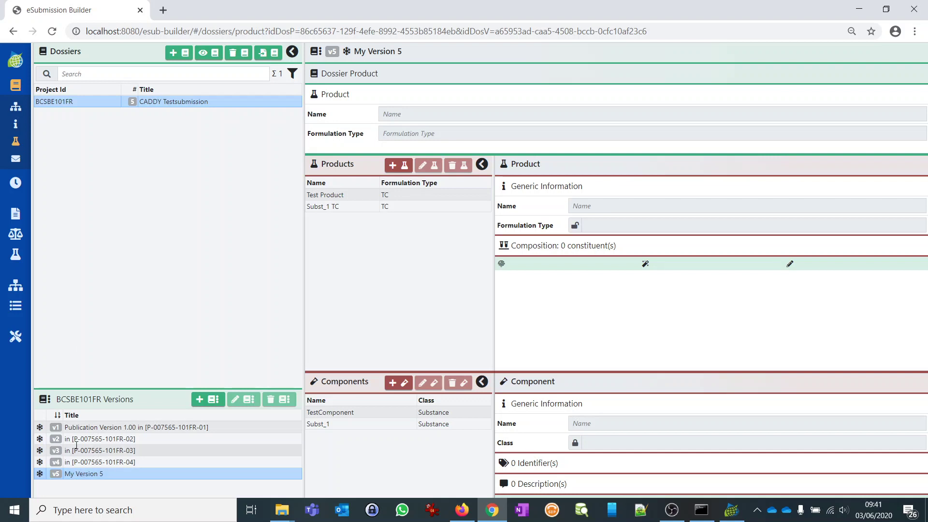
Examine the product assigned to Publication Version 1.00 and its Subst_1 TC product details
{"action": "left_click", "coordinate": [81, 428]}
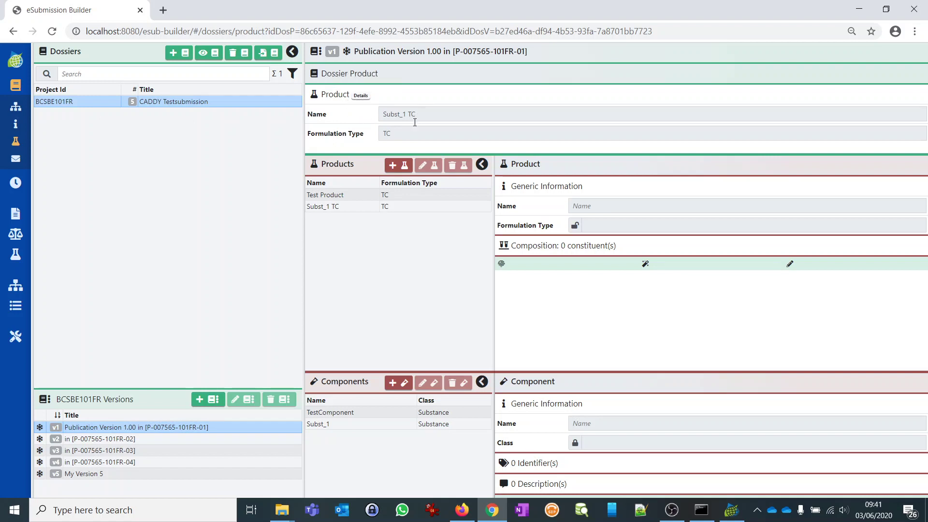
{"action": "left_click", "coordinate": [360, 99]}
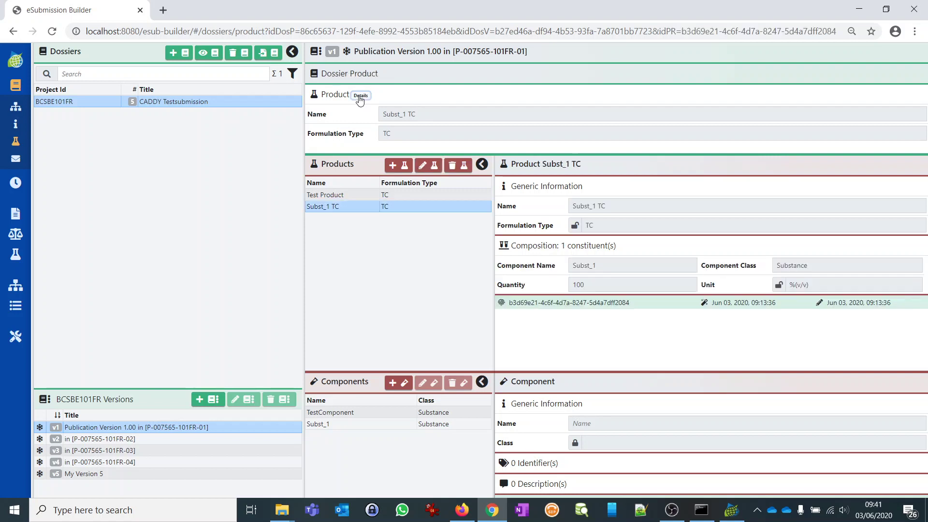
{"action": "left_click", "coordinate": [343, 207]}
Create a new version of dossier BCSBE101FR with the version title V6 and save it
{"action": "left_click", "coordinate": [97, 474]}
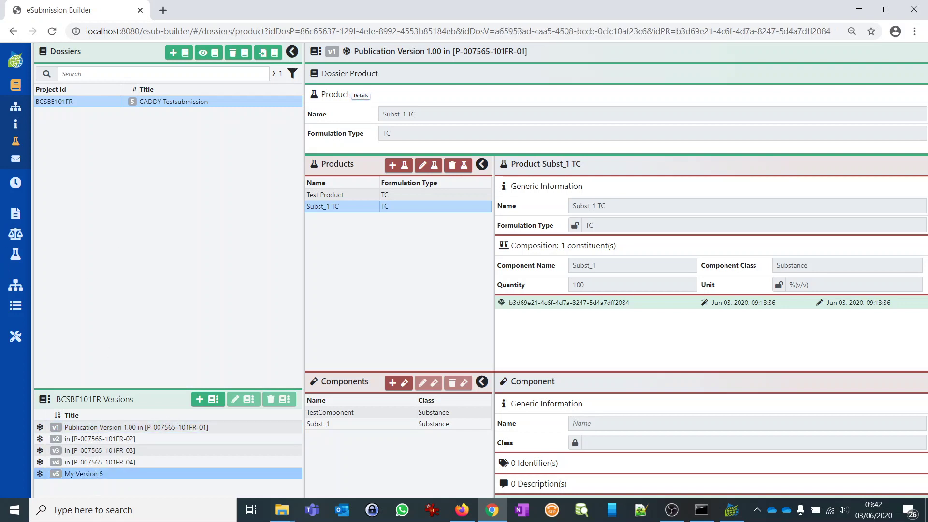
{"action": "left_click", "coordinate": [209, 402]}
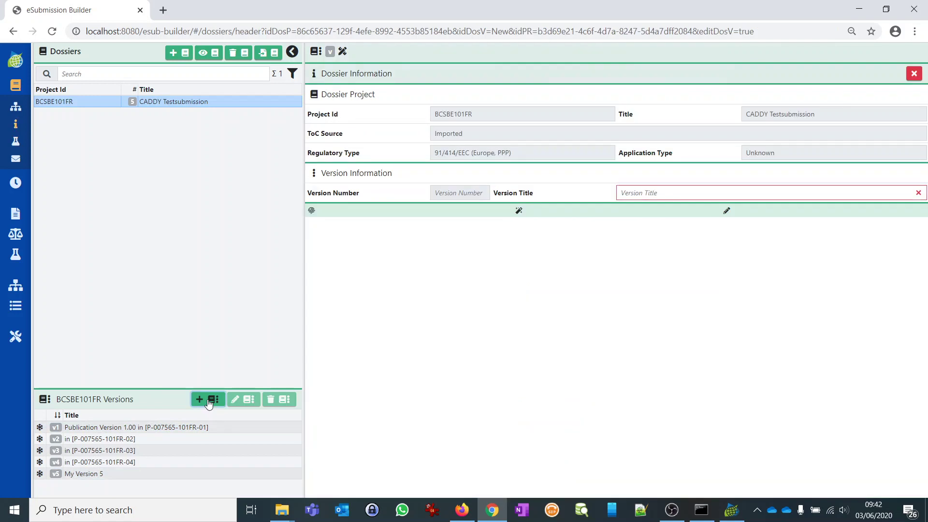
{"action": "left_click", "coordinate": [697, 193]}
{"action": "type", "text": "V6"}
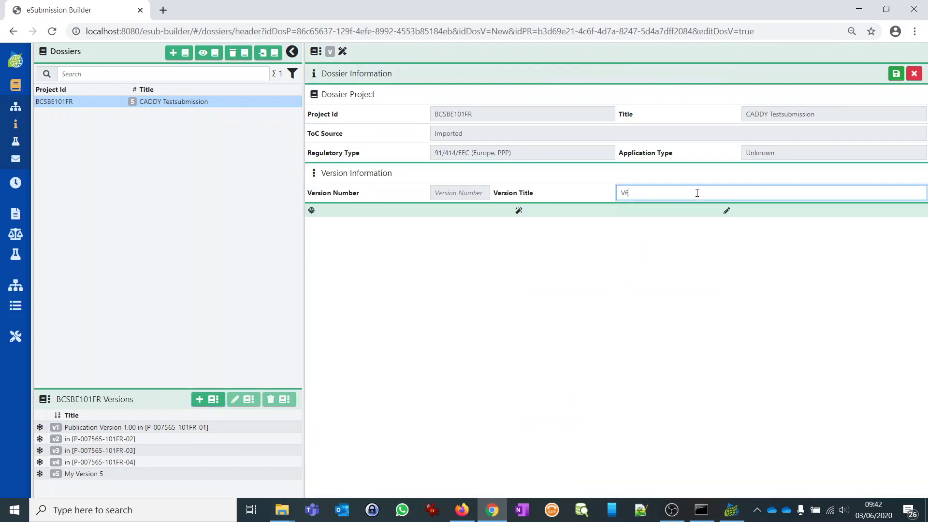
{"action": "left_click", "coordinate": [897, 74]}
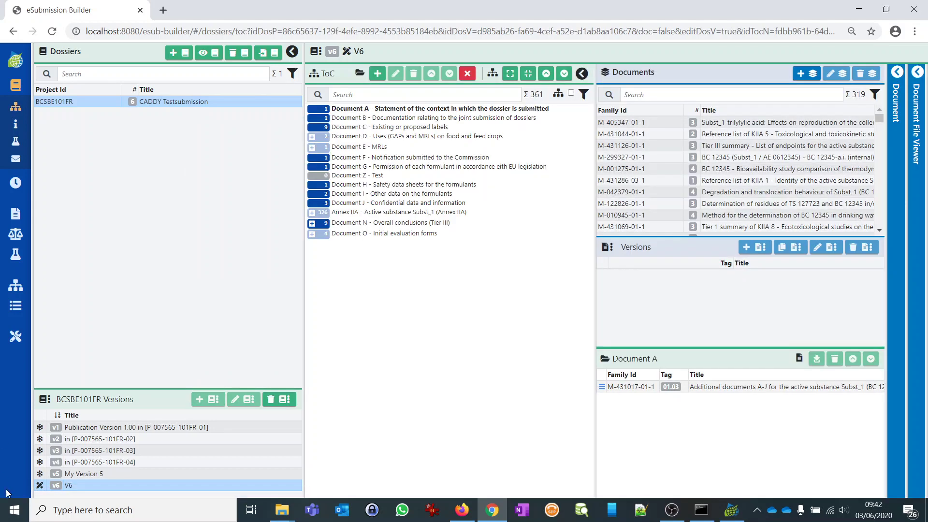
Assign Test Product as the dossier product of version V6 and save the change
{"action": "left_click", "coordinate": [15, 141]}
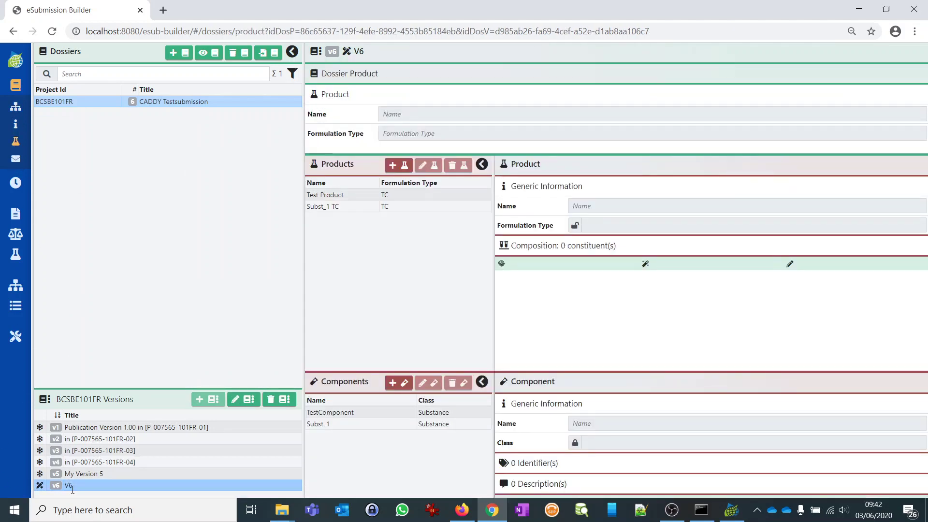
{"action": "left_click", "coordinate": [322, 194]}
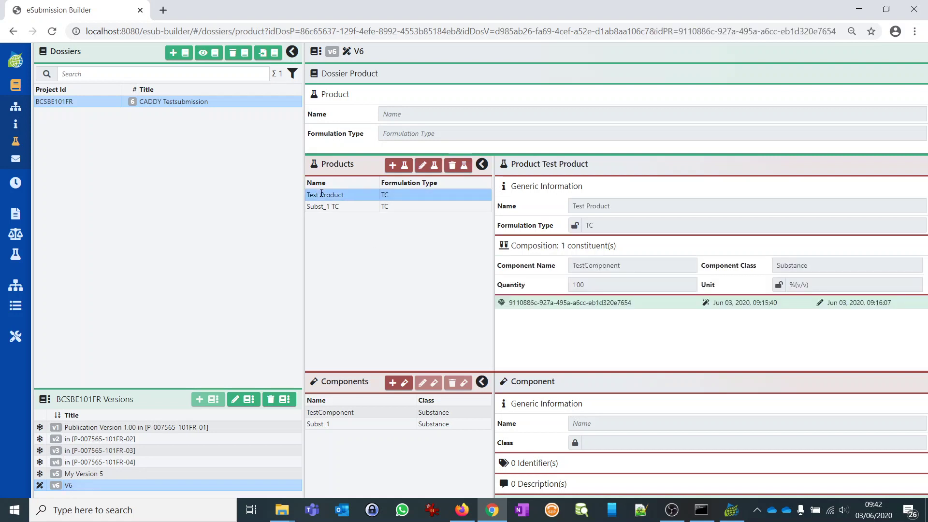
{"action": "left_click", "coordinate": [240, 401]}
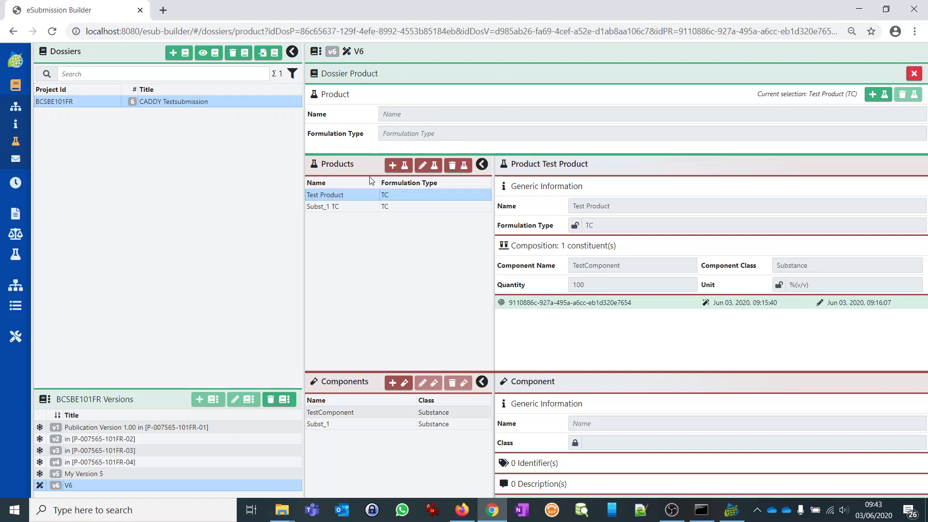
{"action": "left_click", "coordinate": [873, 96]}
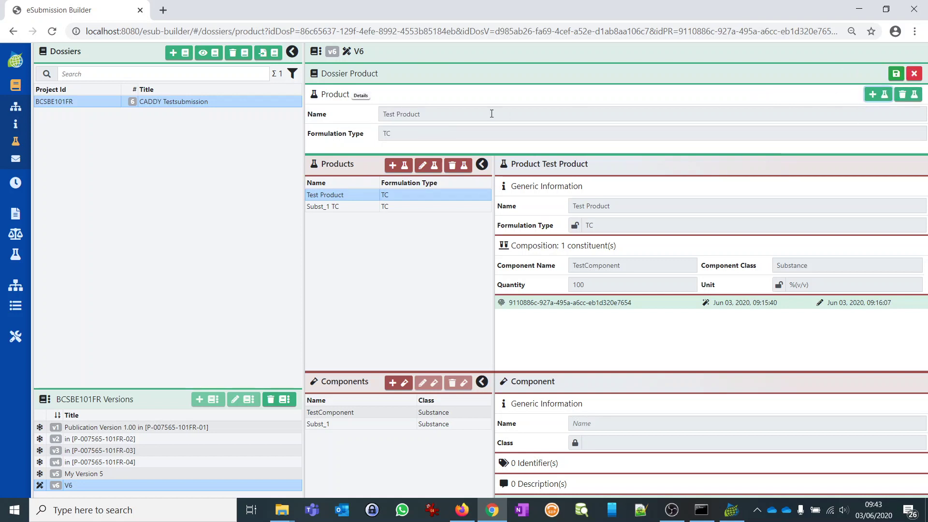
{"action": "left_click", "coordinate": [897, 75]}
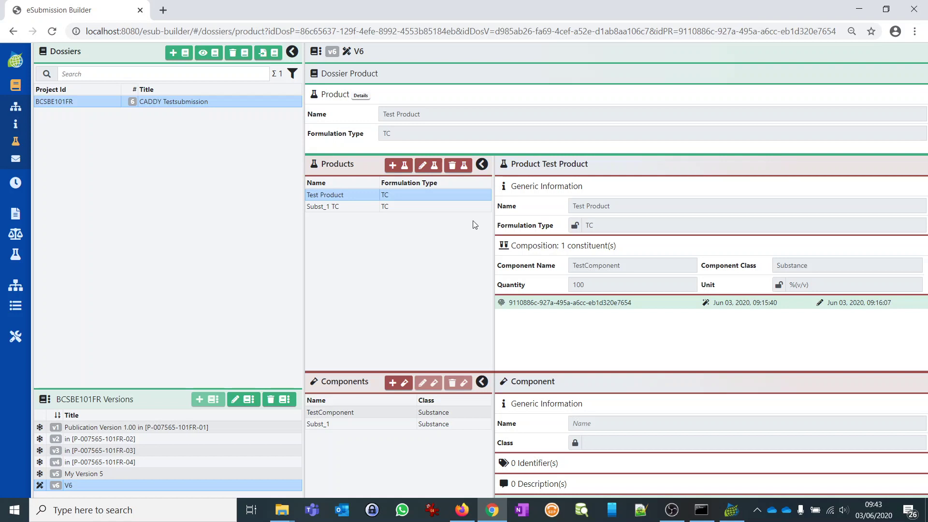
Edit the sender and recipient data of version V6 and assign MyAuthority as the sender
{"action": "left_click", "coordinate": [16, 160]}
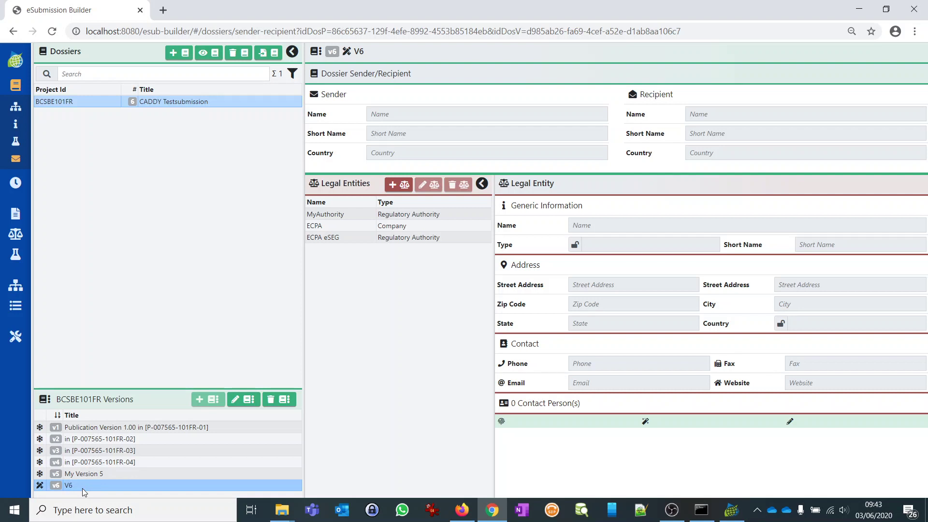
{"action": "left_click", "coordinate": [243, 399]}
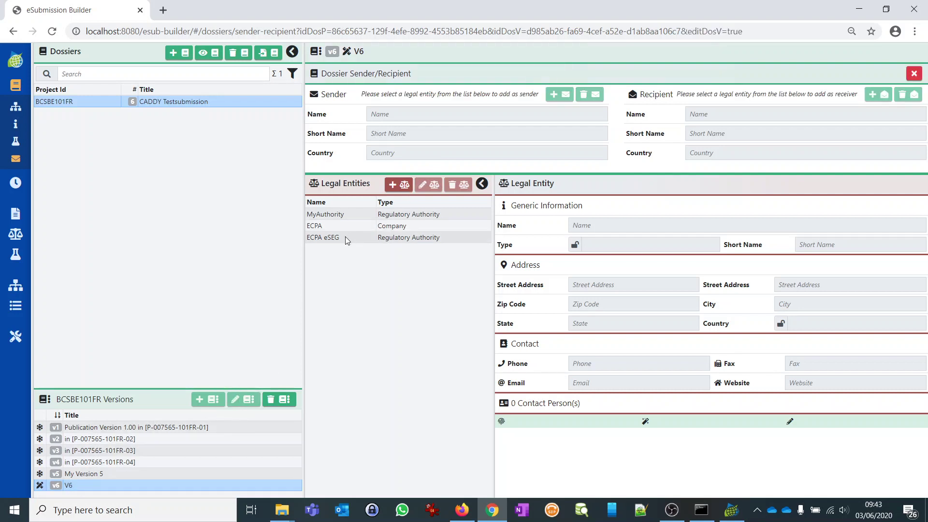
{"action": "left_click", "coordinate": [327, 213]}
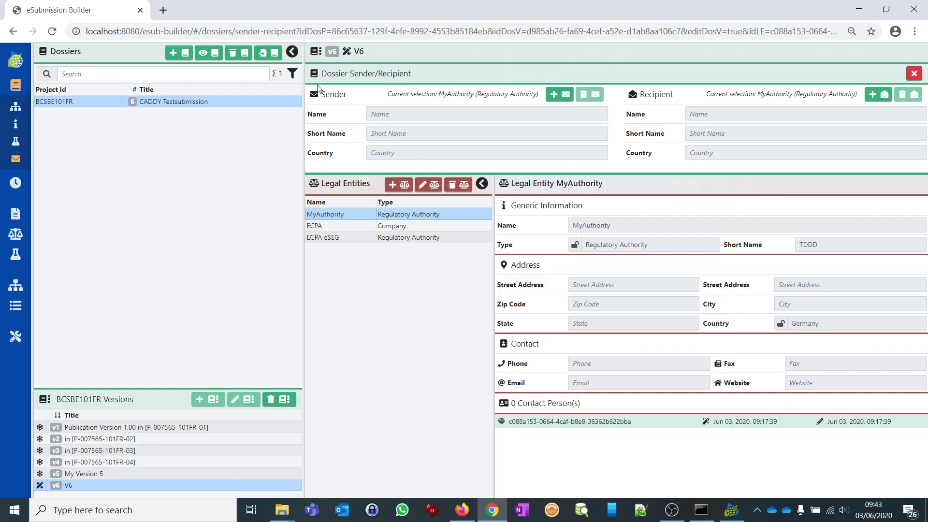
{"action": "key", "text": "ctrl+a"}
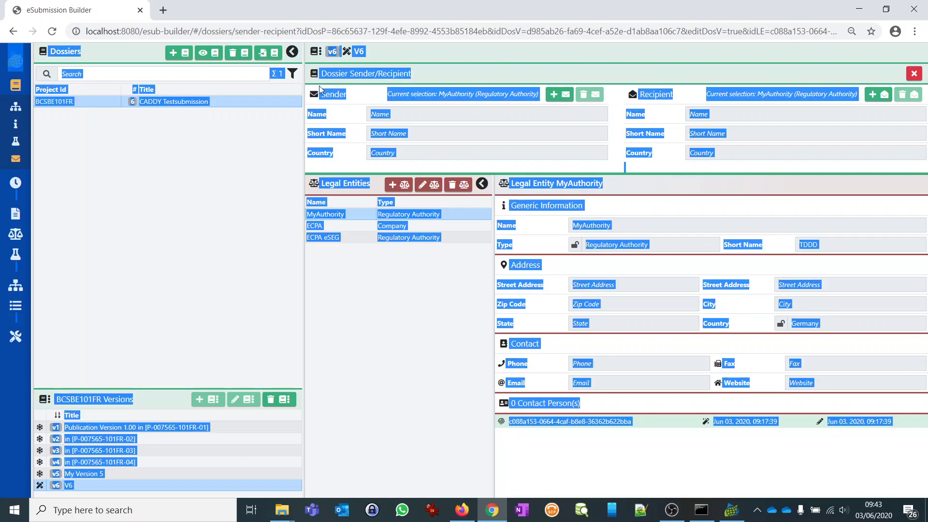
{"action": "left_click", "coordinate": [361, 281]}
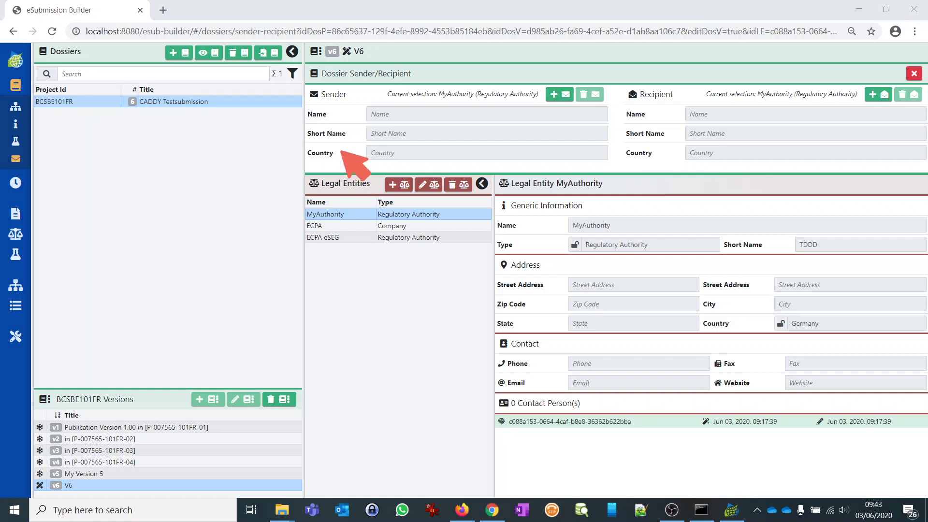
{"action": "mouse_move", "coordinate": [348, 68]}
{"action": "left_mouse_down"}
{"action": "mouse_move", "coordinate": [318, 68]}
{"action": "mouse_move", "coordinate": [464, 202]}
{"action": "mouse_move", "coordinate": [496, 23]}
{"action": "left_mouse_up"}
{"action": "mouse_move", "coordinate": [620, 71]}
{"action": "left_mouse_down"}
{"action": "mouse_move", "coordinate": [600, 129]}
{"action": "mouse_move", "coordinate": [903, 149]}
{"action": "mouse_move", "coordinate": [698, 56]}
{"action": "mouse_move", "coordinate": [670, 54]}
{"action": "left_mouse_up"}
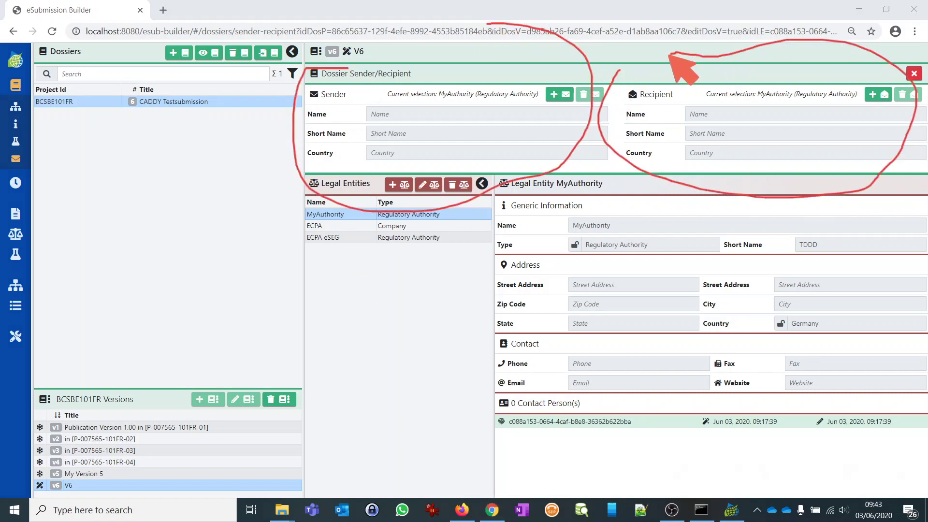
{"action": "key", "text": "Escape"}
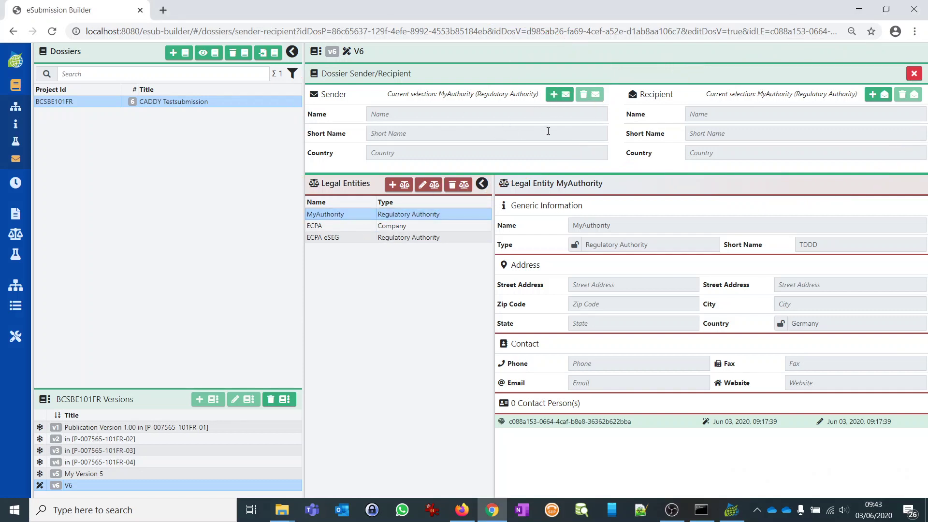
{"action": "left_click", "coordinate": [556, 94]}
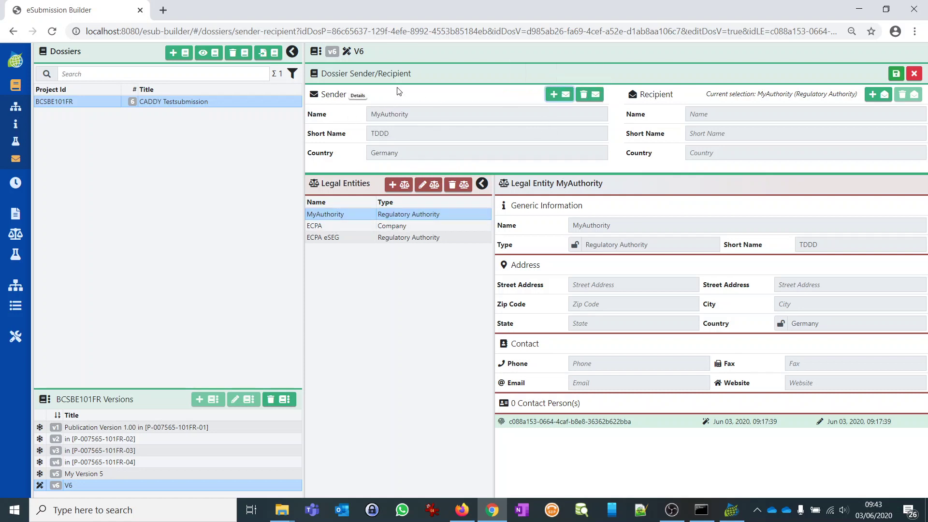
Assign ECPA eSEG as the recipient of version V6 and save the sender and recipient data
{"action": "left_click", "coordinate": [351, 237]}
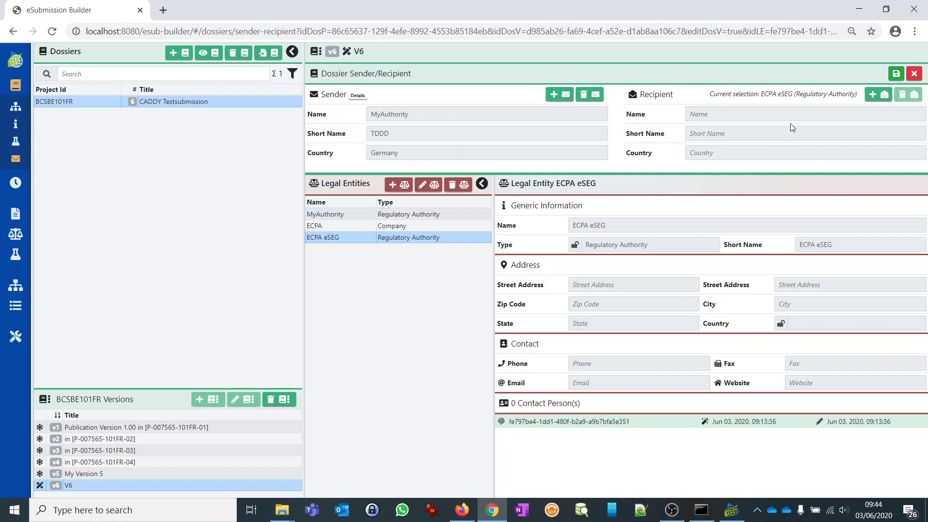
{"action": "left_click", "coordinate": [881, 96]}
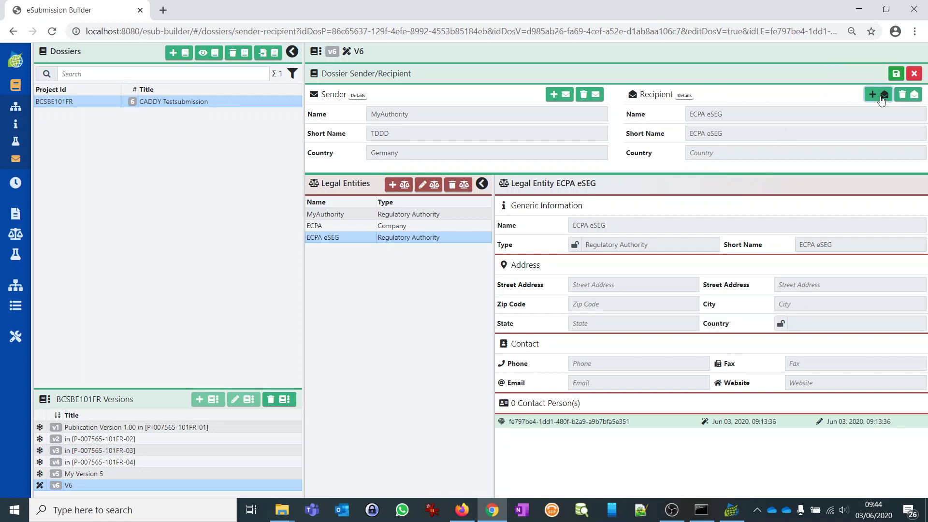
{"action": "left_click", "coordinate": [897, 73]}
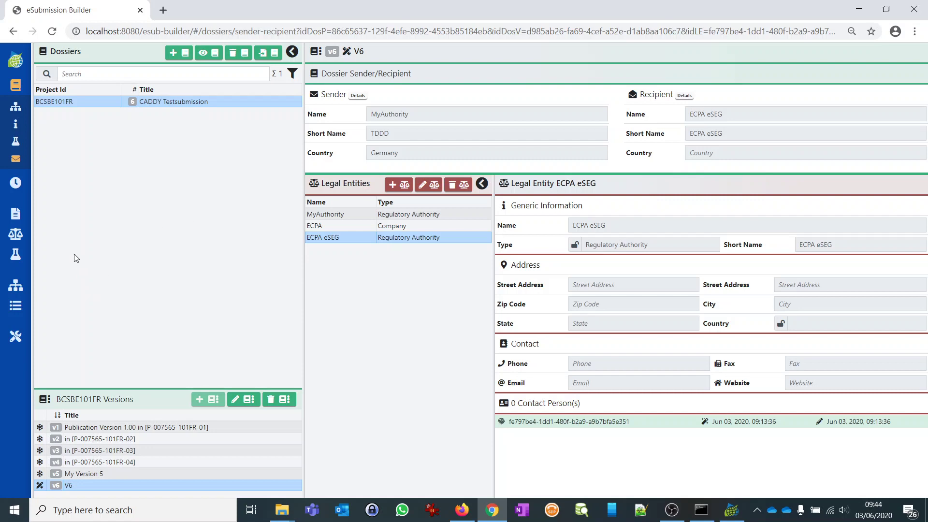
Return to the start page and check the eSubmission Viewer path in the Administrative Services
{"action": "left_click", "coordinate": [16, 89]}
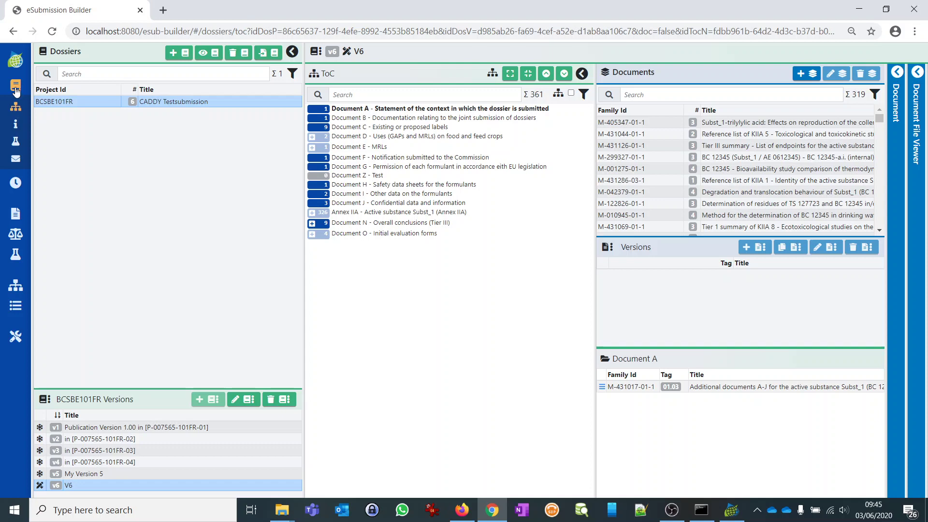
{"action": "left_click", "coordinate": [16, 63]}
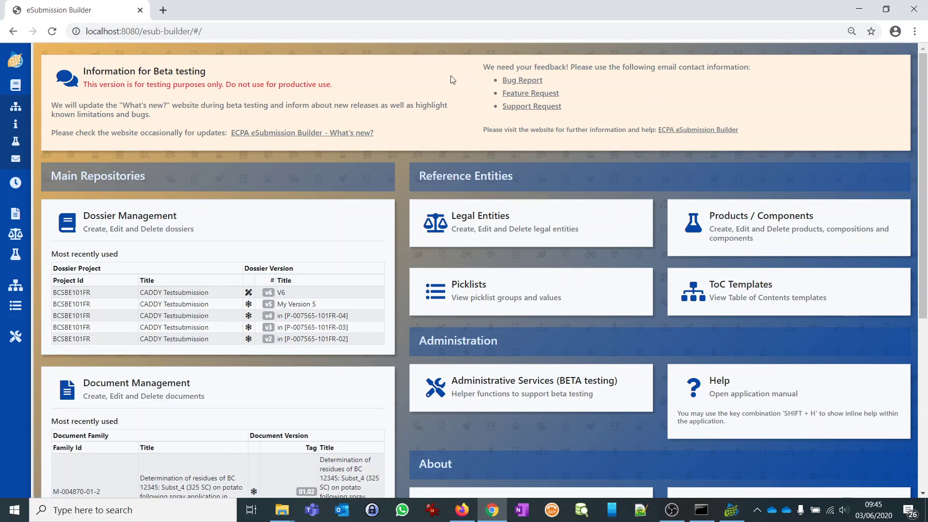
{"action": "left_click", "coordinate": [16, 339]}
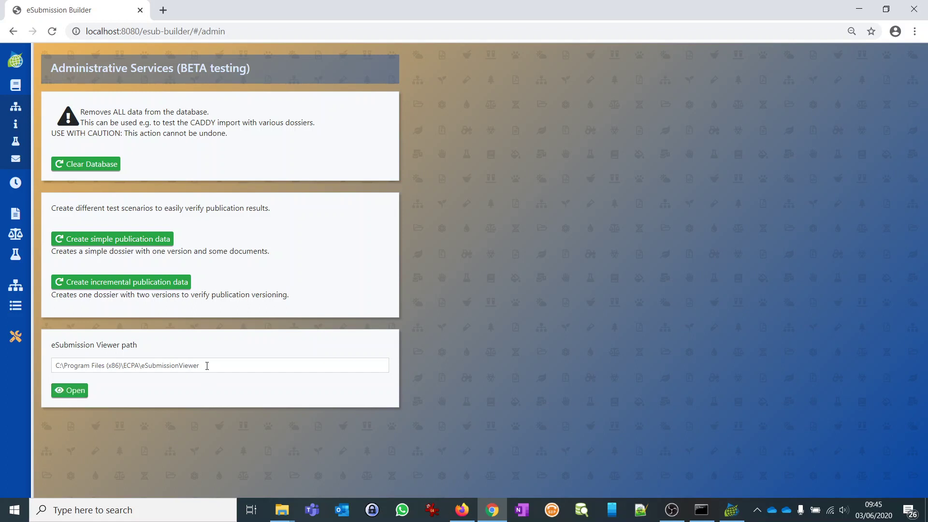
{"action": "left_click_drag", "start_coordinate": [208, 366], "coordinate": [50, 370]}
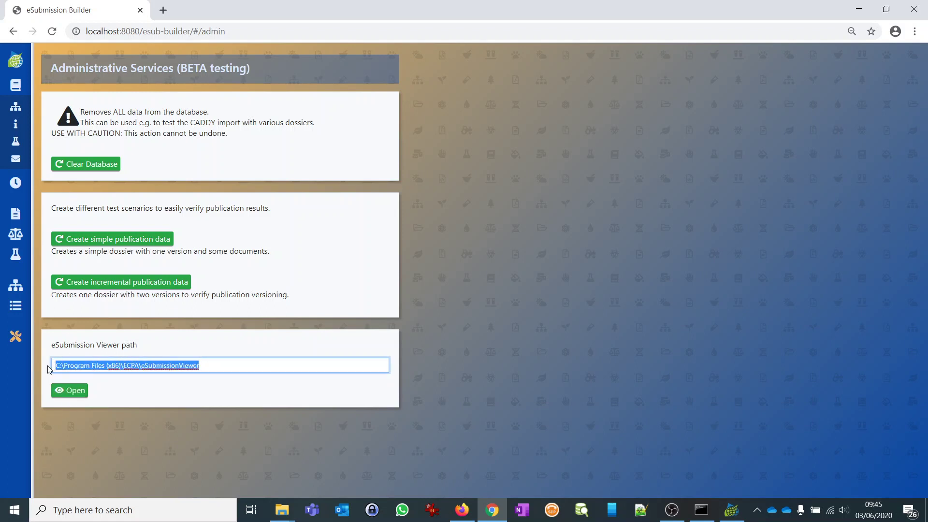
{"action": "left_click", "coordinate": [112, 400]}
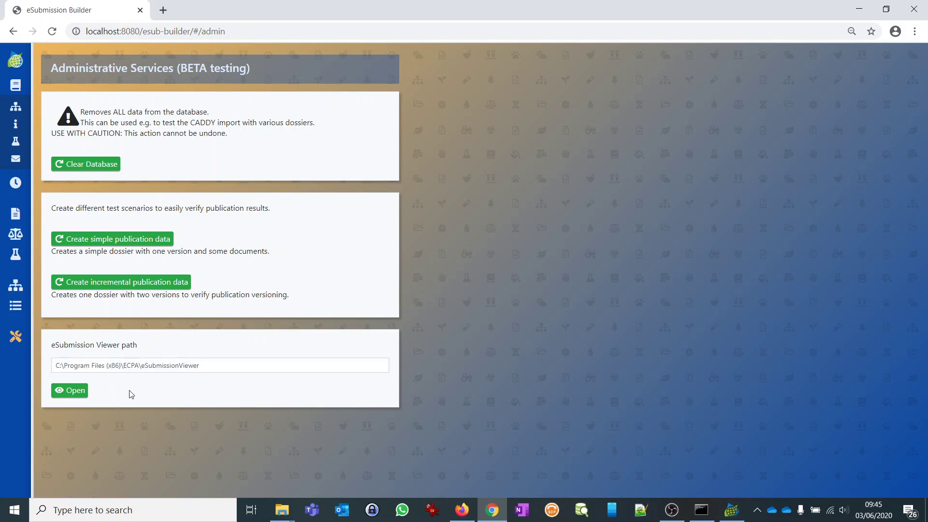
Launch eSubmissionViewer from the Administrative Services, close and relaunch it, and return to eSubmission Builder
{"action": "left_click", "coordinate": [213, 365]}
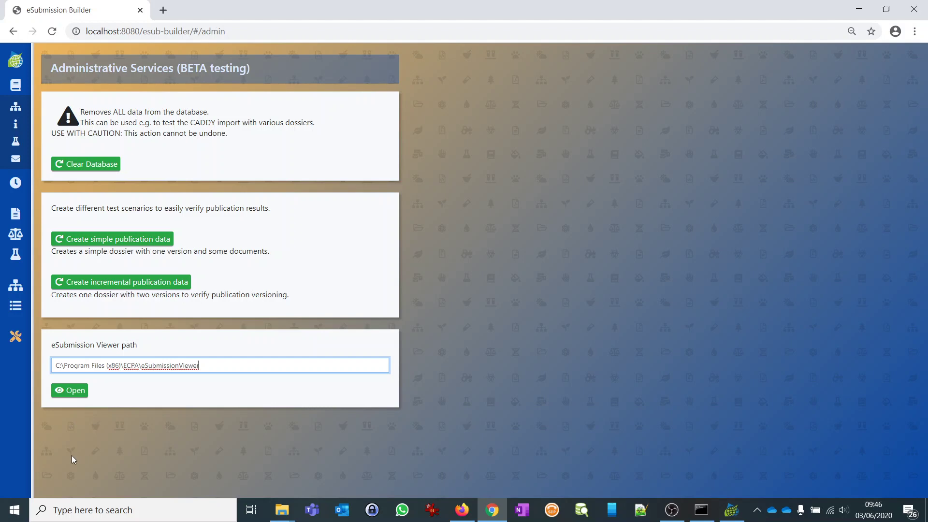
{"action": "left_click", "coordinate": [75, 392]}
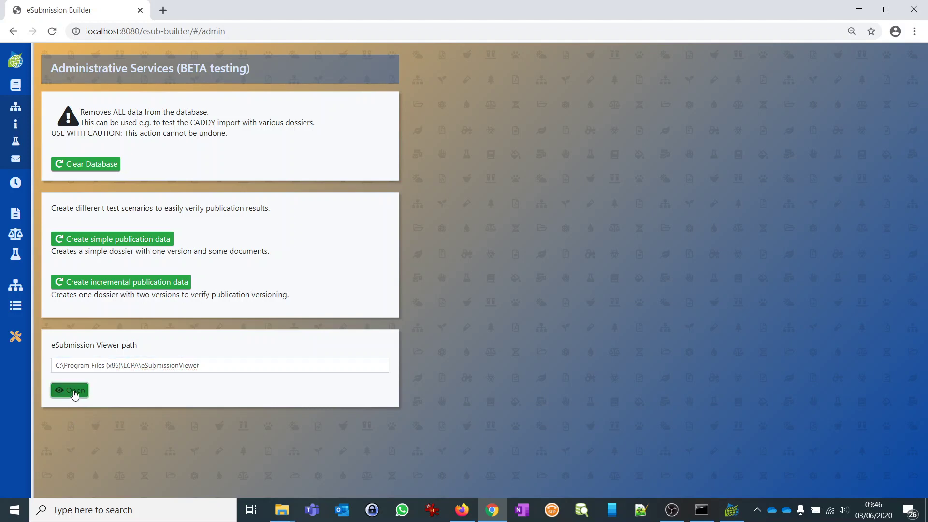
{"action": "left_click", "coordinate": [725, 514]}
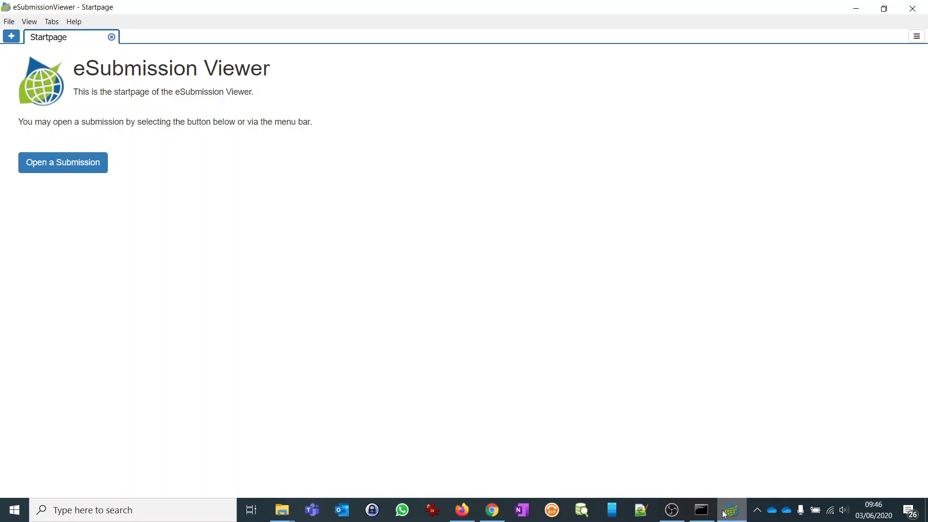
{"action": "left_click", "coordinate": [914, 10]}
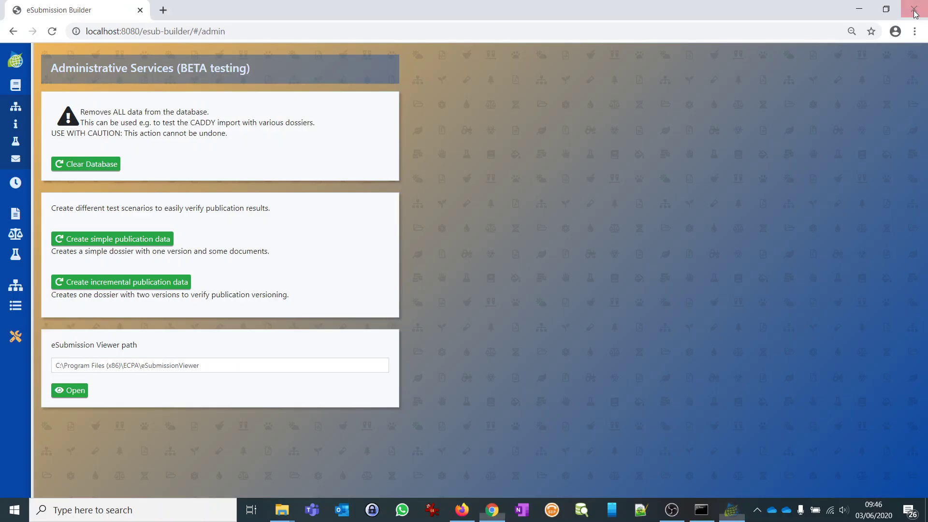
{"action": "left_click", "coordinate": [60, 393]}
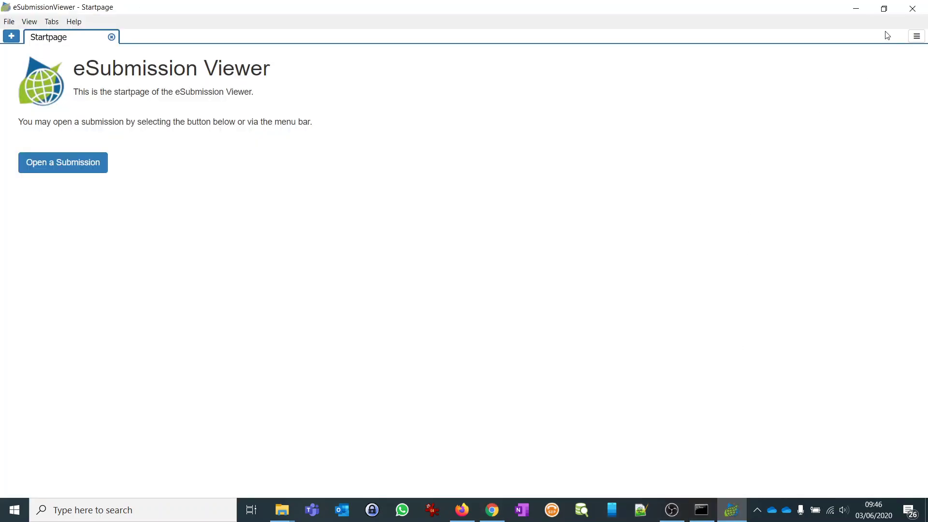
{"action": "left_click", "coordinate": [864, 12]}
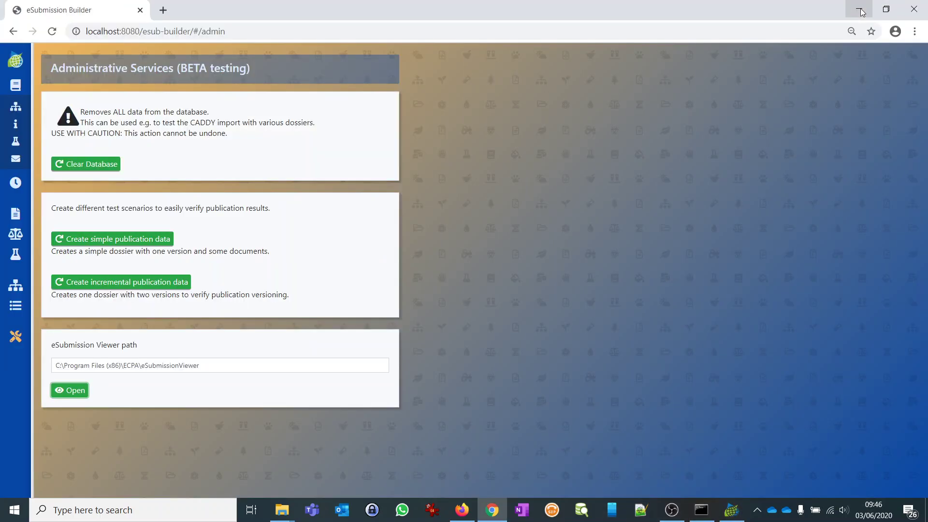
Go to the start page and turn on the inline help markers
{"action": "left_click", "coordinate": [15, 62]}
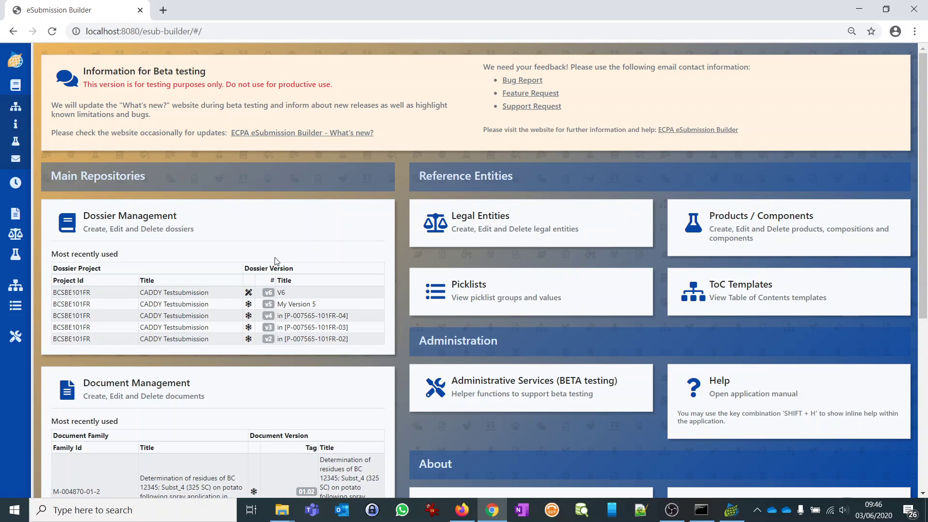
{"action": "key", "text": "shift+h"}
{"action": "left_click", "coordinate": [896, 396]}
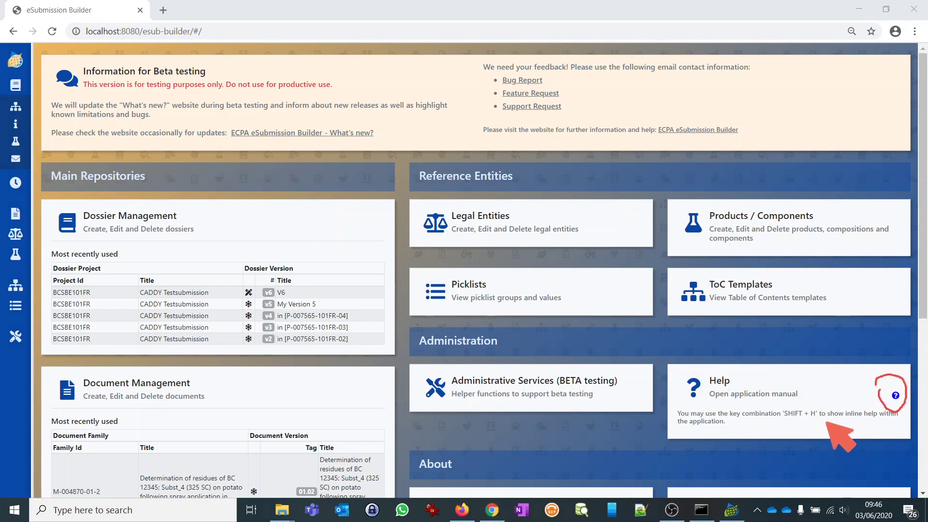
Open the online help for the dossier repository from its inline help marker, and return to eSubmission Builder
{"action": "left_click", "coordinate": [15, 86]}
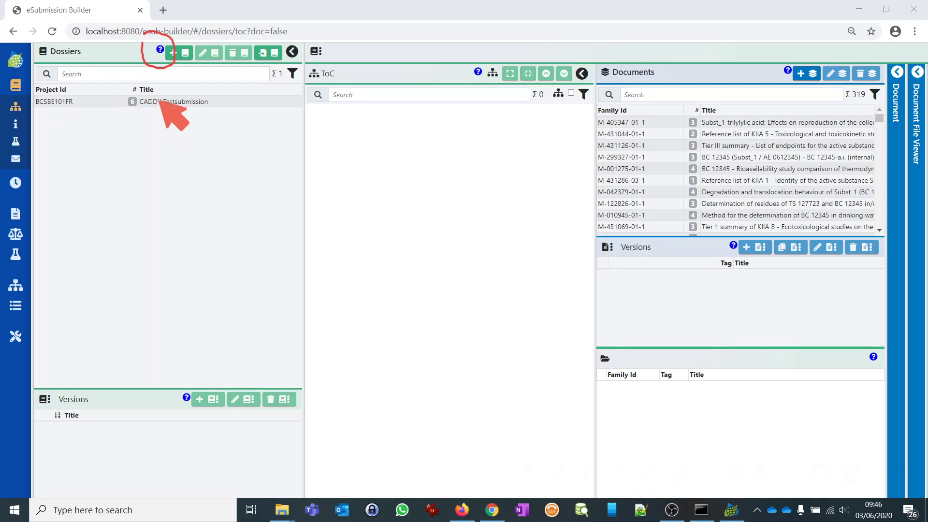
{"action": "left_click", "coordinate": [160, 49]}
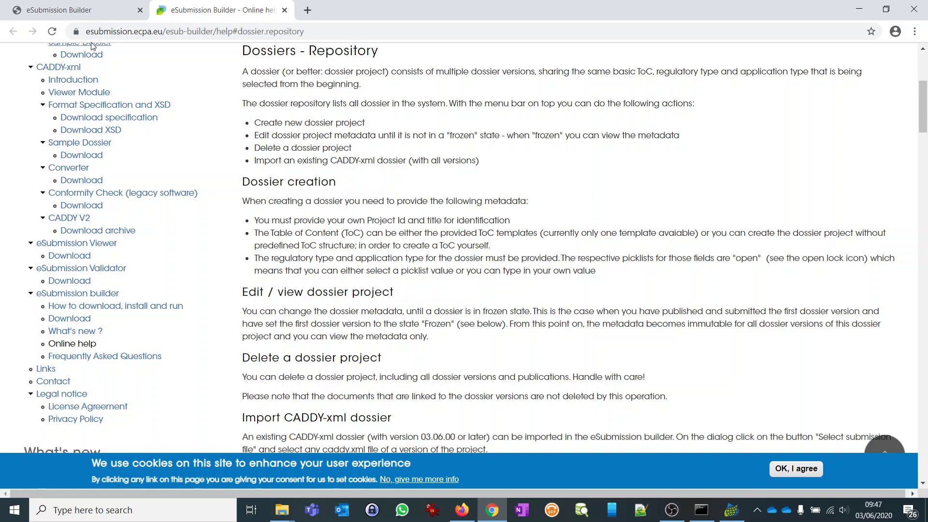
{"action": "left_click", "coordinate": [95, 12]}
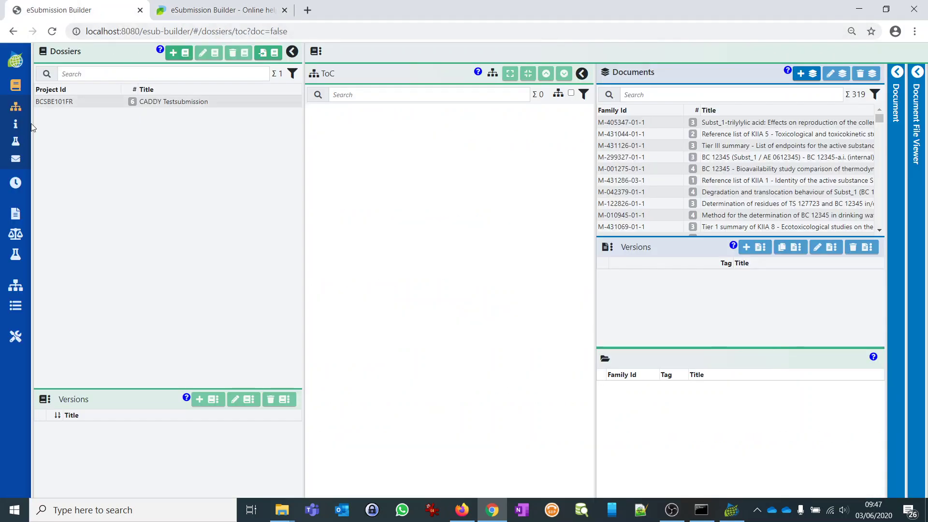